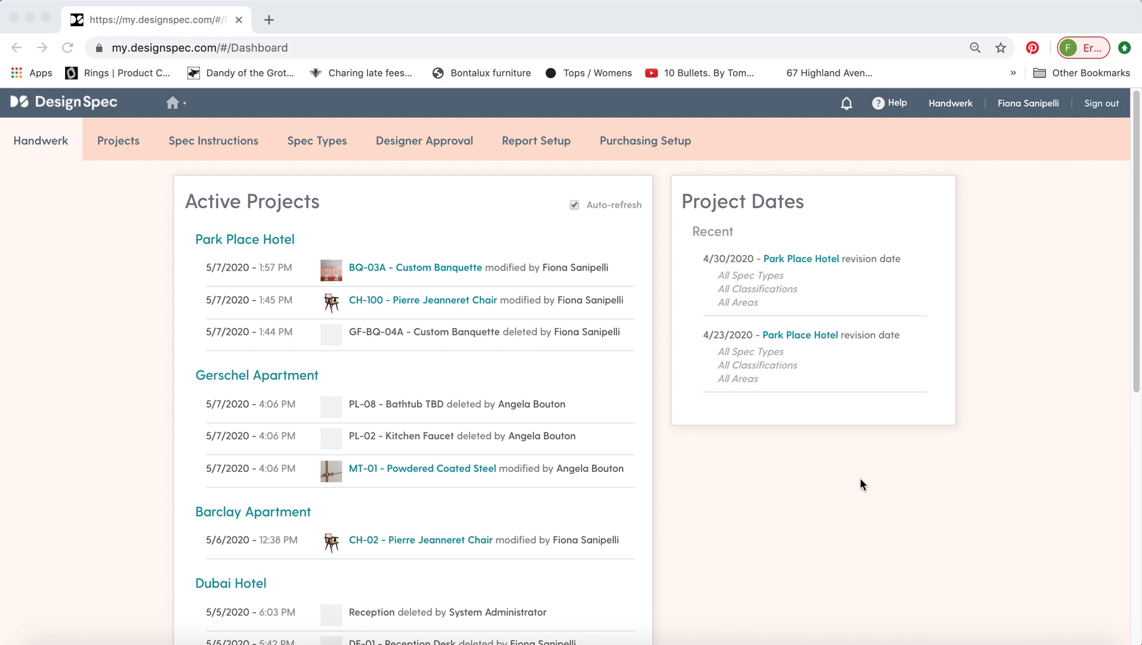
Step: Open Park Place Hotel from Active Projects and start a new 5/11/2020 revision date
{"action": "left_click", "coordinate": [253, 242]}
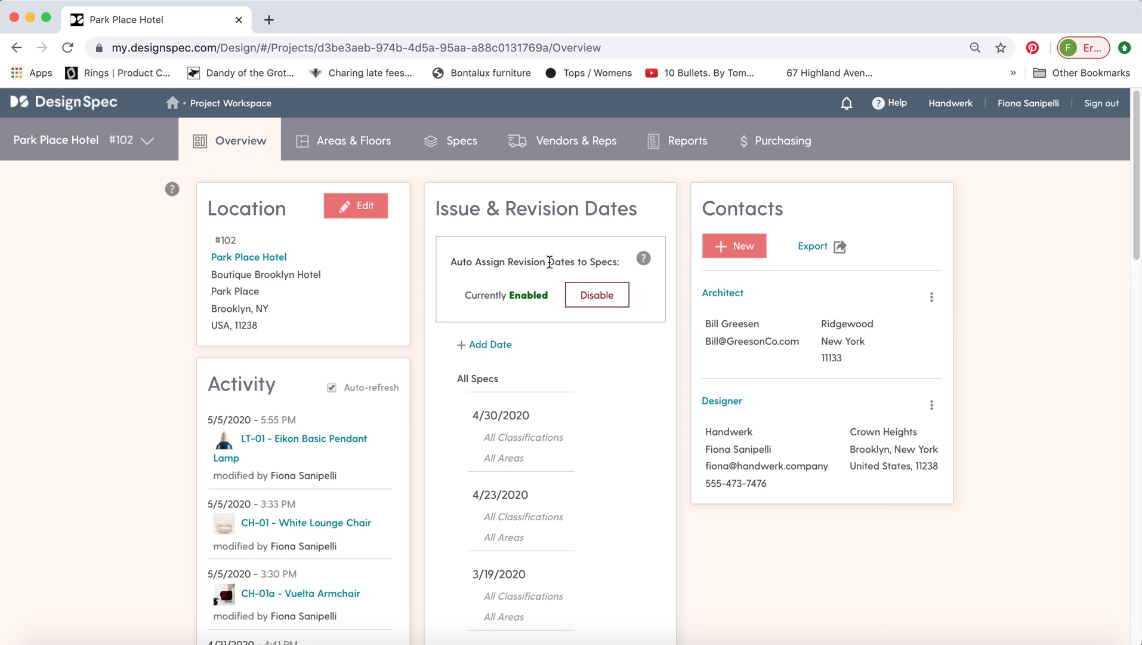
{"action": "left_click", "coordinate": [484, 346]}
{"action": "left_click", "coordinate": [561, 424]}
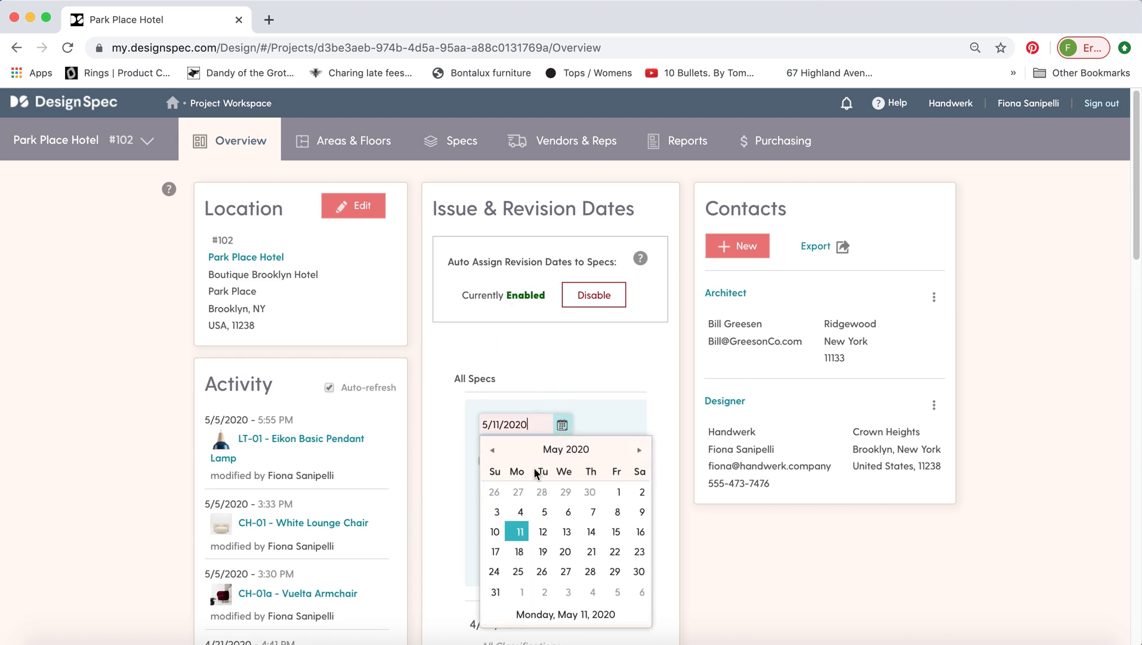
{"action": "left_click", "coordinate": [446, 434]}
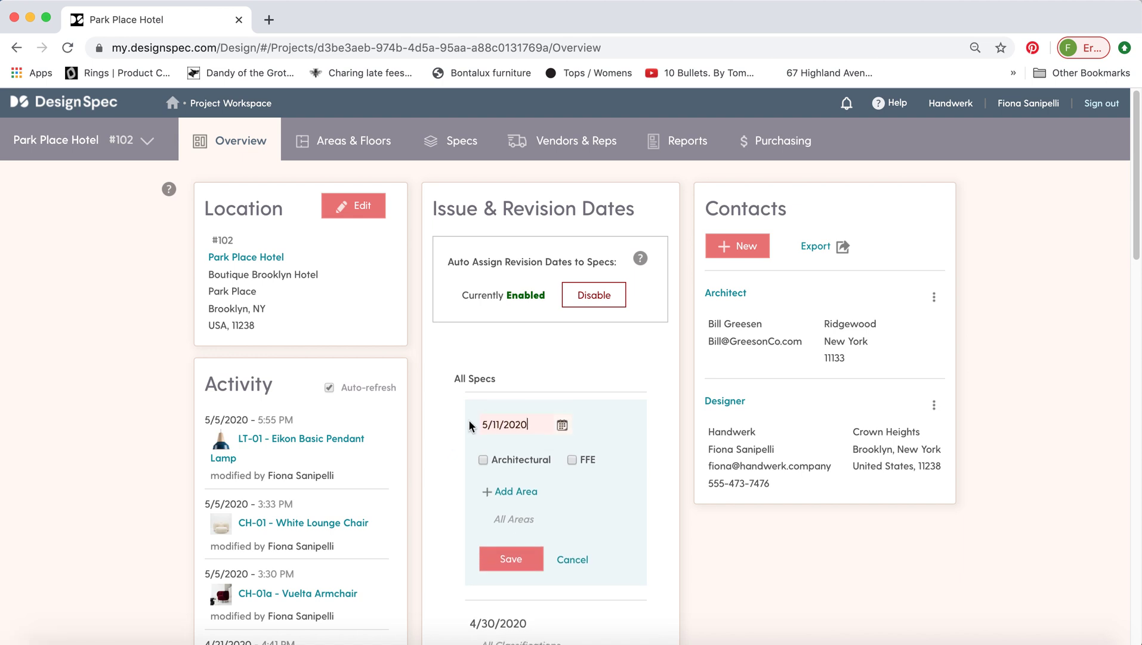
{"action": "scroll", "coordinate": [438, 415], "scroll_direction": "down", "scroll_amount": 1}
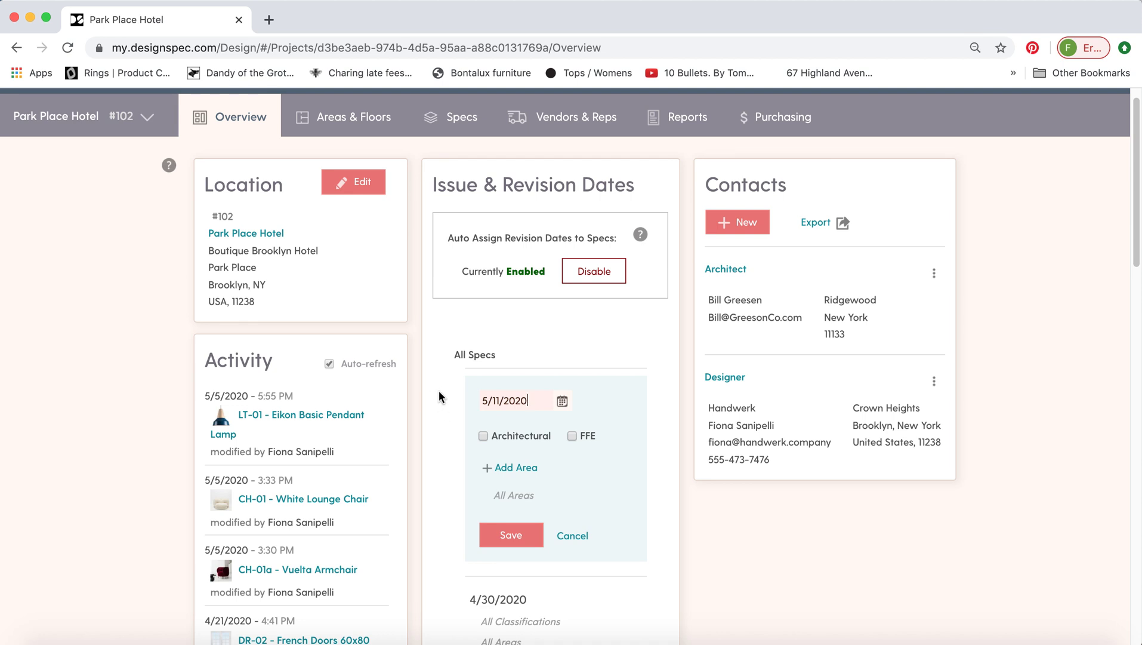
Step: Disable automatic revision-date assignment and confirm with Yes
{"action": "left_click", "coordinate": [590, 271]}
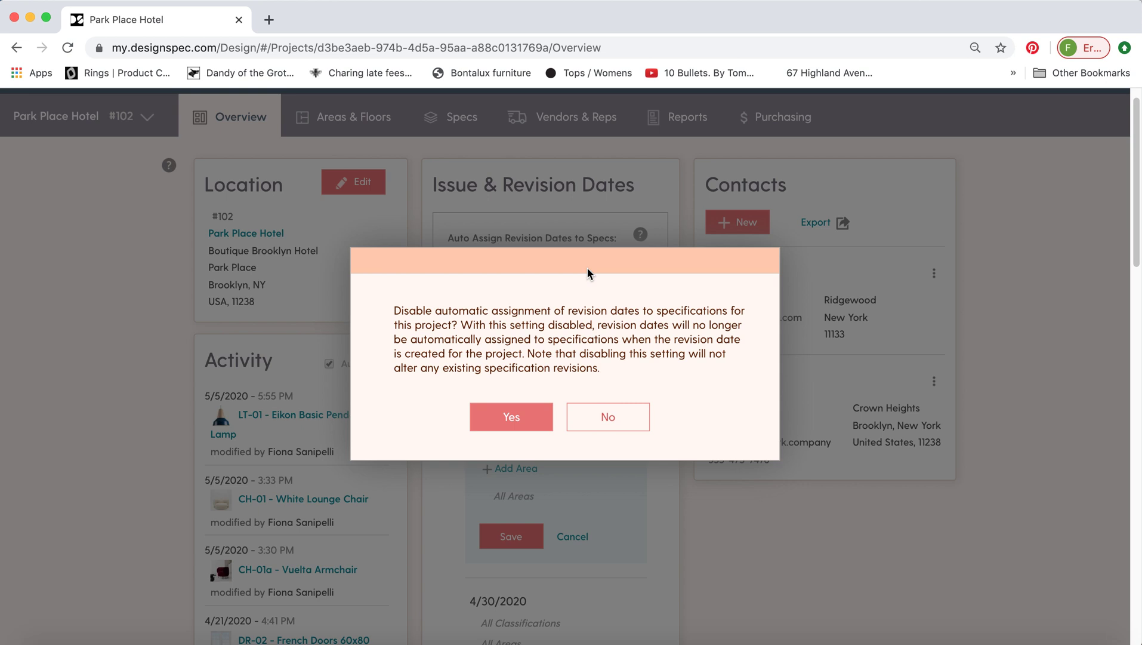
{"action": "left_click", "coordinate": [528, 418]}
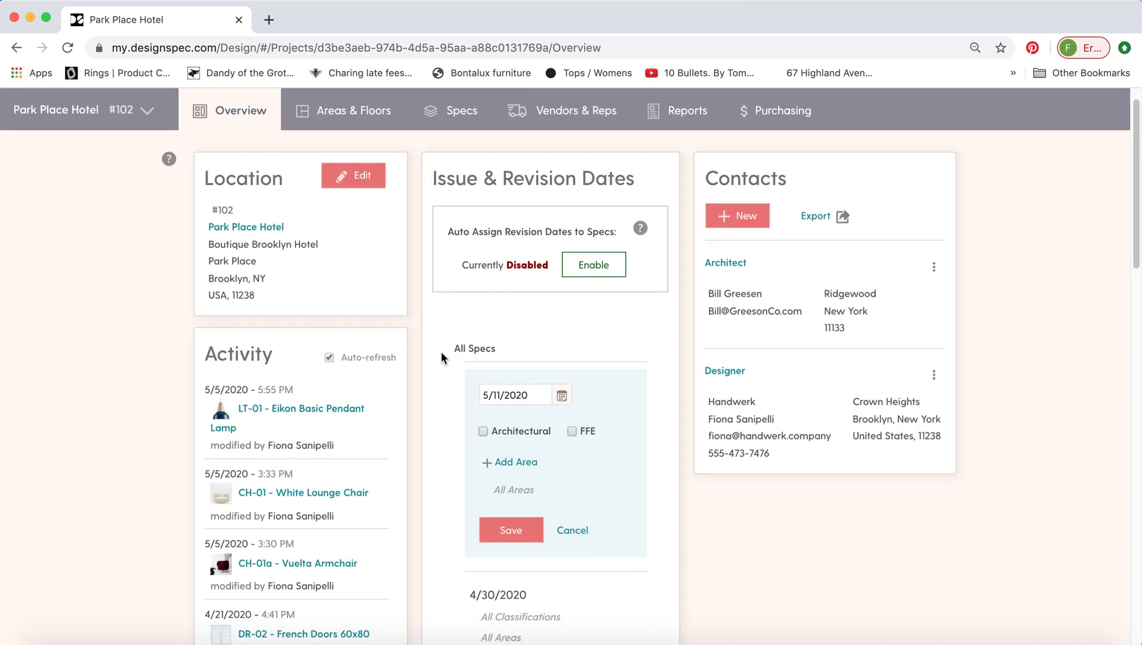
{"action": "scroll", "coordinate": [441, 352], "scroll_direction": "down", "scroll_amount": 1}
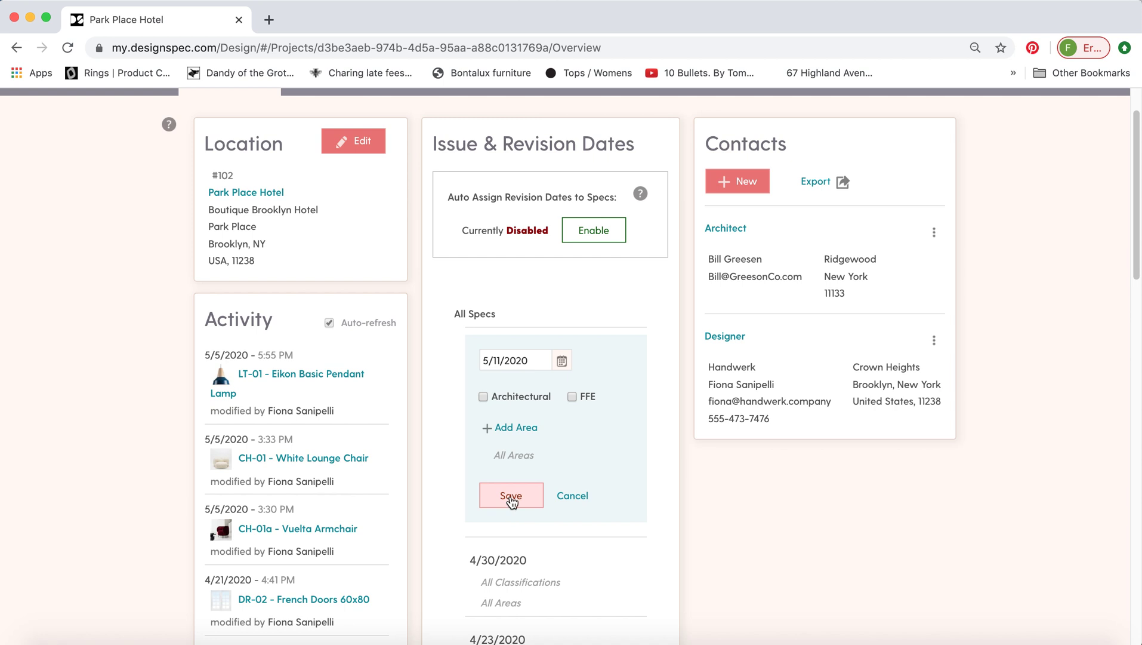
Step: Tick FFE on the 5/11/2020 date, leave areas unchosen, and save it
{"action": "left_click", "coordinate": [485, 358]}
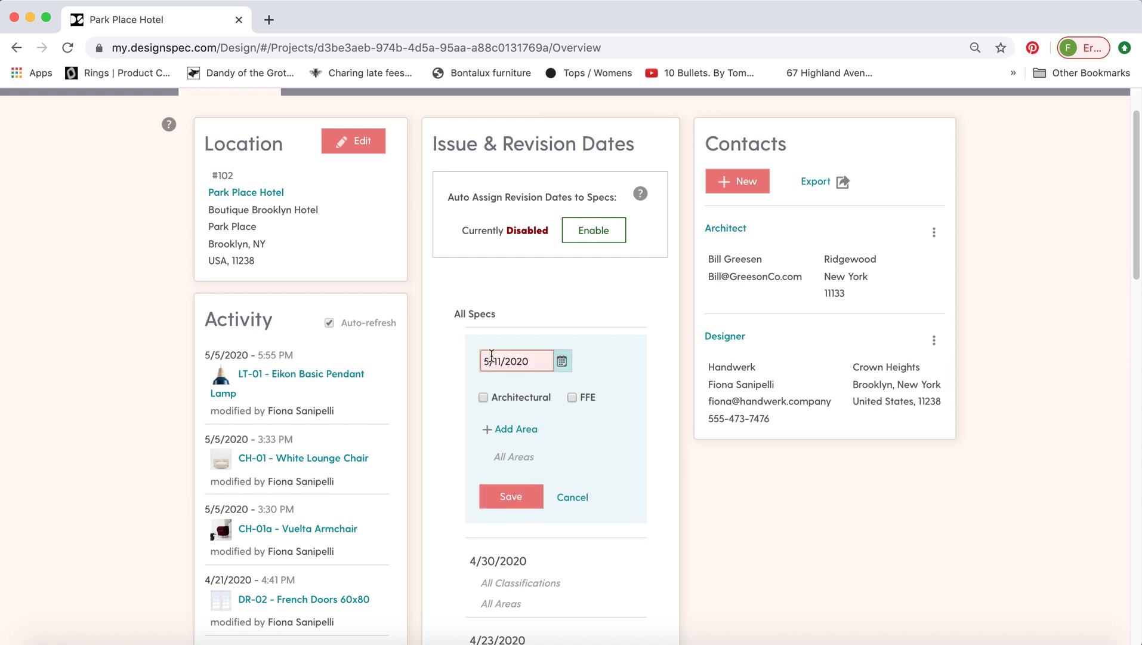
{"action": "left_click", "coordinate": [460, 363]}
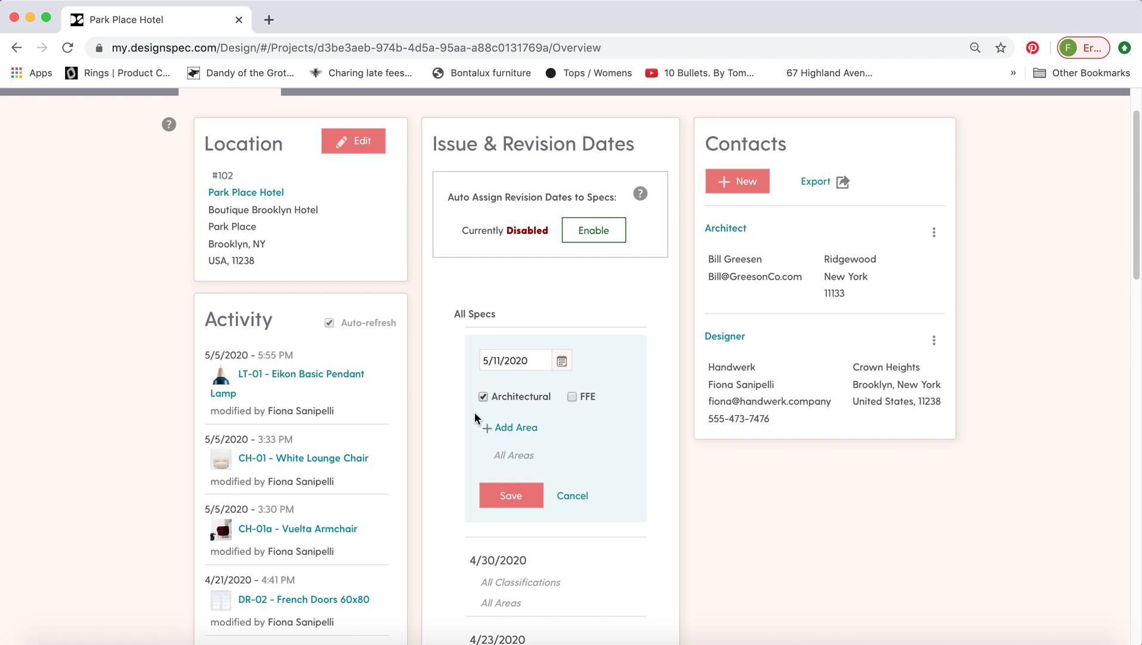
{"action": "left_click", "coordinate": [504, 427]}
{"action": "left_click_drag", "start_coordinate": [625, 446], "coordinate": [624, 454]}
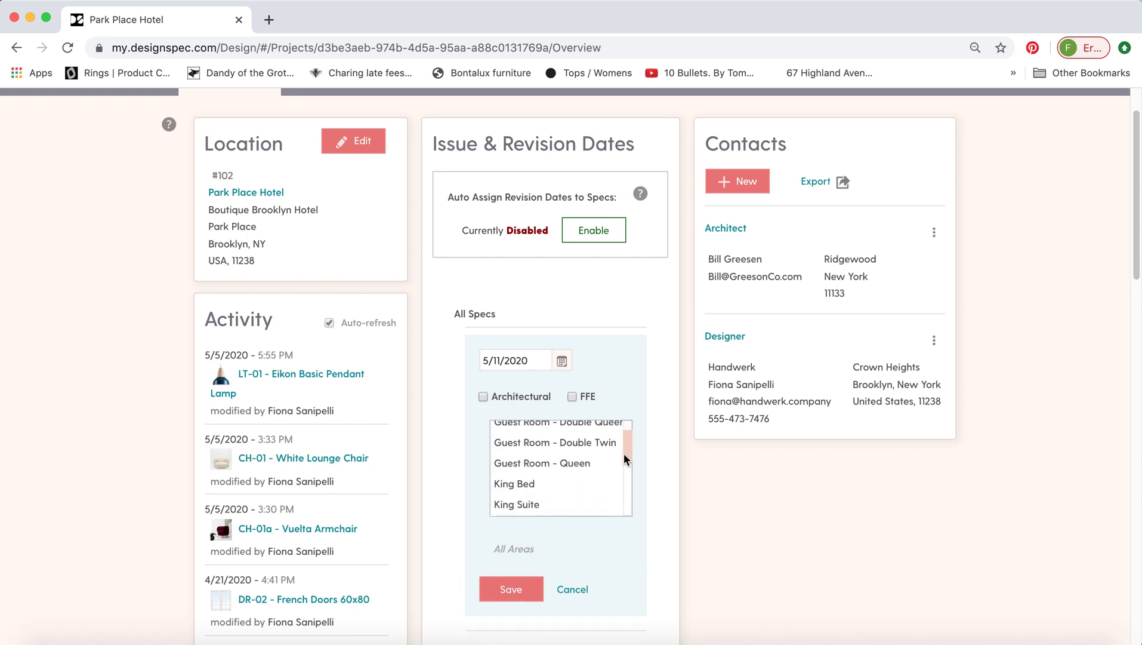
{"action": "scroll", "coordinate": [591, 480], "scroll_direction": "down", "scroll_amount": 3}
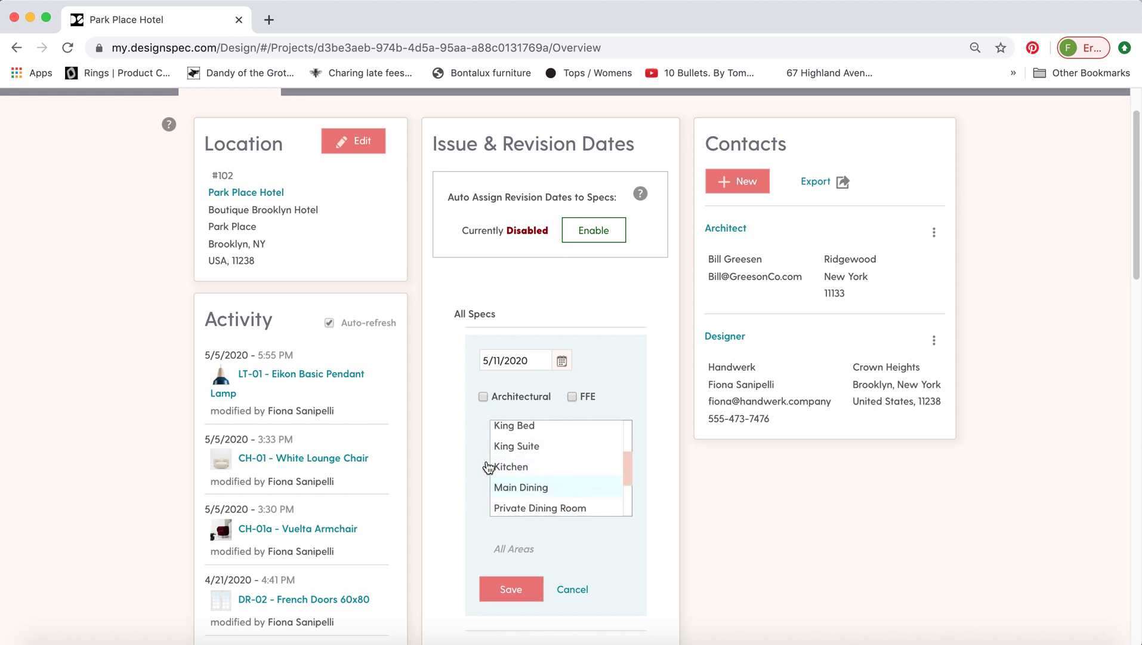
{"action": "left_click", "coordinate": [450, 429]}
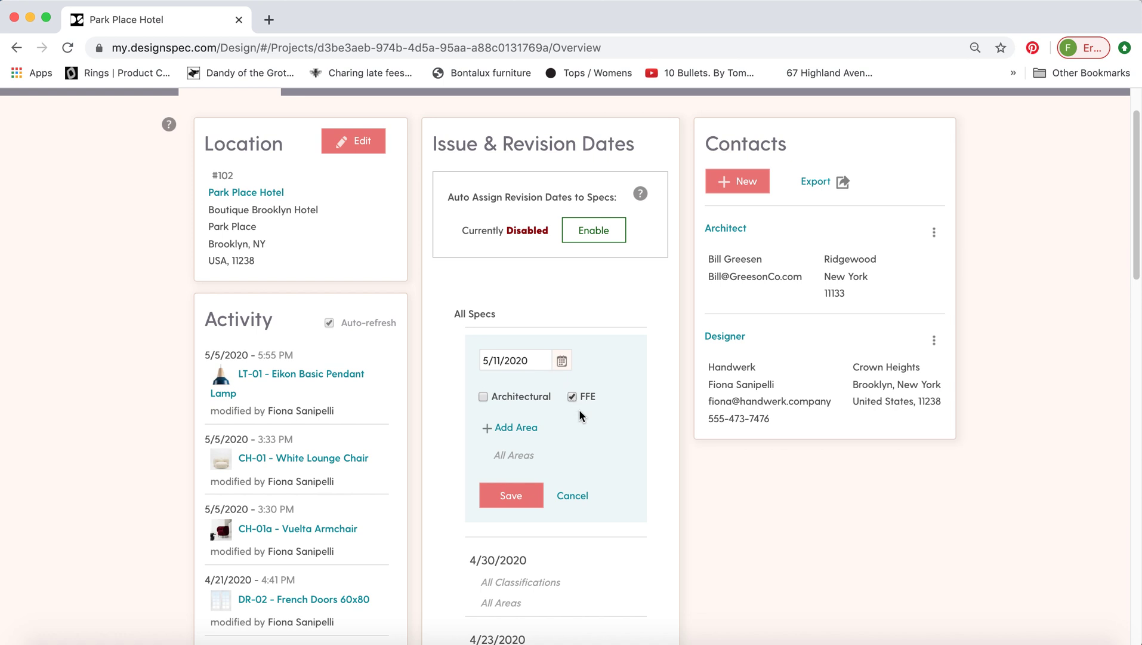
{"action": "left_click", "coordinate": [510, 496]}
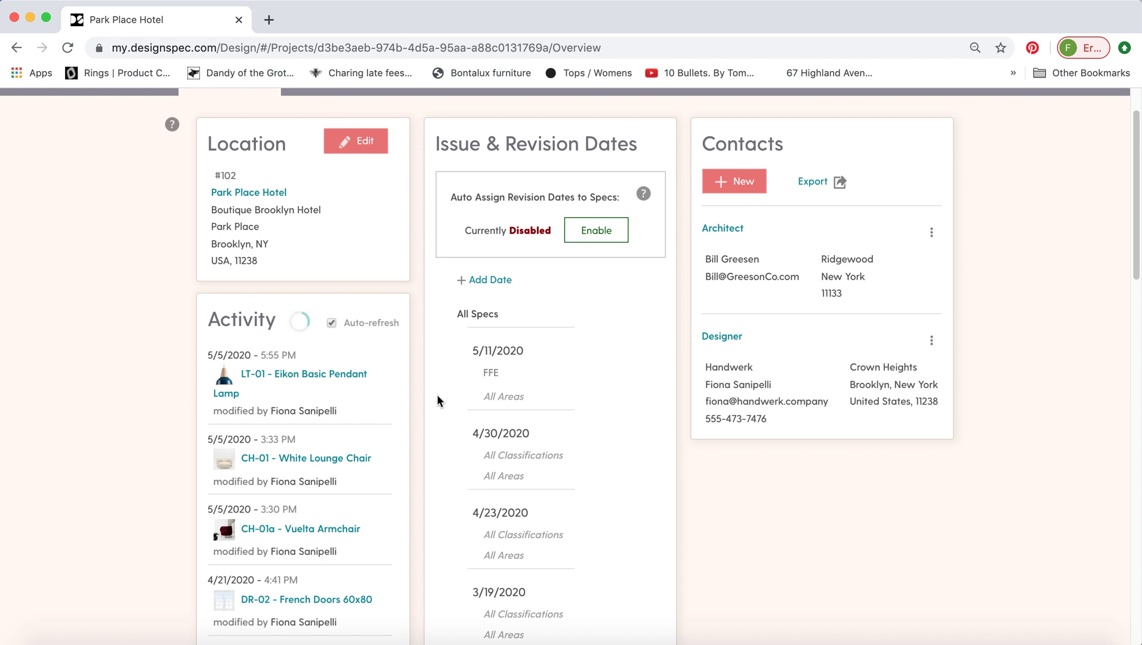
Step: Return to the top of the project and open its Specs list
{"action": "scroll", "coordinate": [437, 400], "scroll_direction": "up", "scroll_amount": 1}
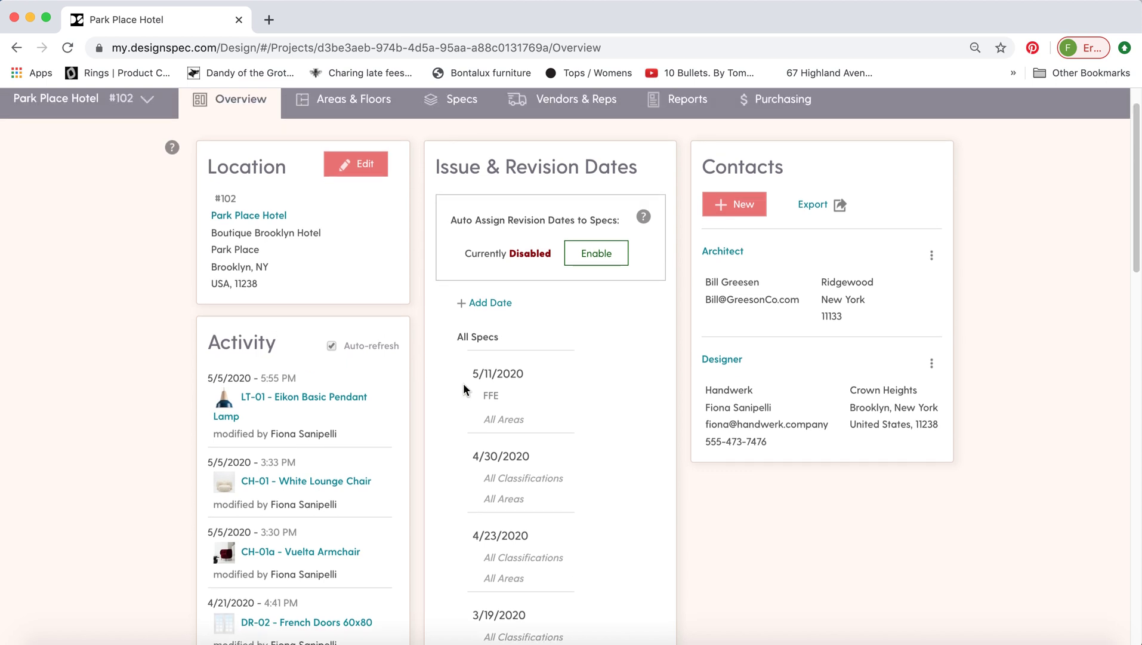
{"action": "mouse_move", "coordinate": [475, 379]}
{"action": "scroll", "coordinate": [418, 349], "scroll_direction": "up", "scroll_amount": 2}
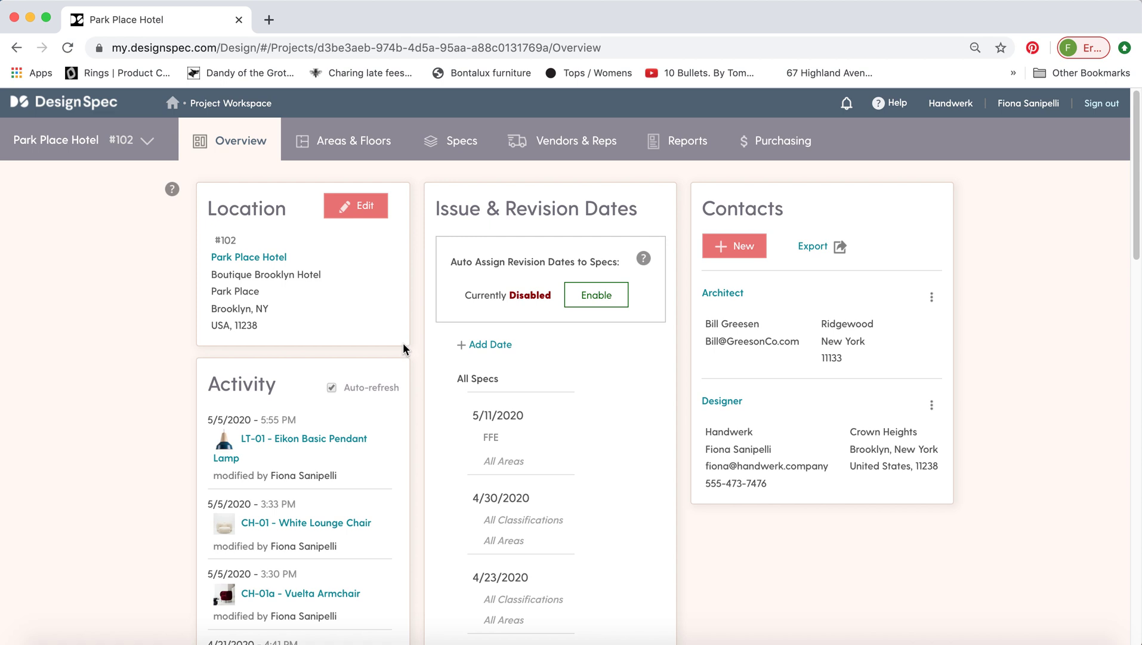
{"action": "left_click", "coordinate": [453, 141]}
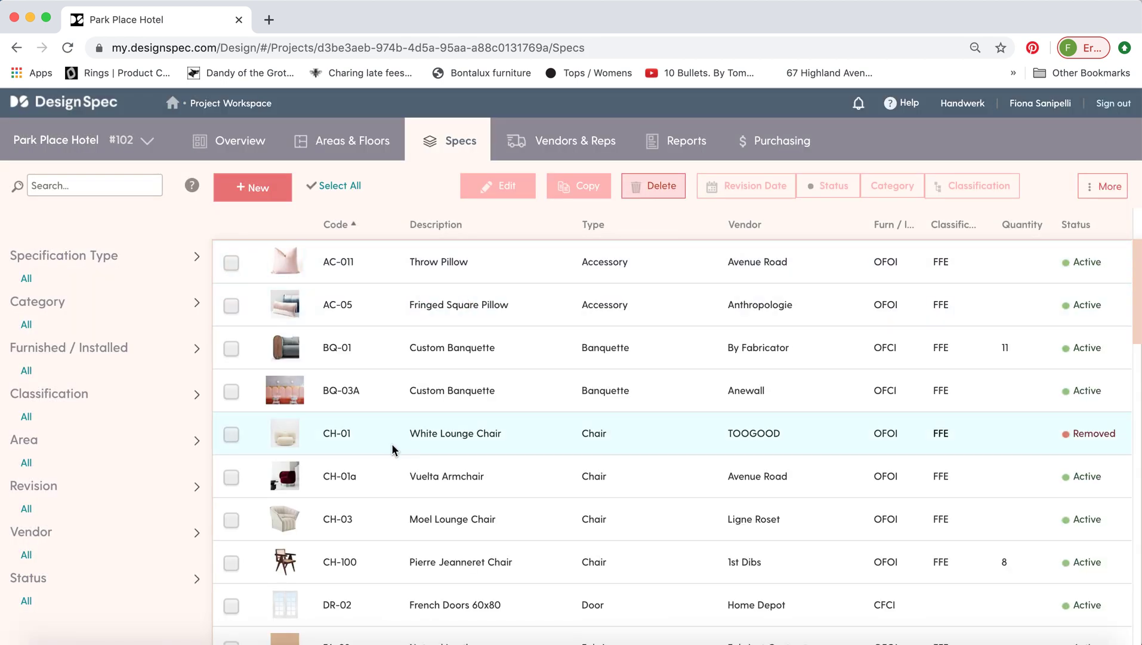
Step: Scroll through the Park Place Hotel specs, noting CH-01 White Lounge Chair marked Removed
{"action": "scroll", "coordinate": [392, 448], "scroll_direction": "down", "scroll_amount": 2}
{"action": "scroll", "coordinate": [392, 449], "scroll_direction": "down", "scroll_amount": 15}
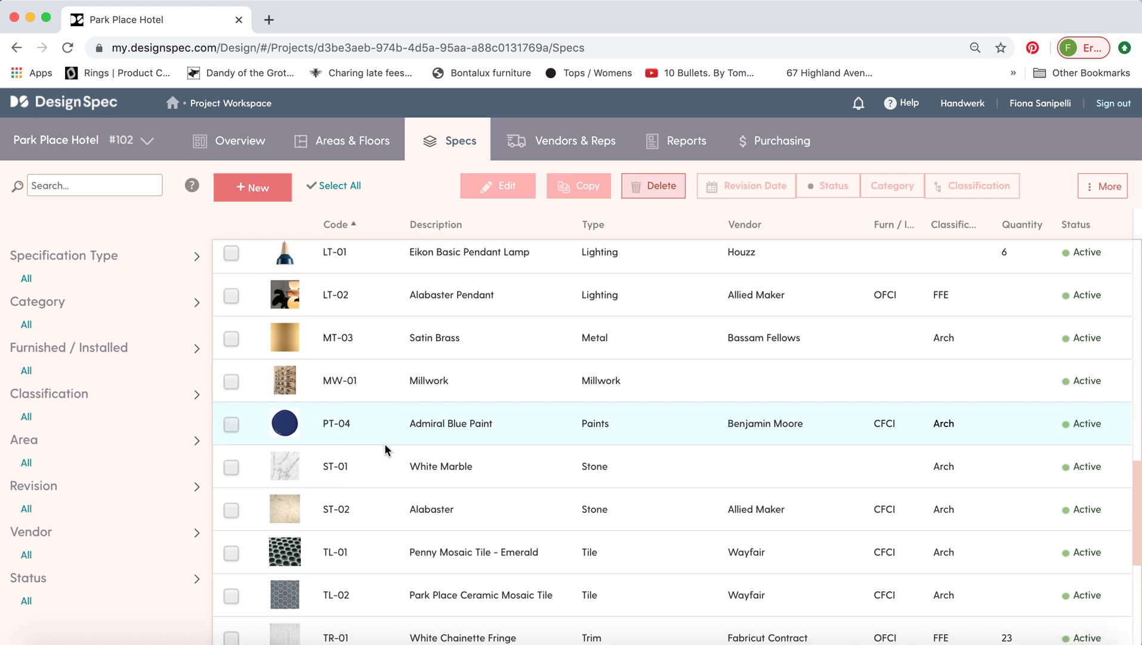
{"action": "scroll", "coordinate": [385, 448], "scroll_direction": "up", "scroll_amount": 12}
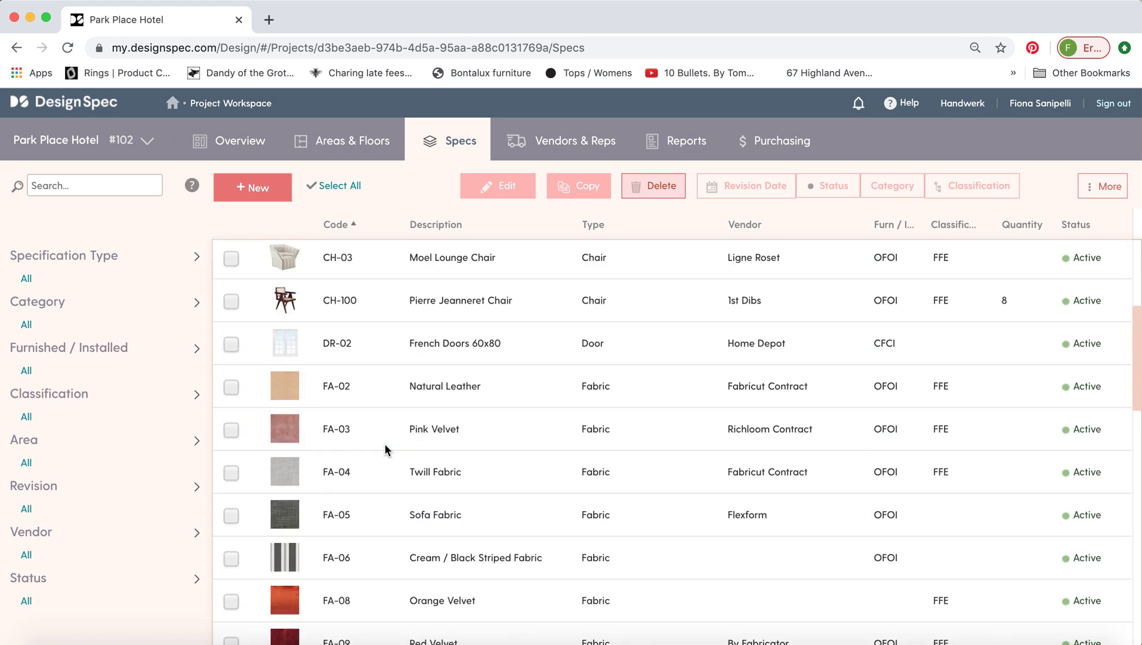
{"action": "scroll", "coordinate": [386, 450], "scroll_direction": "up", "scroll_amount": 2}
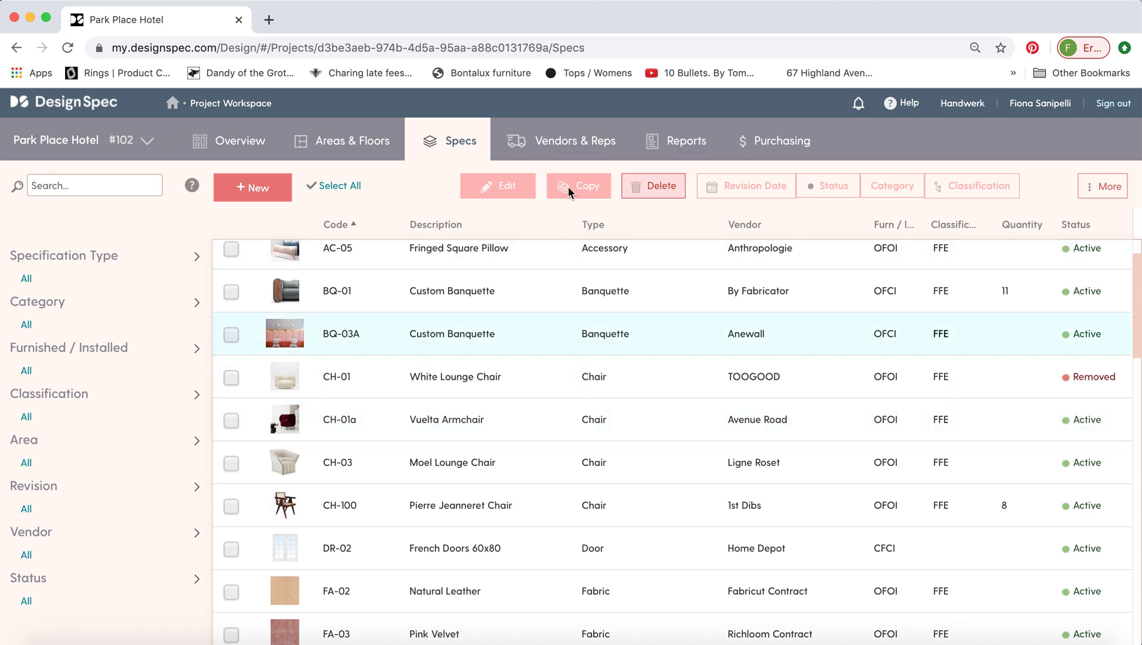
Step: On the Reports page, launch Full Page Spec with its 'sample report' preset
{"action": "left_click", "coordinate": [660, 144]}
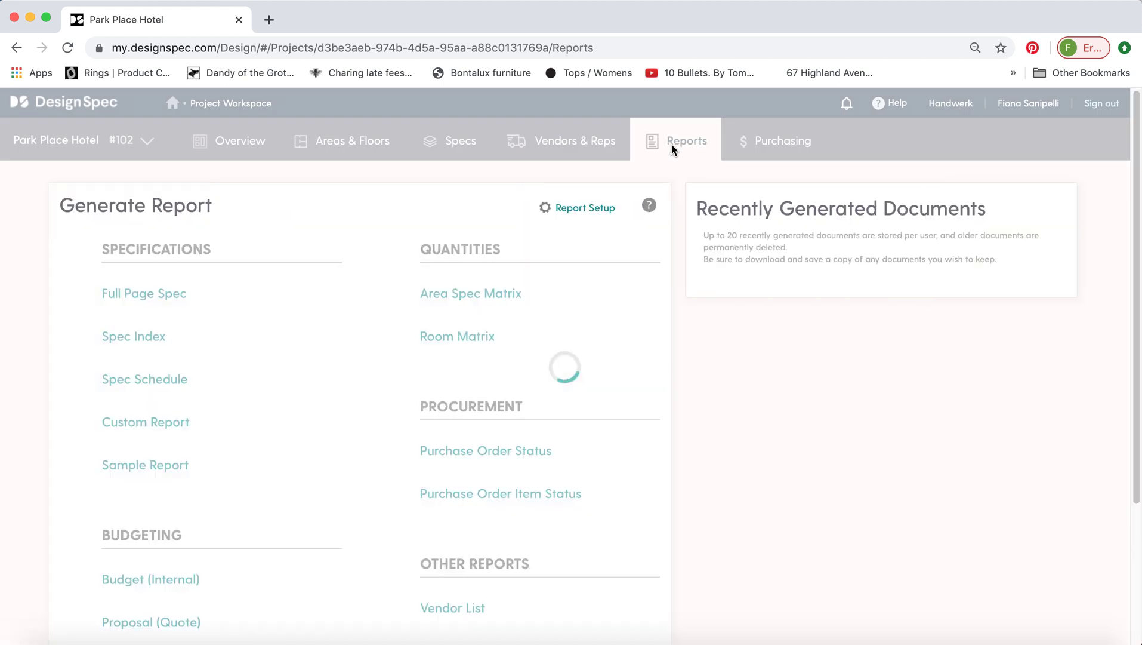
{"action": "left_click", "coordinate": [325, 293]}
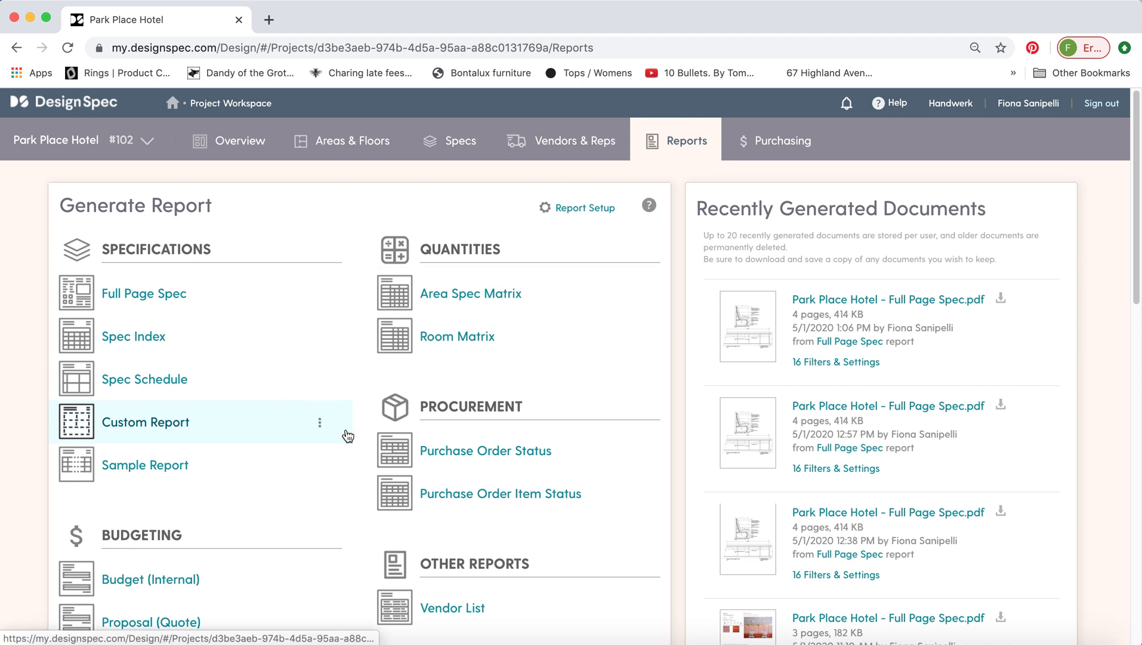
{"action": "scroll", "coordinate": [348, 435], "scroll_direction": "down", "scroll_amount": 1}
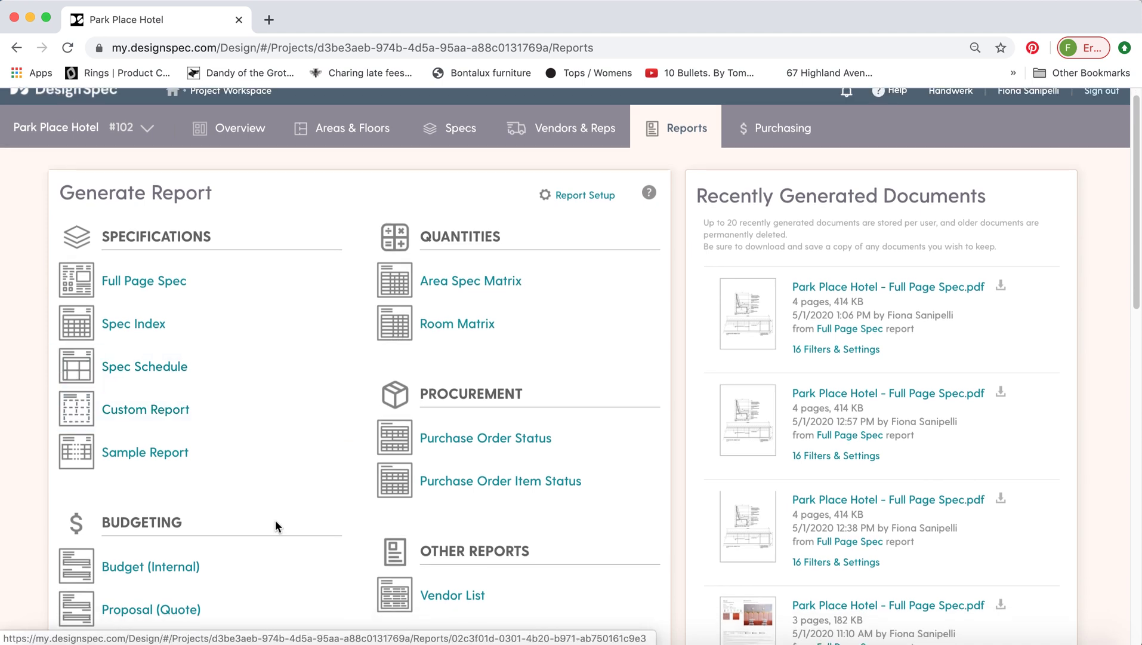
{"action": "scroll", "coordinate": [345, 531], "scroll_direction": "down", "scroll_amount": 3}
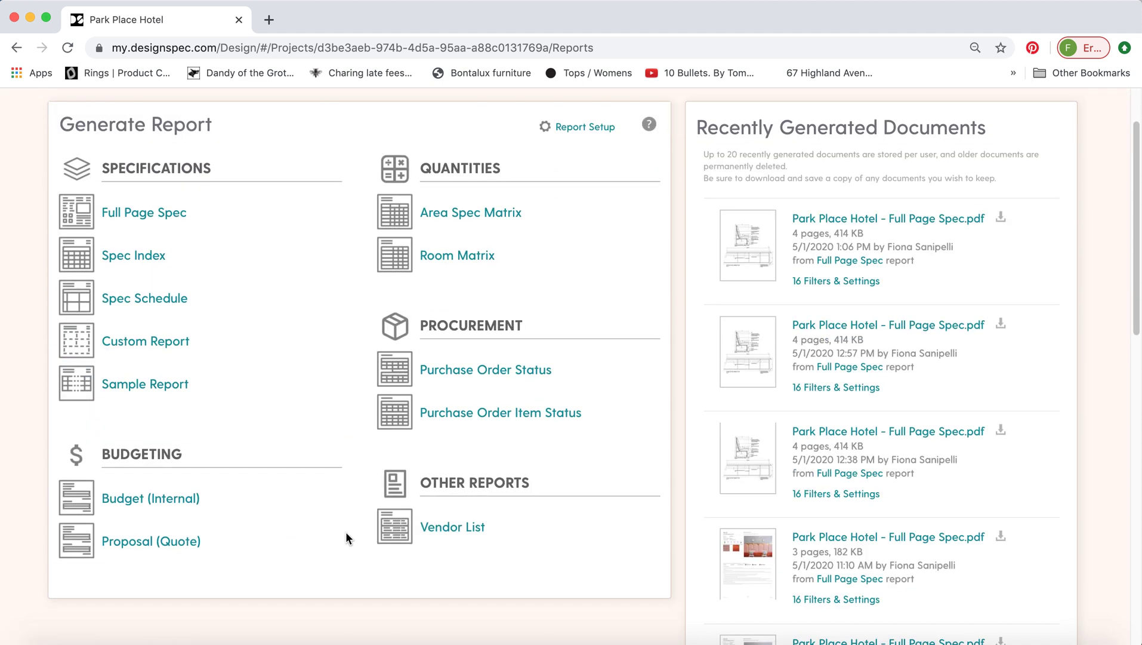
{"action": "scroll", "coordinate": [345, 534], "scroll_direction": "up", "scroll_amount": 2}
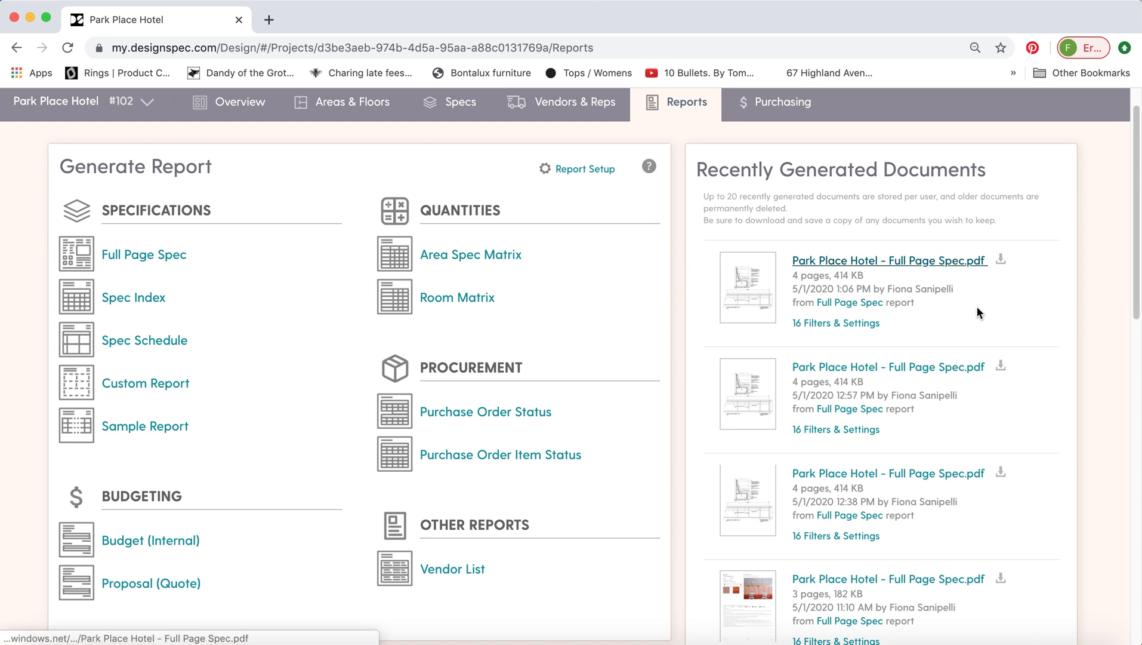
{"action": "scroll", "coordinate": [1007, 337], "scroll_direction": "down", "scroll_amount": 3}
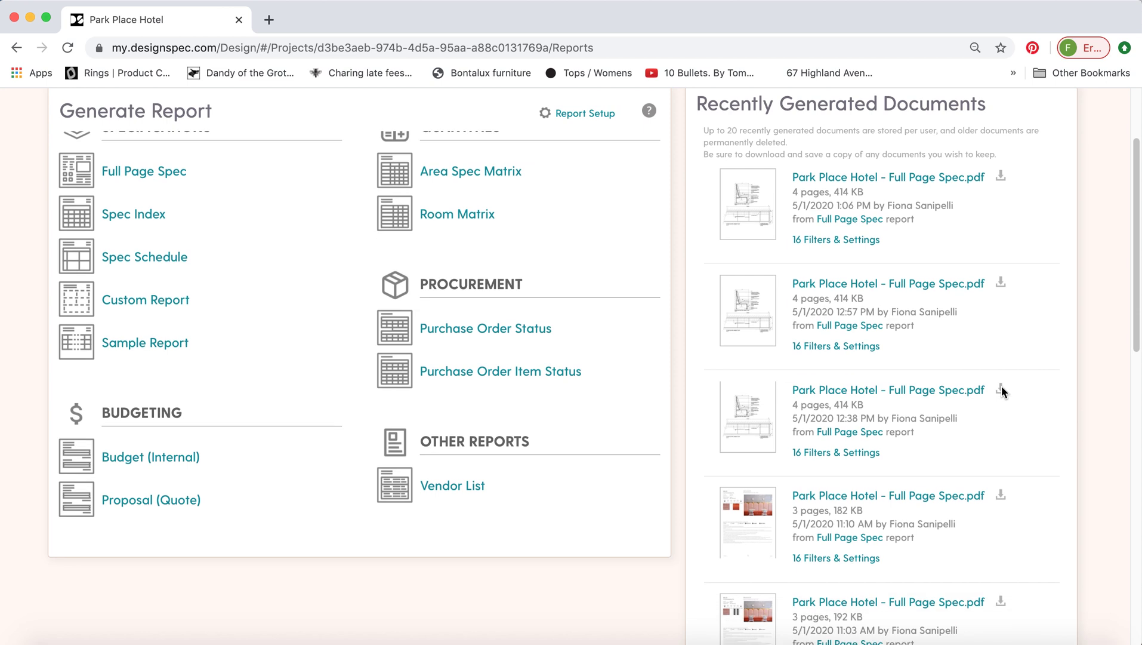
{"action": "scroll", "coordinate": [994, 381], "scroll_direction": "down", "scroll_amount": 1}
{"action": "scroll", "coordinate": [1003, 408], "scroll_direction": "down", "scroll_amount": 1}
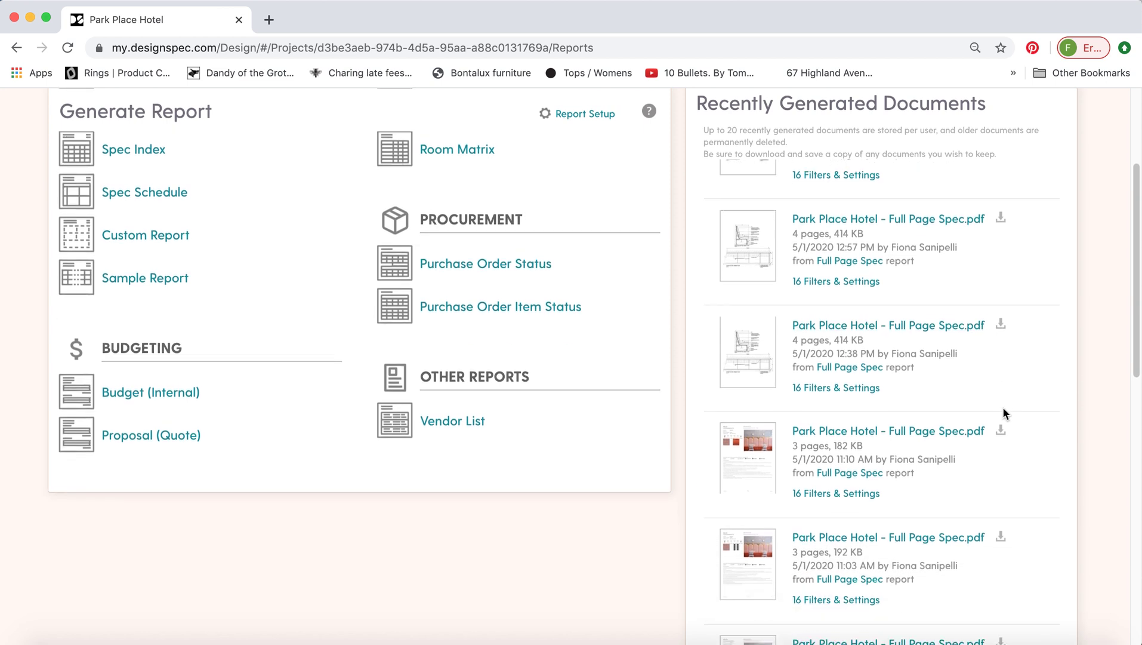
{"action": "scroll", "coordinate": [1011, 421], "scroll_direction": "up", "scroll_amount": 2}
{"action": "scroll", "coordinate": [1011, 416], "scroll_direction": "up", "scroll_amount": 2}
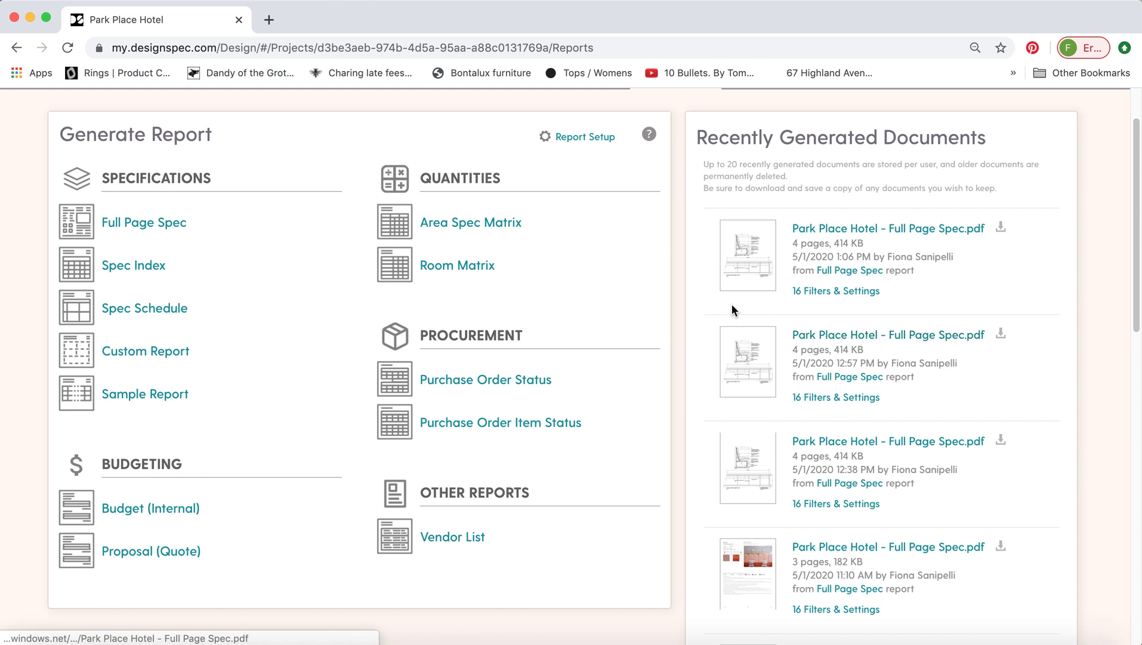
{"action": "scroll", "coordinate": [676, 309], "scroll_direction": "up", "scroll_amount": 2}
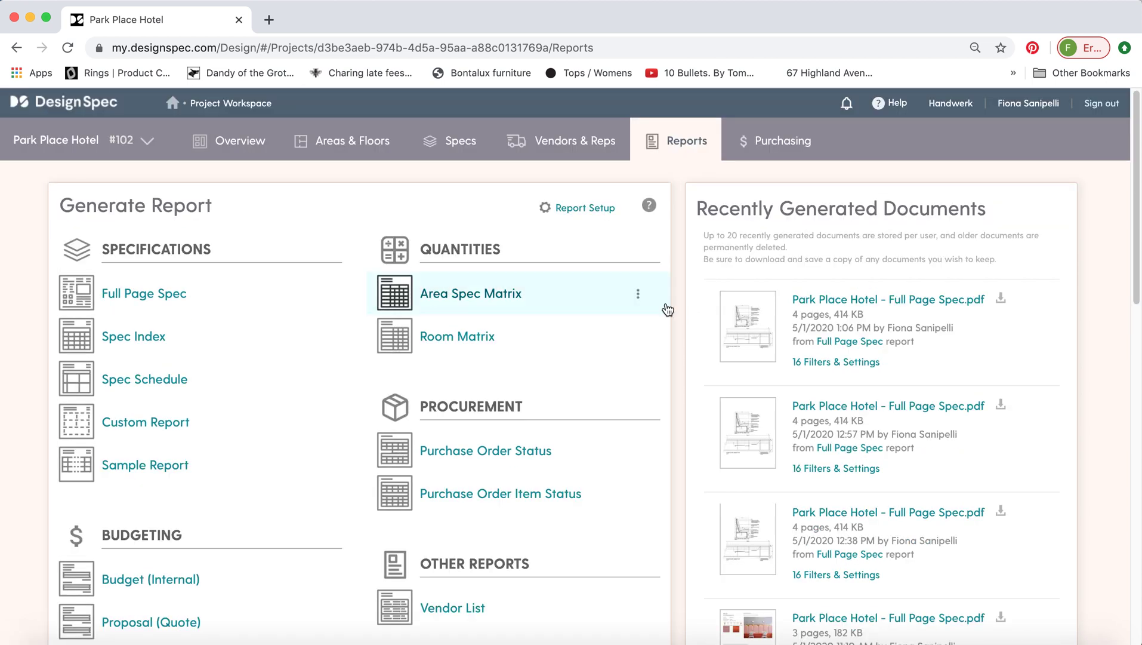
{"action": "mouse_move", "coordinate": [170, 301]}
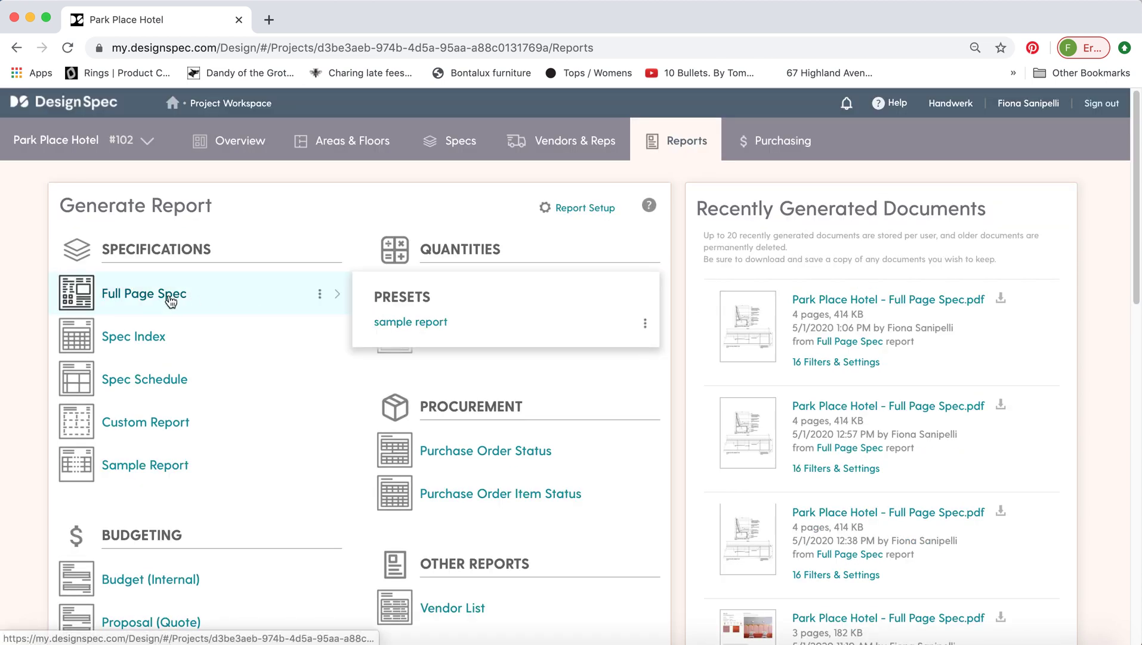
{"action": "left_click", "coordinate": [401, 327]}
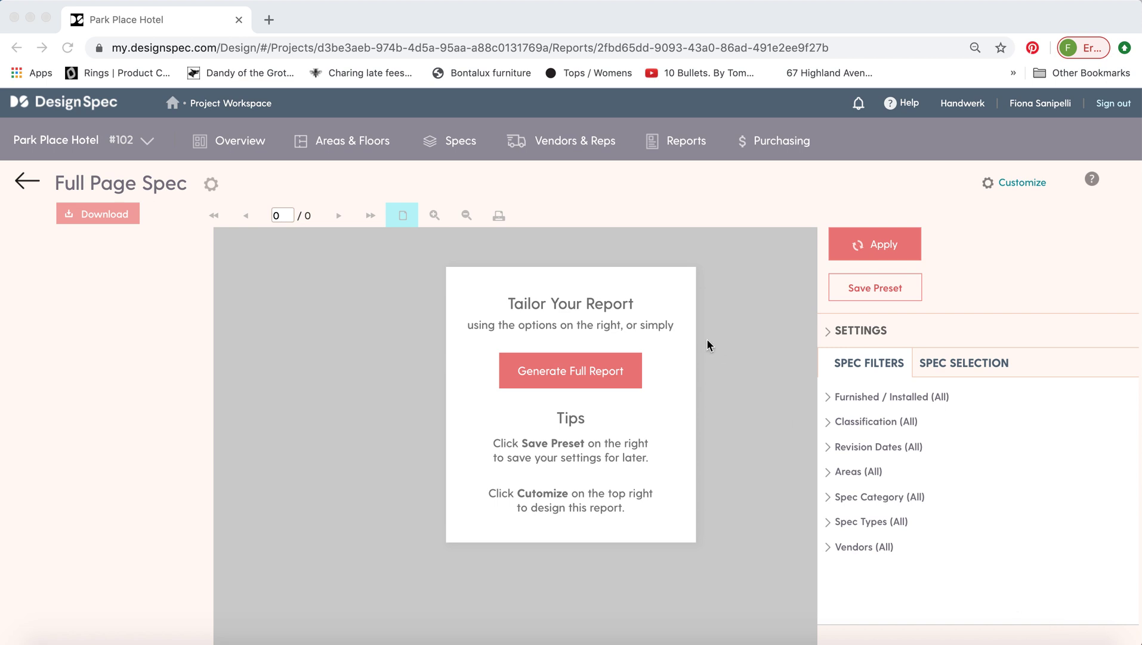
Step: Generate the full Full Page Spec report, loading its 41-page preview dated 5/11/2020
{"action": "left_click", "coordinate": [595, 368]}
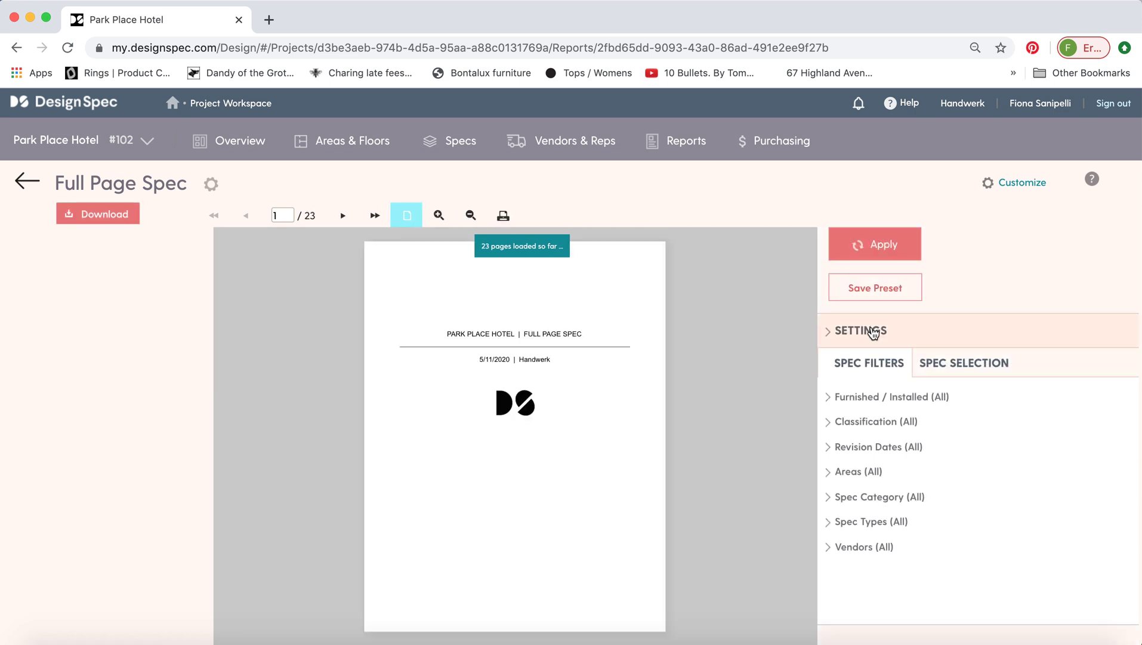
{"action": "left_click", "coordinate": [868, 331]}
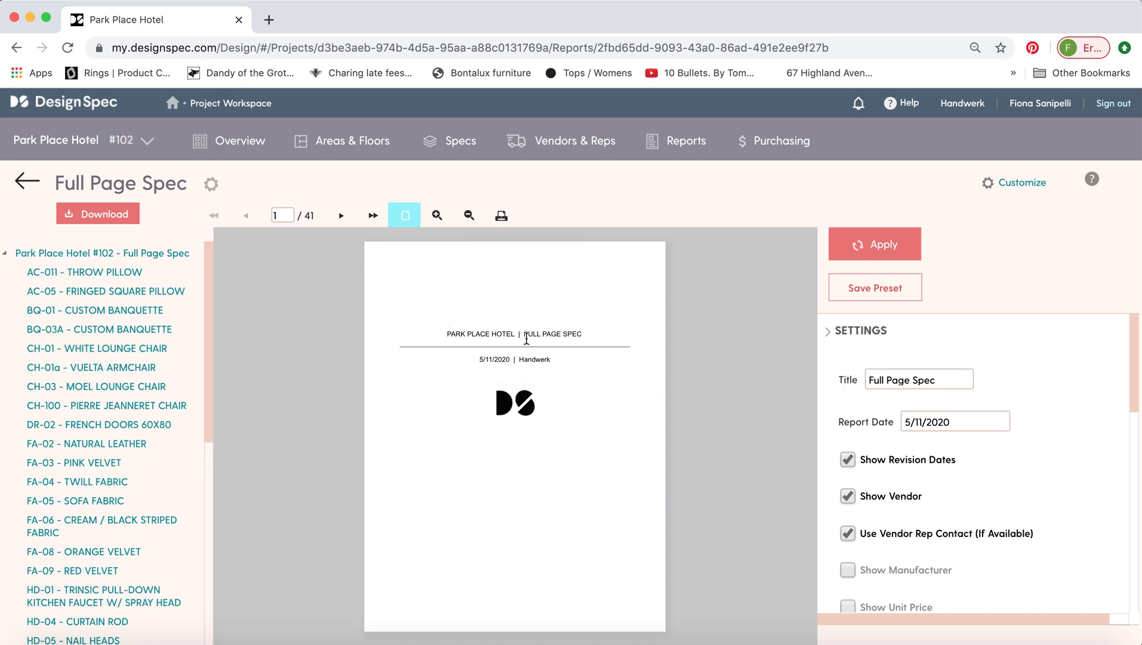
Step: Review the report title and settings unchanged, then move the preview to the Contents page
{"action": "left_click", "coordinate": [874, 382]}
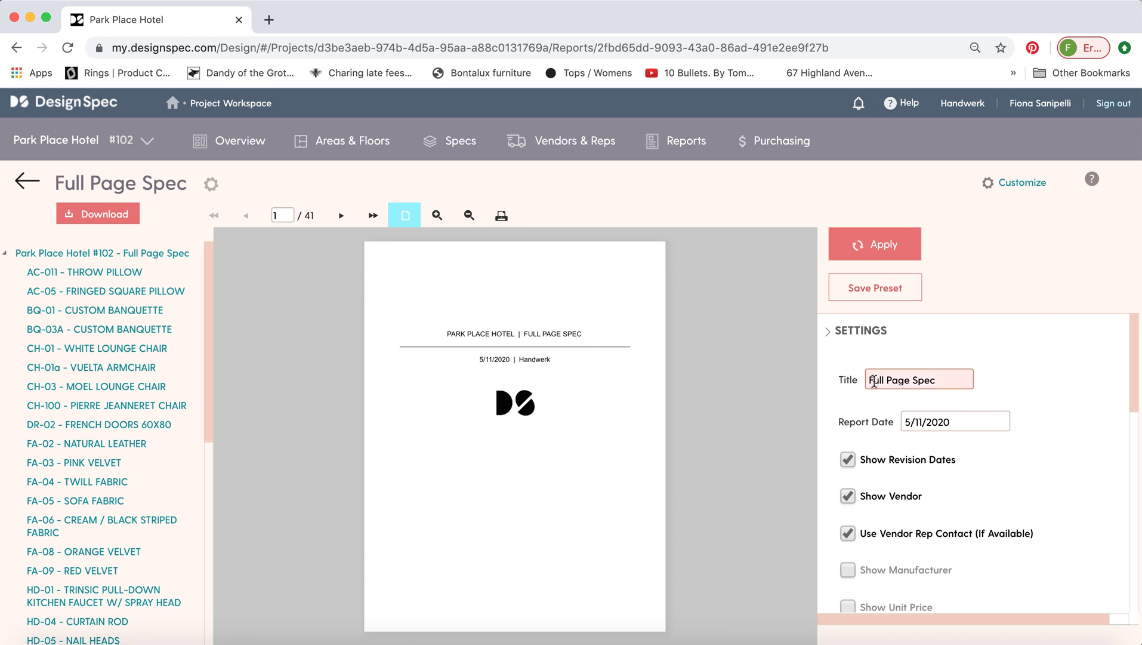
{"action": "left_click", "coordinate": [833, 377]}
{"action": "scroll", "coordinate": [833, 377], "scroll_direction": "down", "scroll_amount": 1}
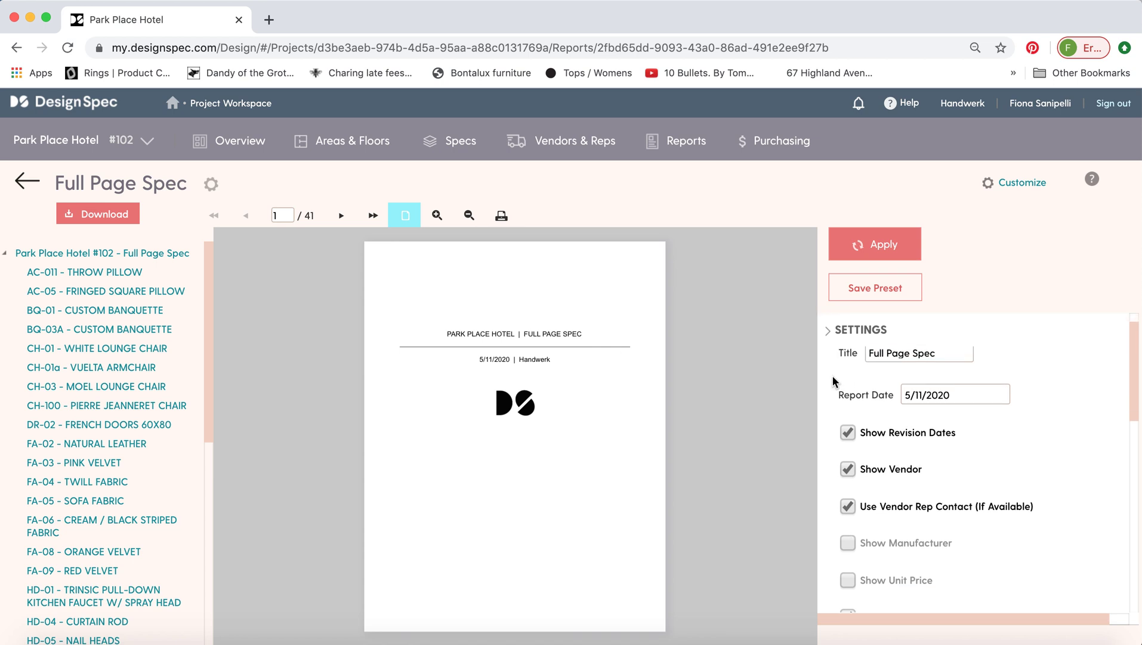
{"action": "scroll", "coordinate": [832, 377], "scroll_direction": "down", "scroll_amount": 3}
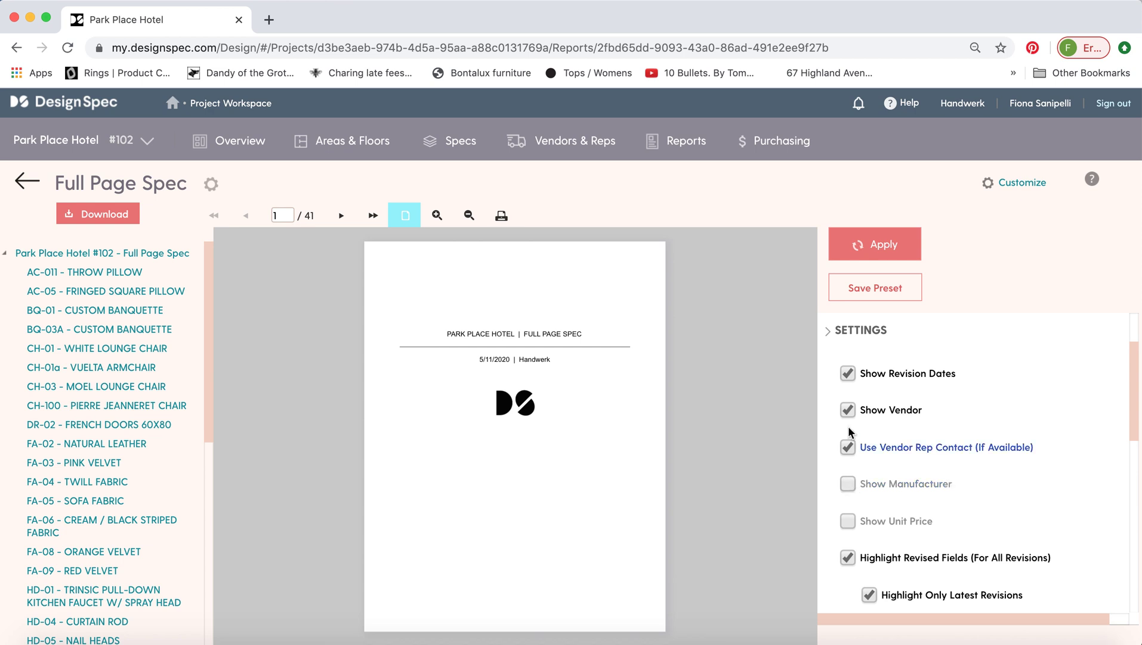
{"action": "scroll", "coordinate": [828, 434], "scroll_direction": "down", "scroll_amount": 3}
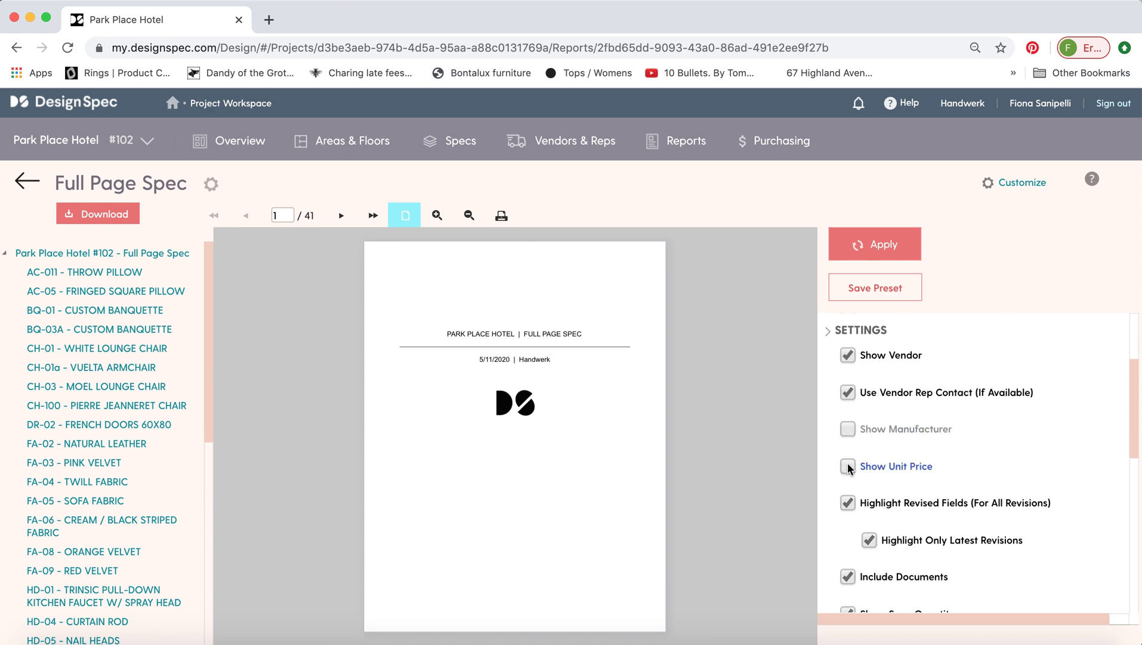
{"action": "scroll", "coordinate": [824, 441], "scroll_direction": "down", "scroll_amount": 3}
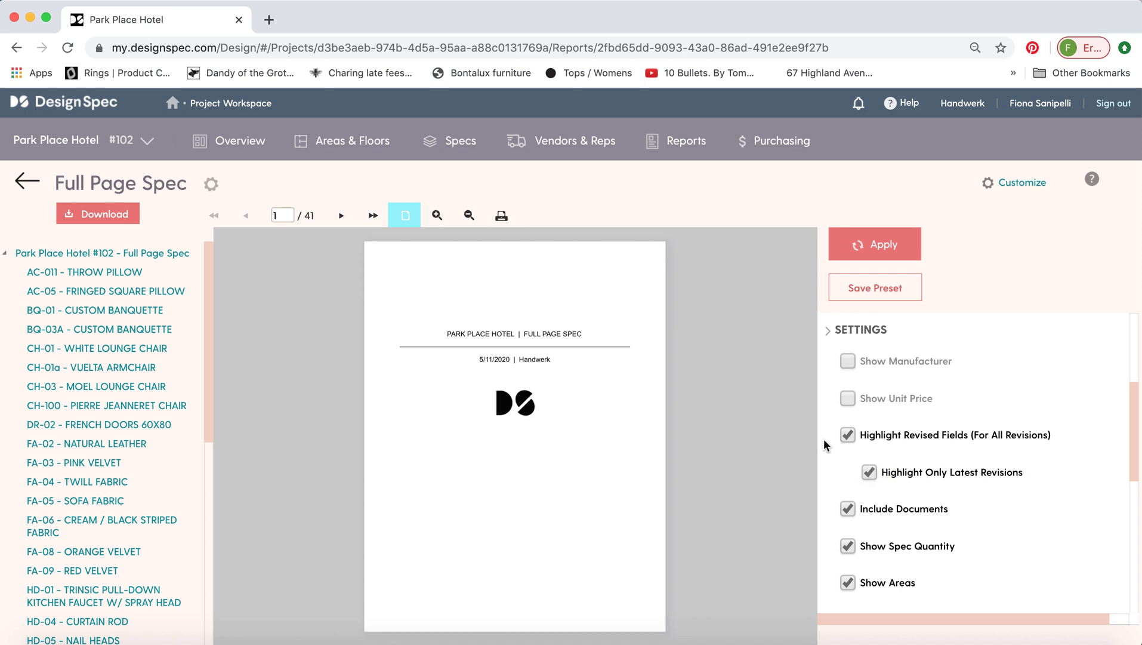
{"action": "scroll", "coordinate": [825, 436], "scroll_direction": "down", "scroll_amount": 2}
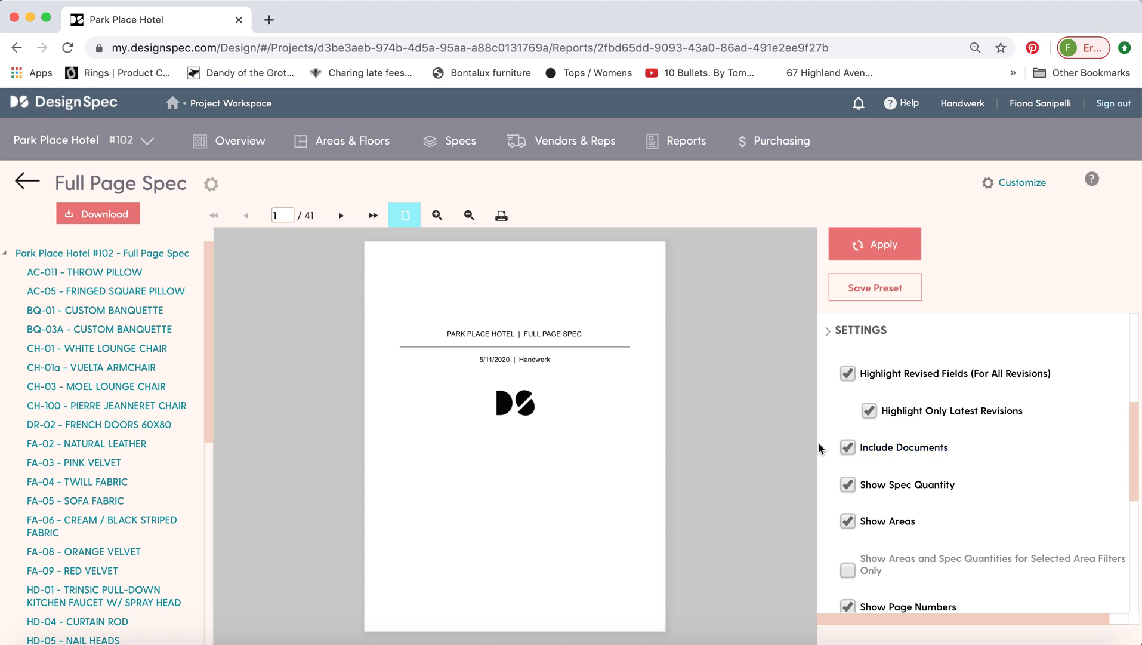
{"action": "scroll", "coordinate": [826, 442], "scroll_direction": "down", "scroll_amount": 4}
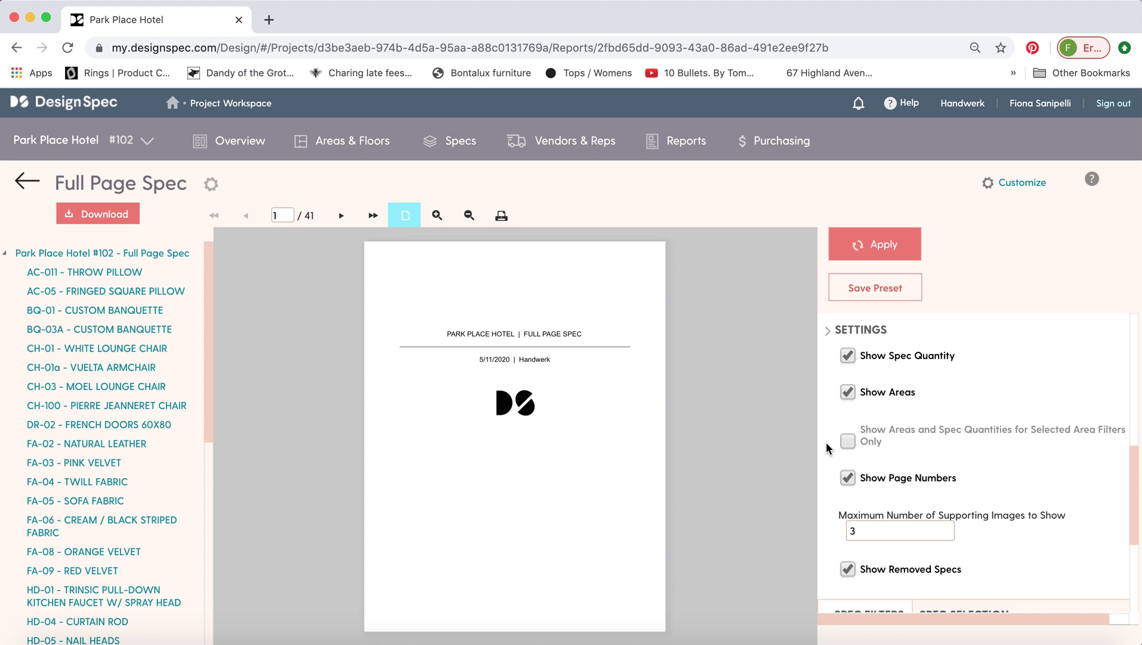
{"action": "scroll", "coordinate": [827, 442], "scroll_direction": "down", "scroll_amount": 1}
{"action": "scroll", "coordinate": [829, 491], "scroll_direction": "up", "scroll_amount": 1}
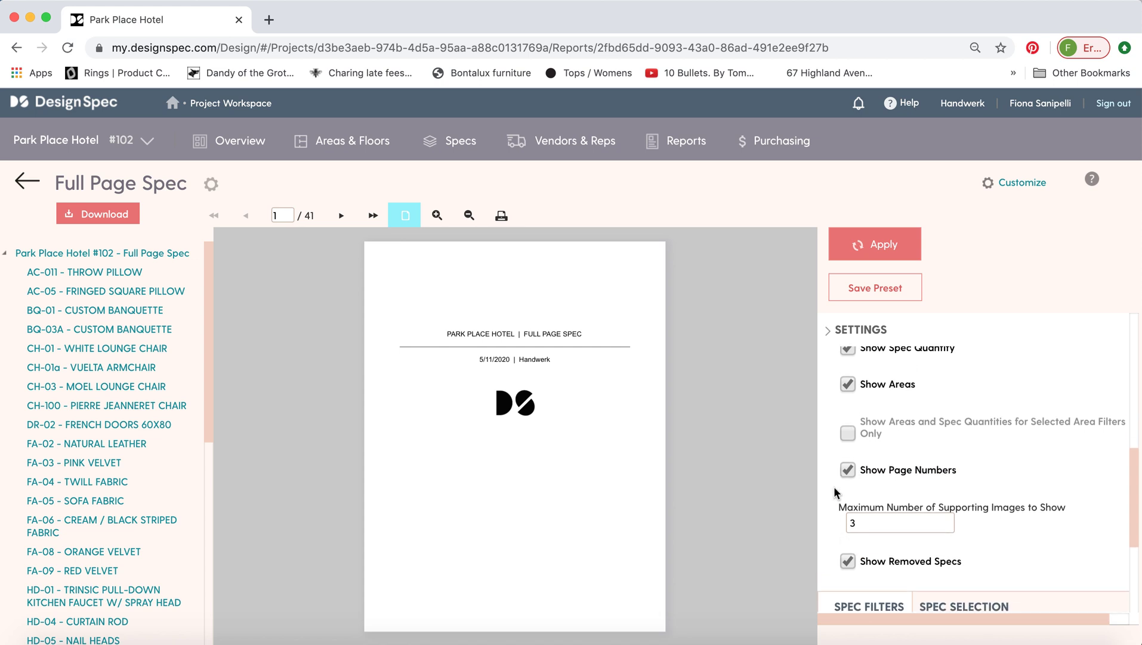
{"action": "scroll", "coordinate": [835, 491], "scroll_direction": "up", "scroll_amount": 7}
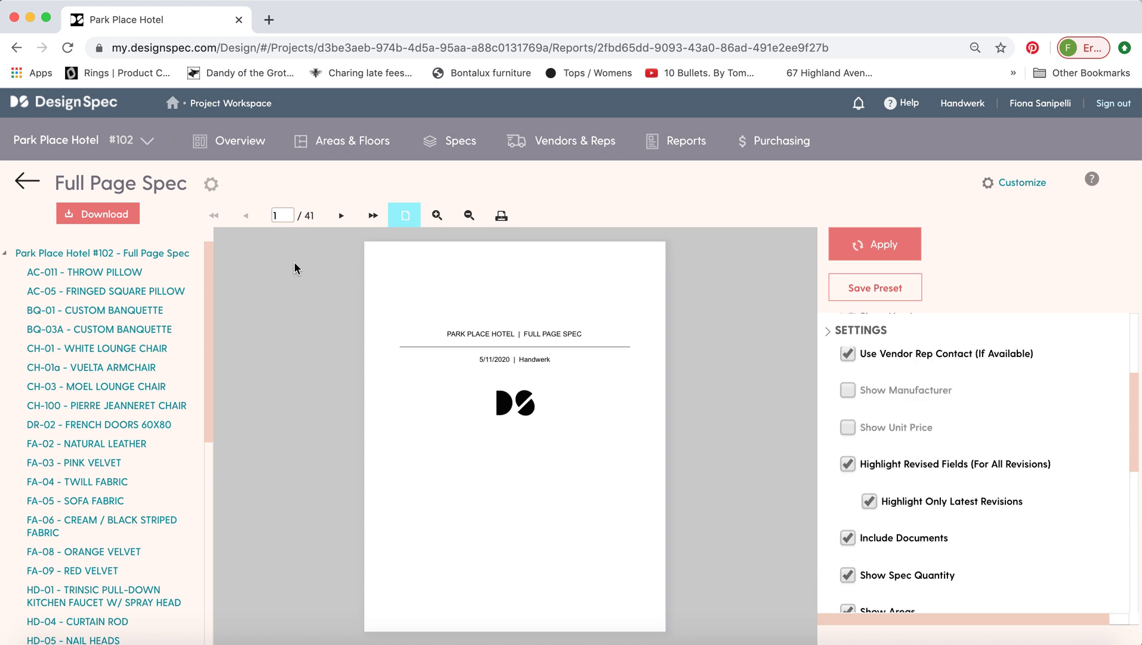
{"action": "left_click", "coordinate": [341, 215]}
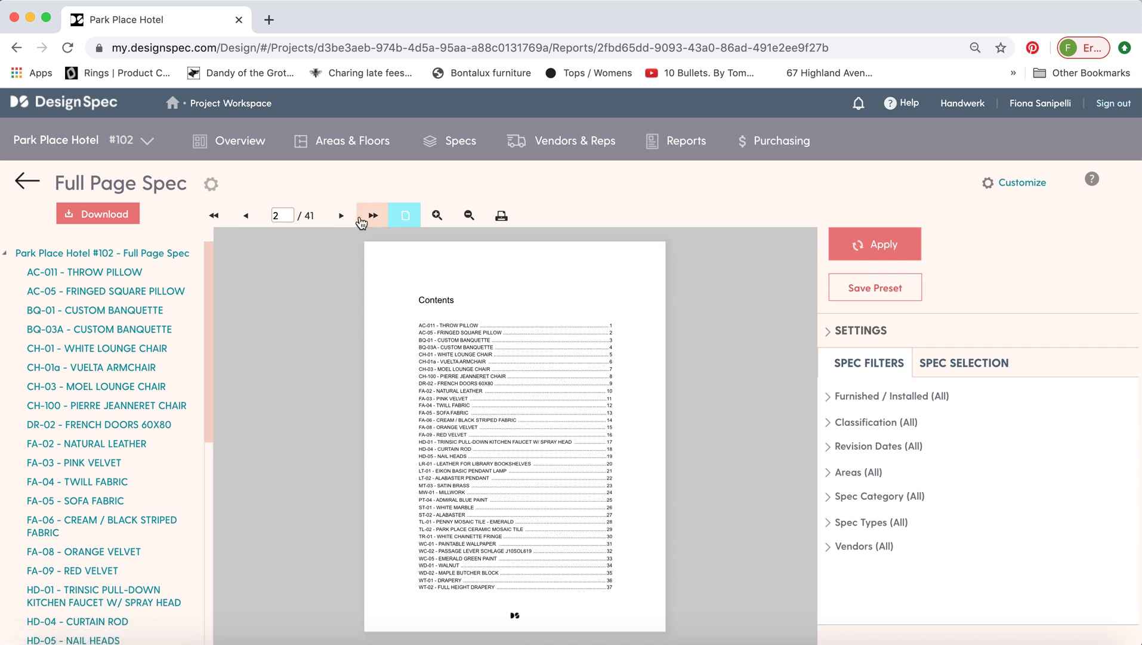
Step: Page past the AC-011 and AC-05 pillow sheets to BQ-01 Custom Banquette
{"action": "left_click", "coordinate": [340, 216]}
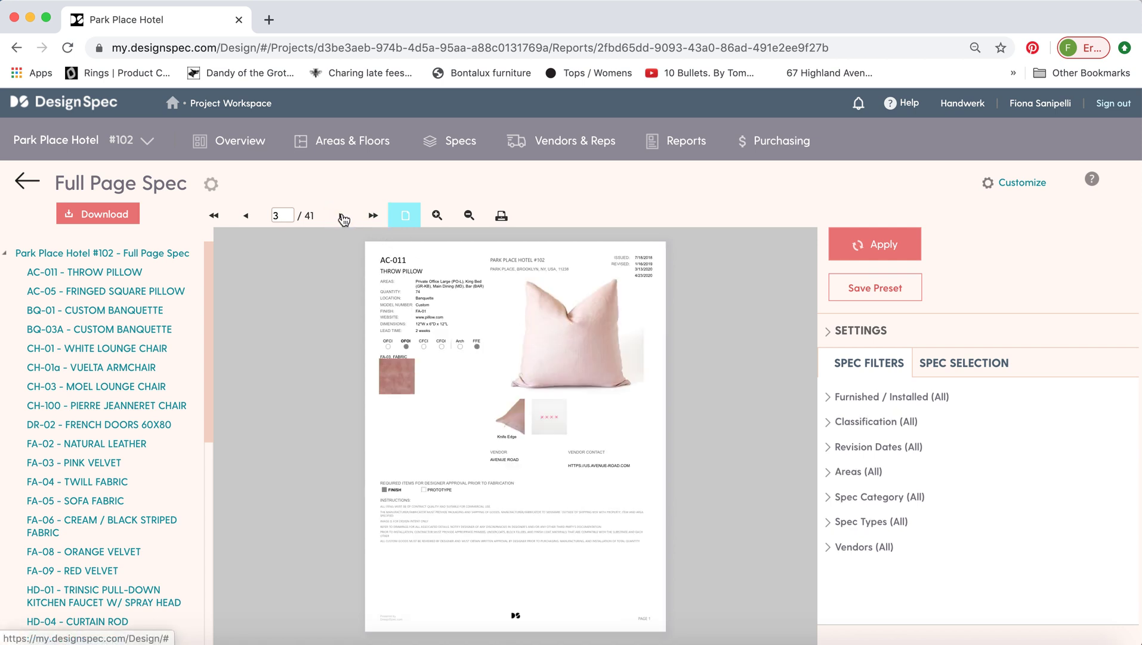
{"action": "left_click", "coordinate": [342, 218]}
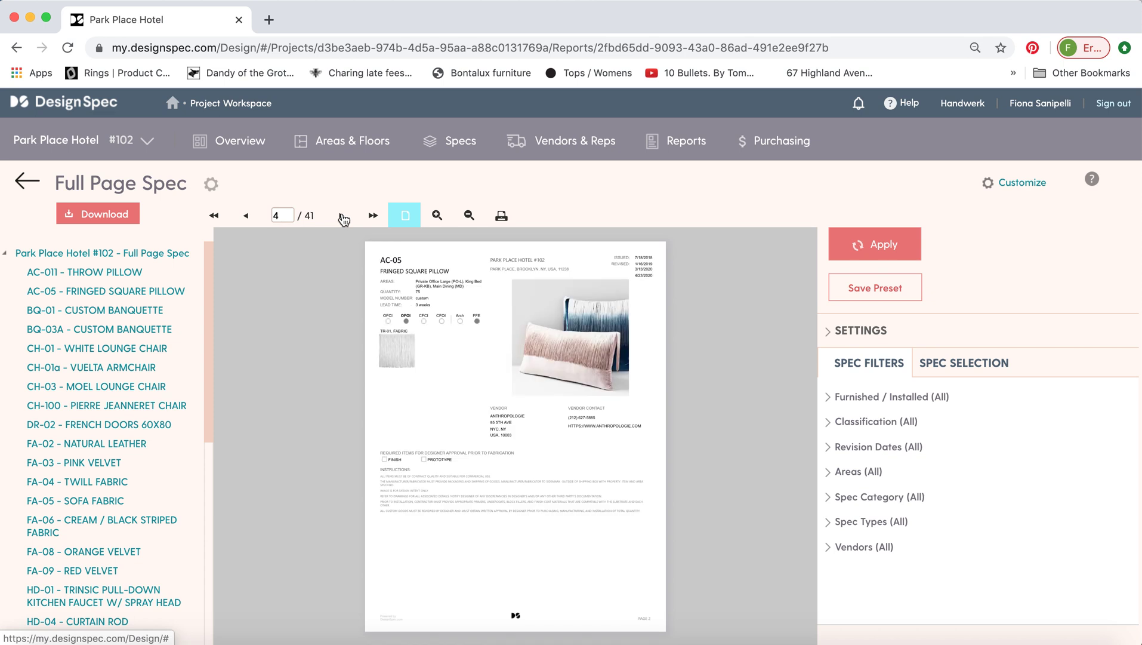
{"action": "left_click", "coordinate": [342, 217]}
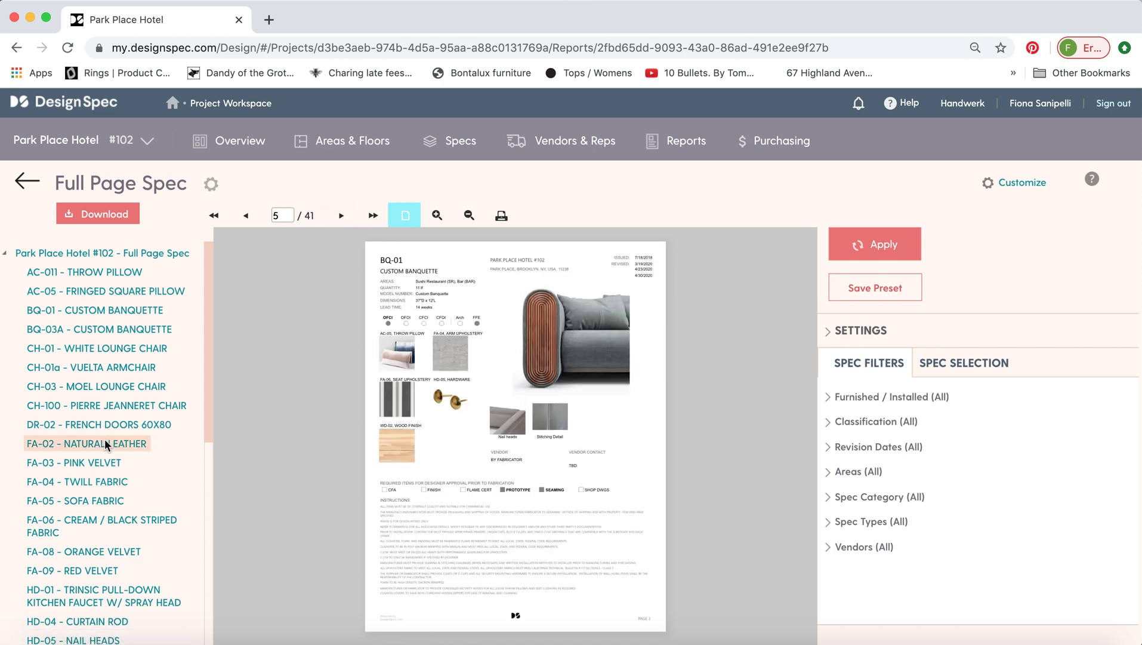
{"action": "scroll", "coordinate": [96, 490], "scroll_direction": "down", "scroll_amount": 4}
{"action": "scroll", "coordinate": [96, 491], "scroll_direction": "up", "scroll_amount": 5}
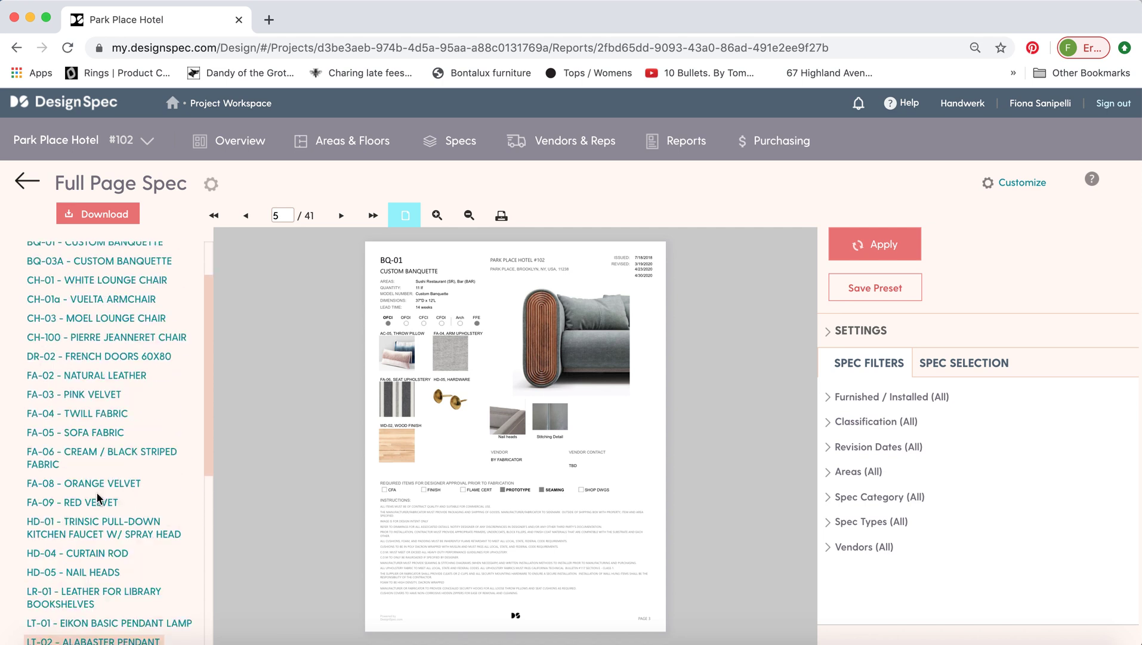
Step: Zoom in on the BQ-01 sheet, inspect it, and advance to its section drawings
{"action": "left_click", "coordinate": [438, 217]}
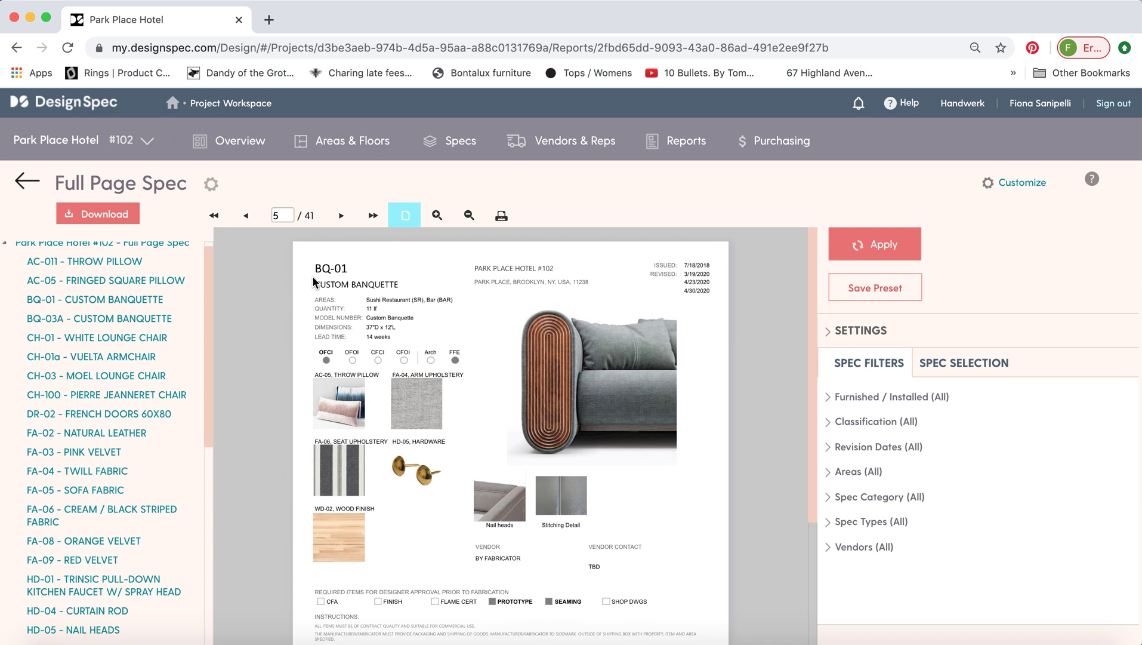
{"action": "scroll", "coordinate": [305, 369], "scroll_direction": "down", "scroll_amount": 1}
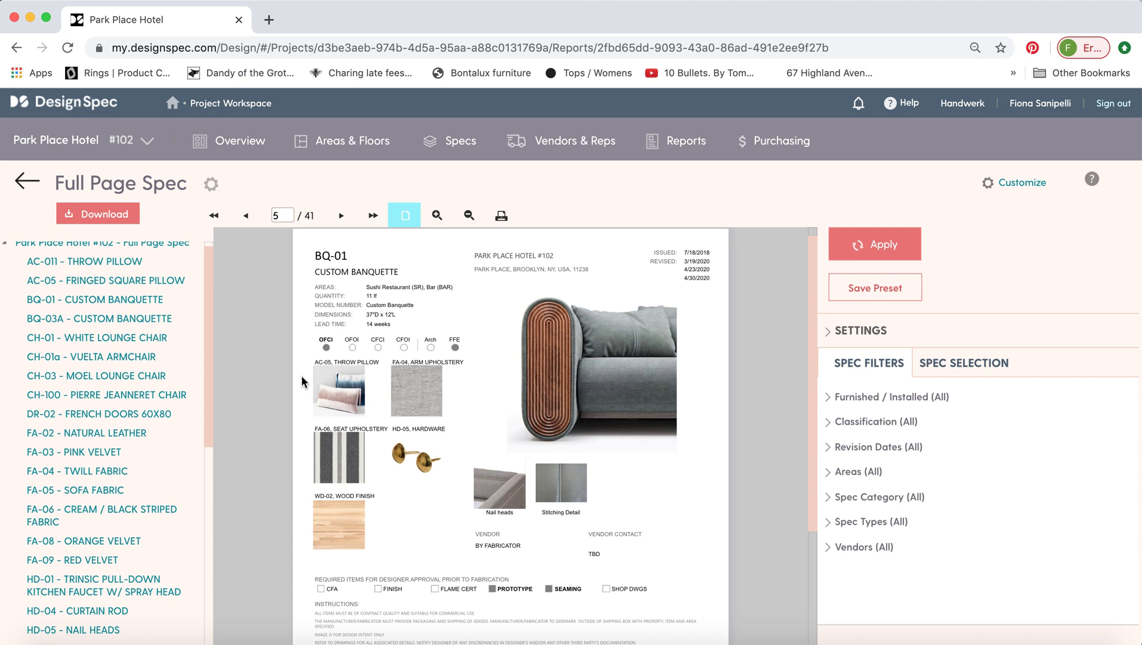
{"action": "left_click_drag", "start_coordinate": [314, 253], "coordinate": [398, 270]}
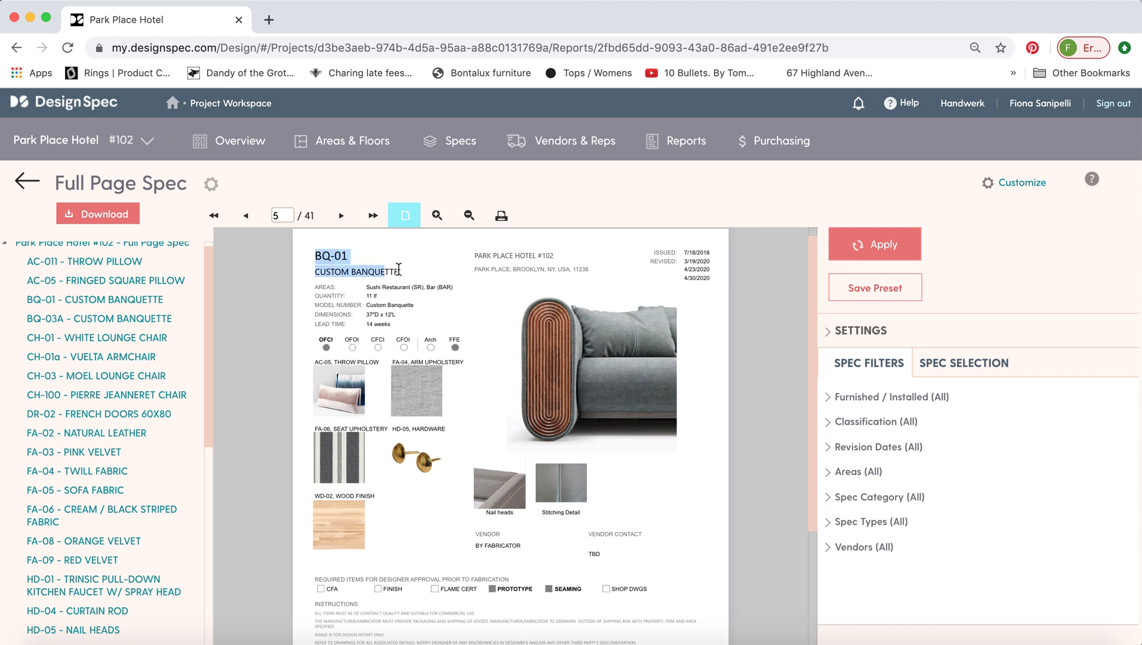
{"action": "left_click", "coordinate": [407, 271]}
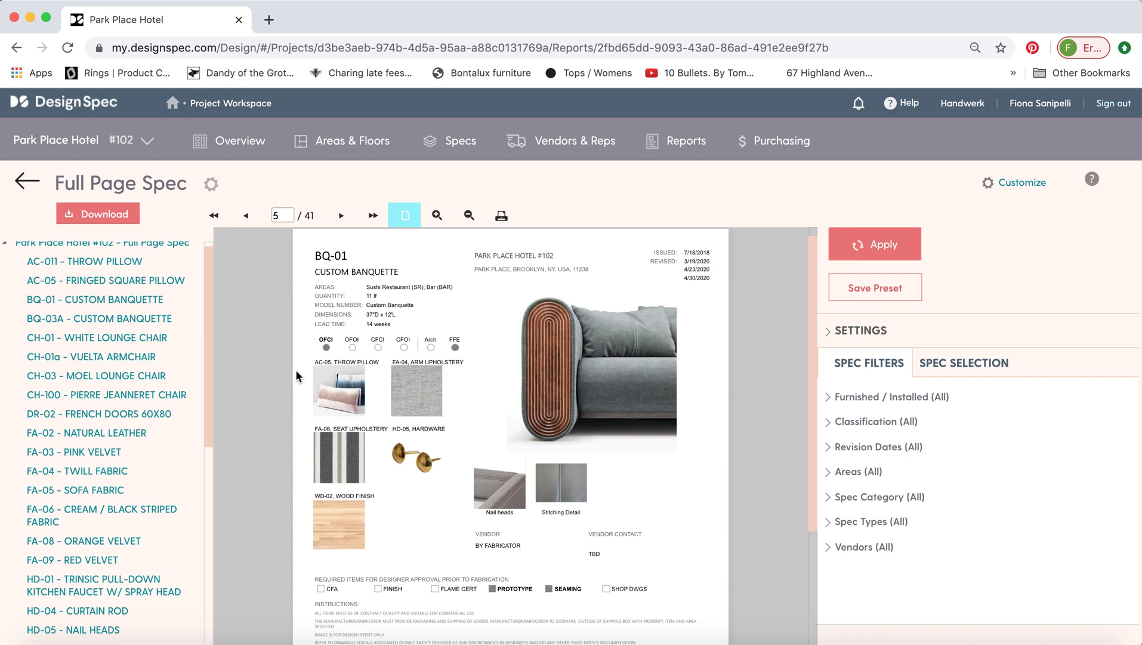
{"action": "scroll", "coordinate": [296, 371], "scroll_direction": "down", "scroll_amount": 1}
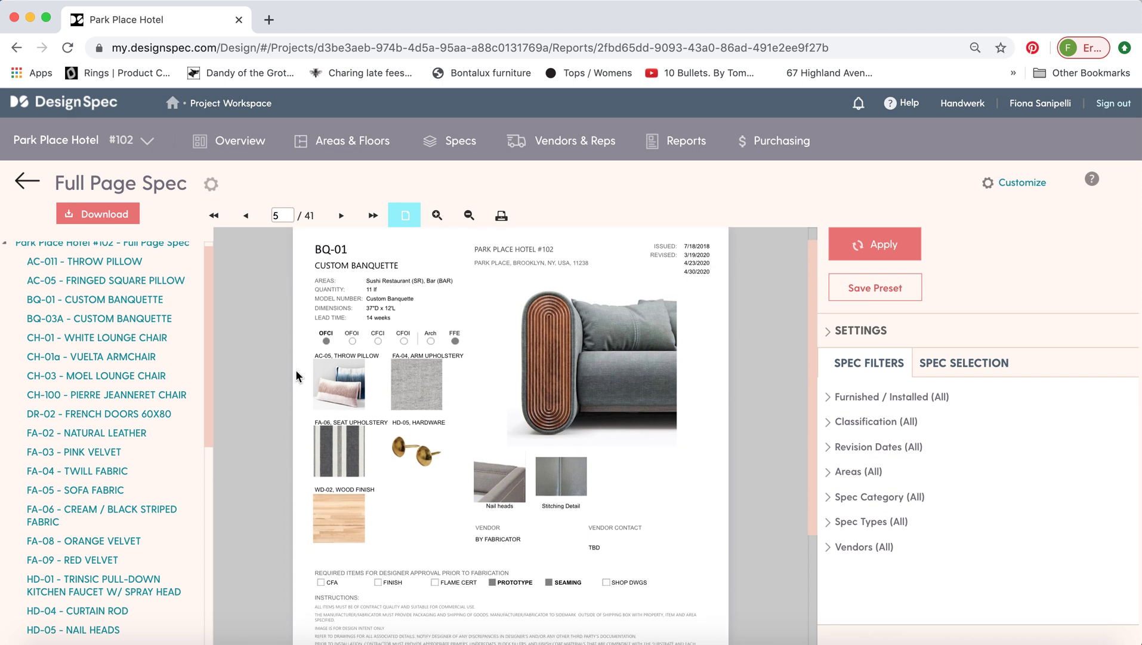
{"action": "scroll", "coordinate": [296, 375], "scroll_direction": "down", "scroll_amount": 3}
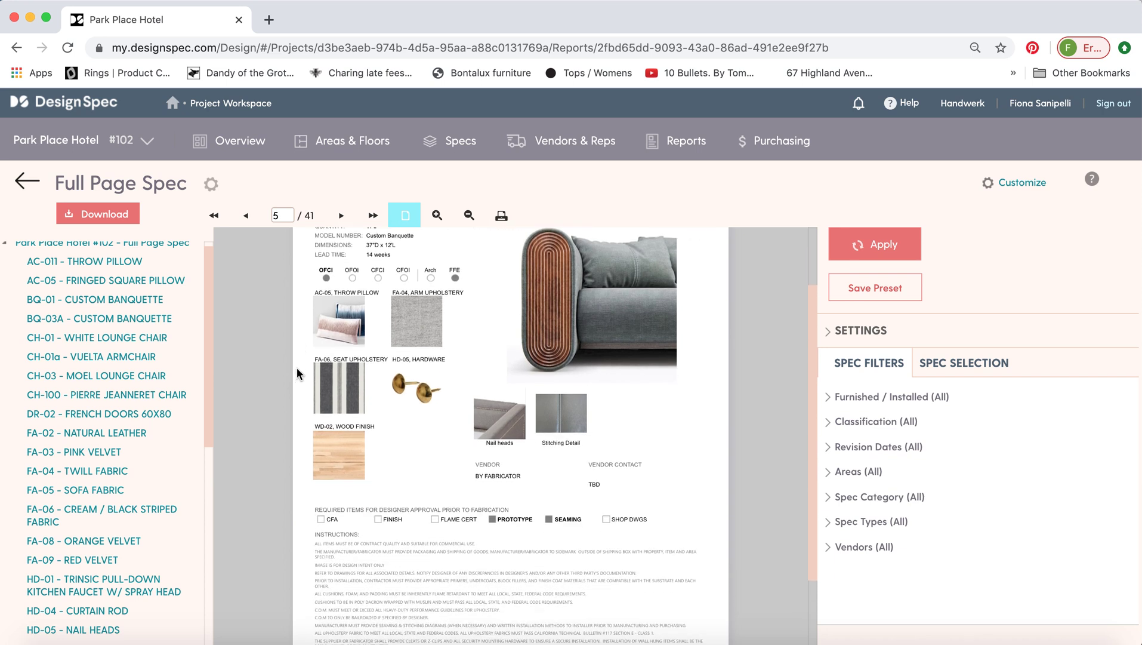
{"action": "scroll", "coordinate": [296, 368], "scroll_direction": "up", "scroll_amount": 4}
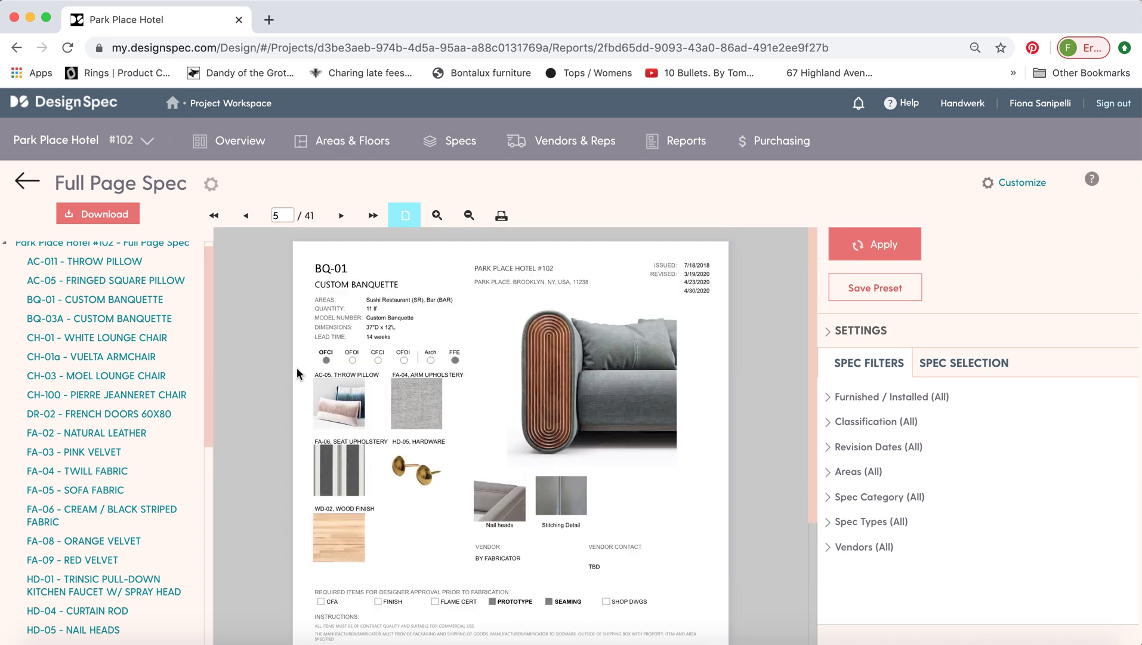
{"action": "left_click", "coordinate": [341, 215]}
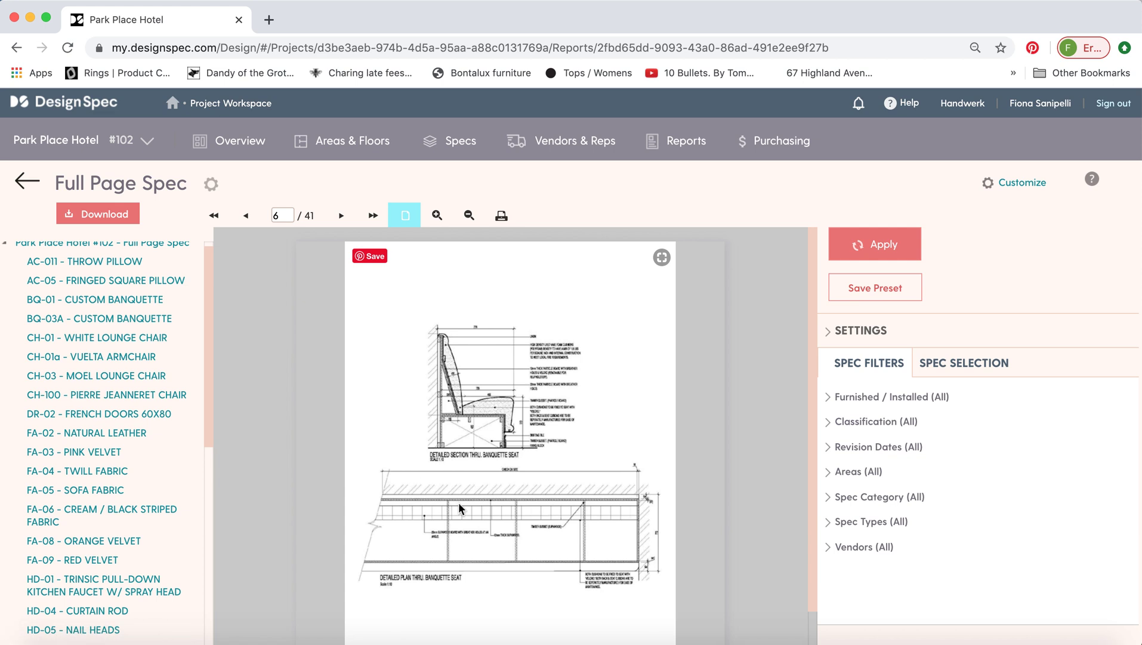
Step: Jump via FA-06 to the struck-through CH-01 White Lounge Chair sheet on page 9
{"action": "left_click", "coordinate": [901, 332]}
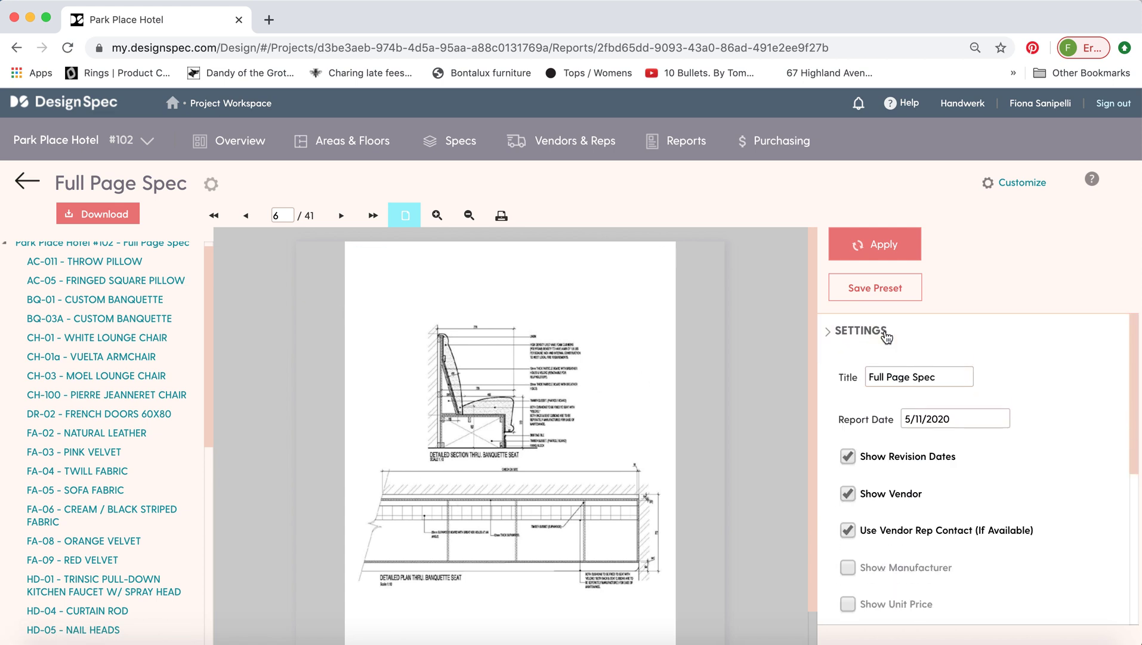
{"action": "scroll", "coordinate": [922, 494], "scroll_direction": "down", "scroll_amount": 4}
{"action": "scroll", "coordinate": [922, 493], "scroll_direction": "down", "scroll_amount": 3}
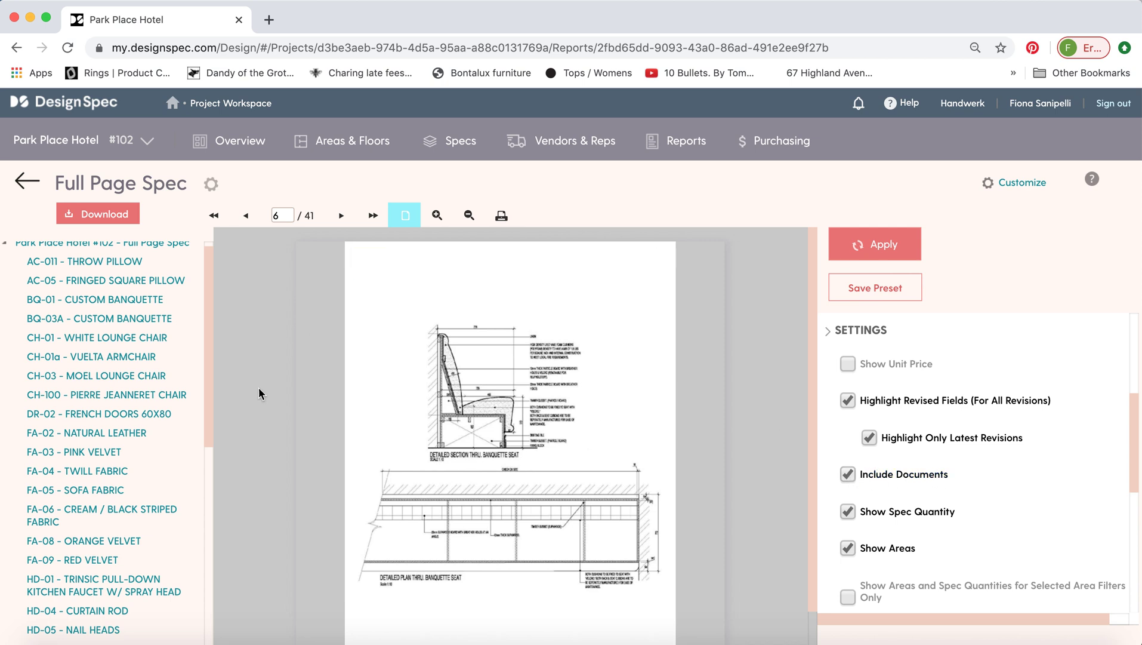
{"action": "left_click", "coordinate": [118, 508]}
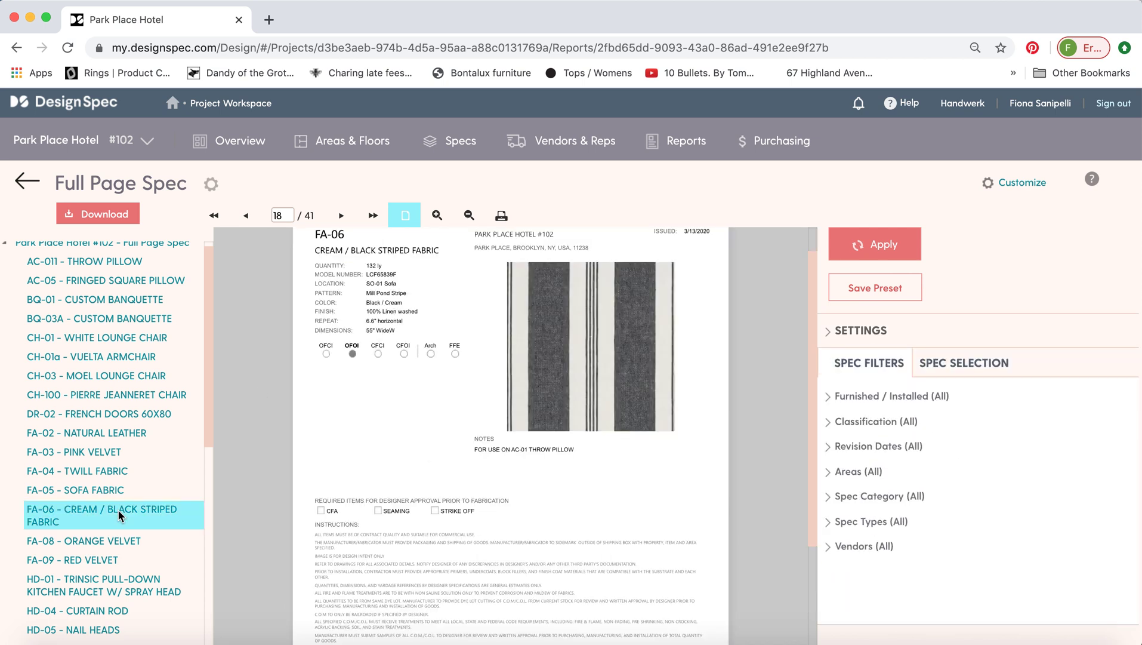
{"action": "left_click", "coordinate": [101, 342]}
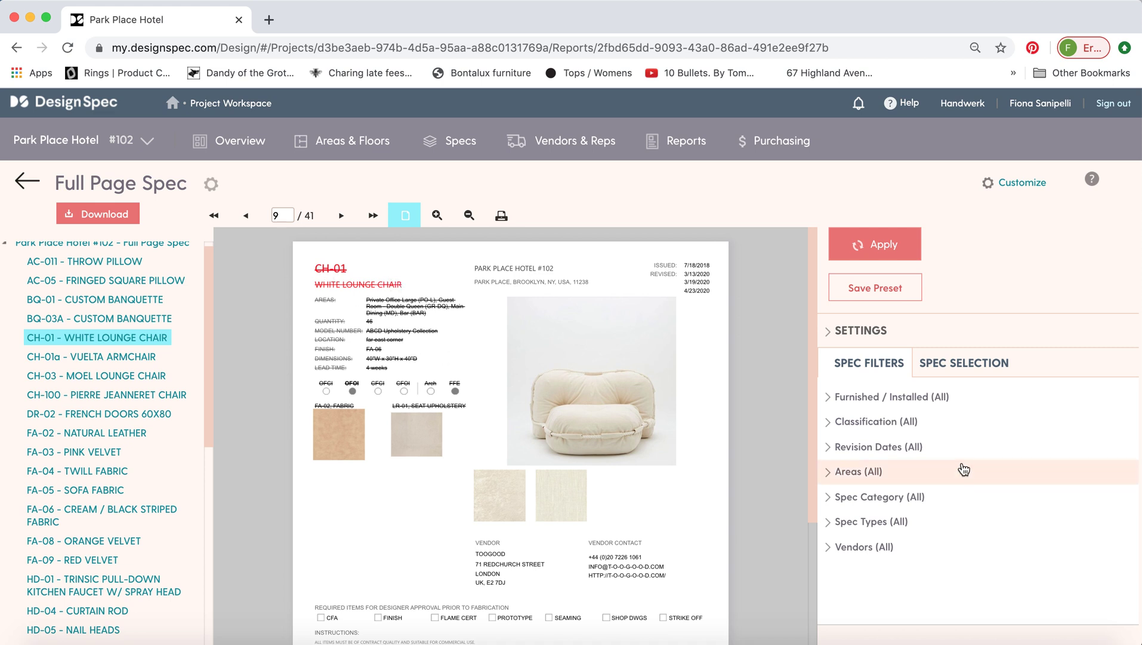
Step: Try the OFOI and OFCI Furnished / Installed filters, then clear them
{"action": "left_click", "coordinate": [892, 404]}
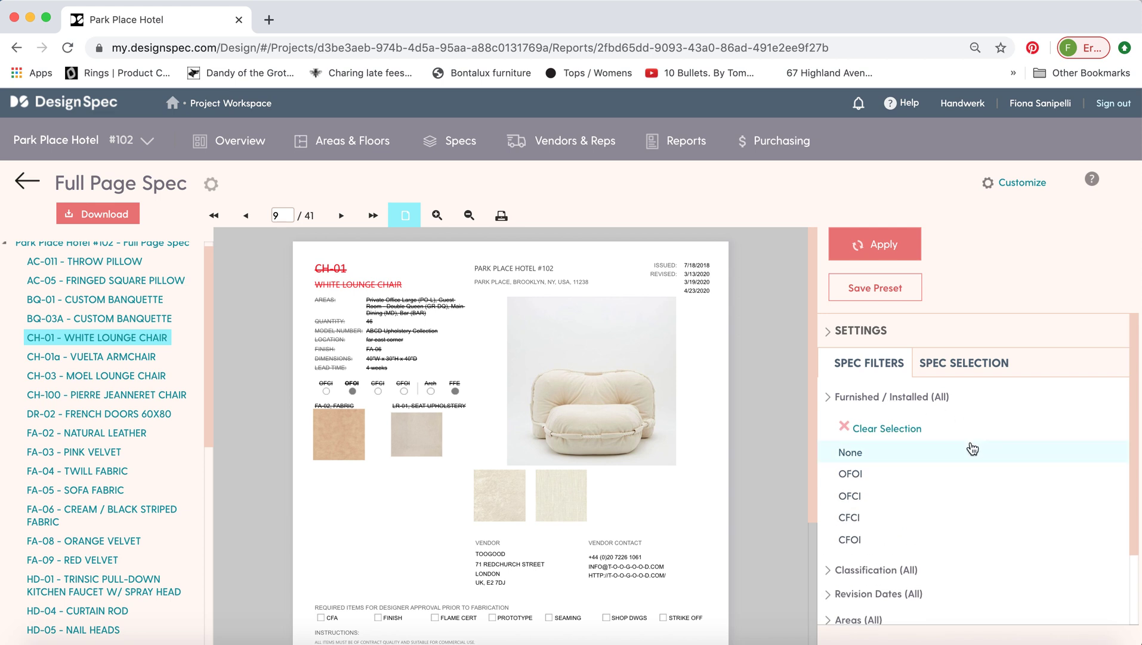
{"action": "scroll", "coordinate": [972, 447], "scroll_direction": "down", "scroll_amount": 1}
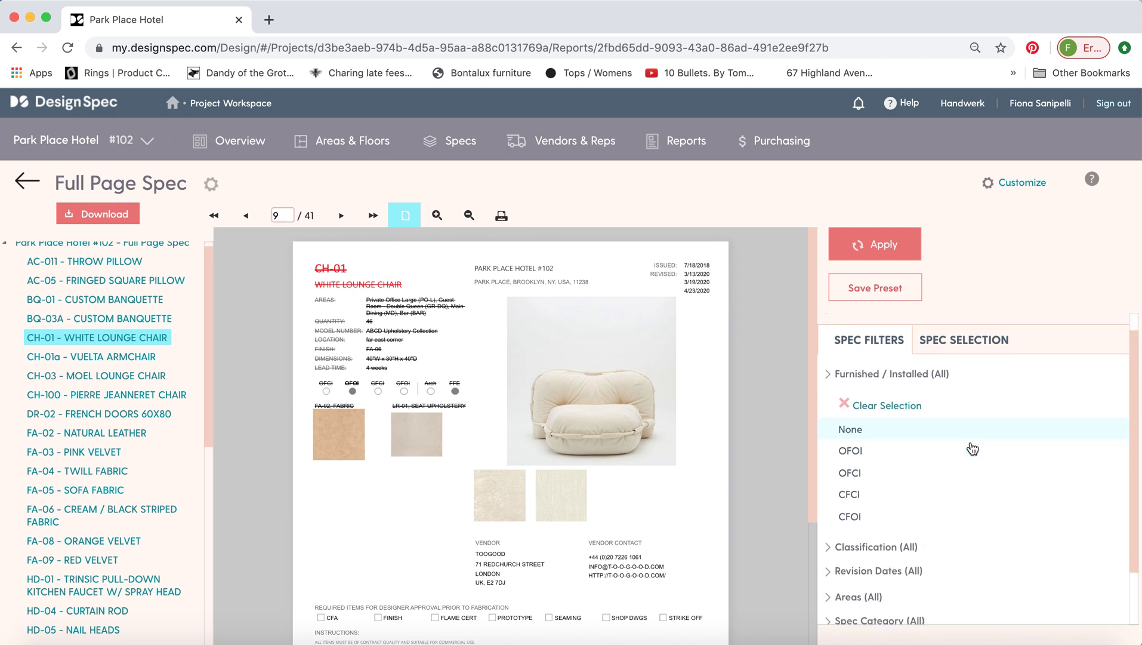
{"action": "left_click", "coordinate": [870, 448]}
{"action": "left_click", "coordinate": [872, 471]}
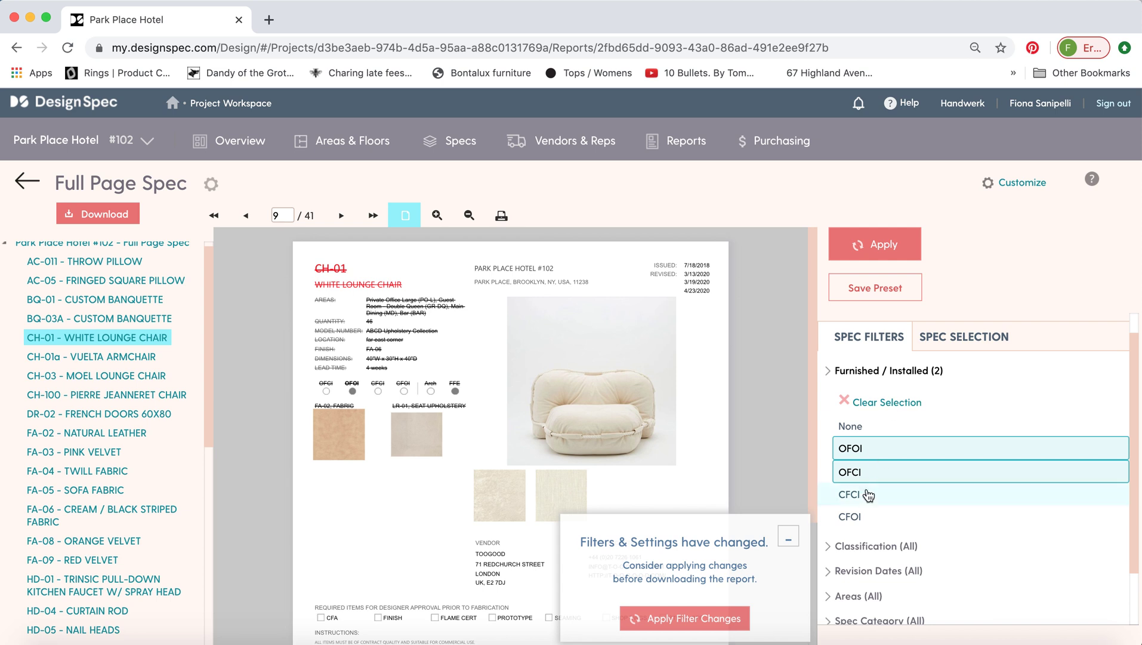
{"action": "left_click", "coordinate": [886, 402]}
{"action": "scroll", "coordinate": [899, 448], "scroll_direction": "down", "scroll_amount": 2}
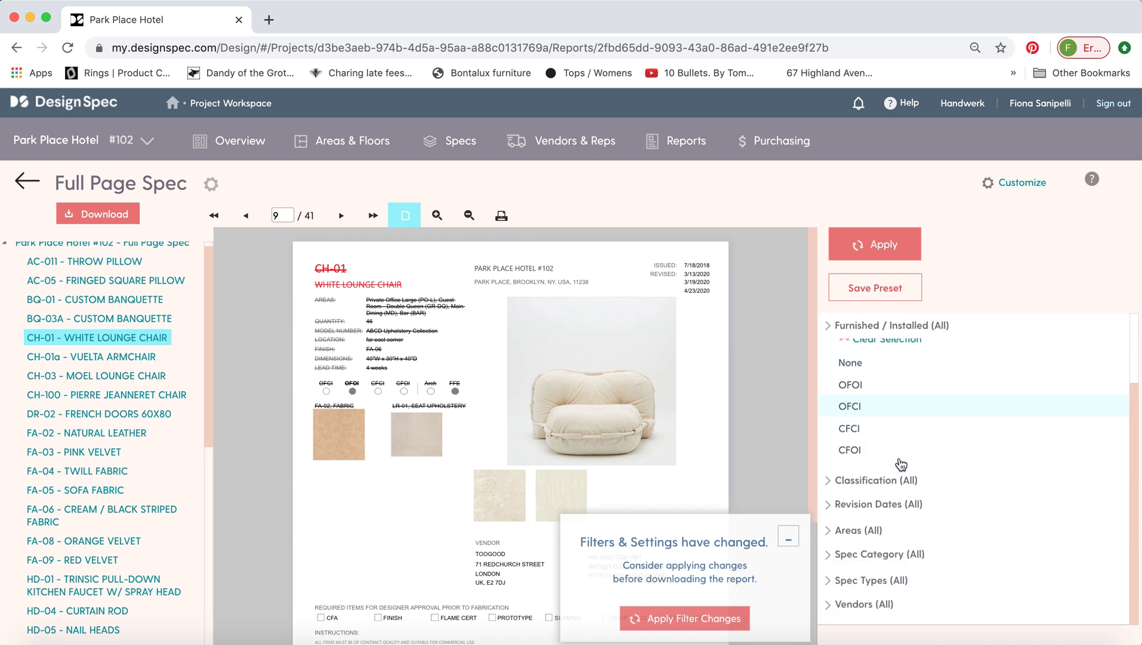
Step: Limit the area filter to Guest Room - Queen, Double Twin and Double Queen
{"action": "left_click", "coordinate": [899, 471]}
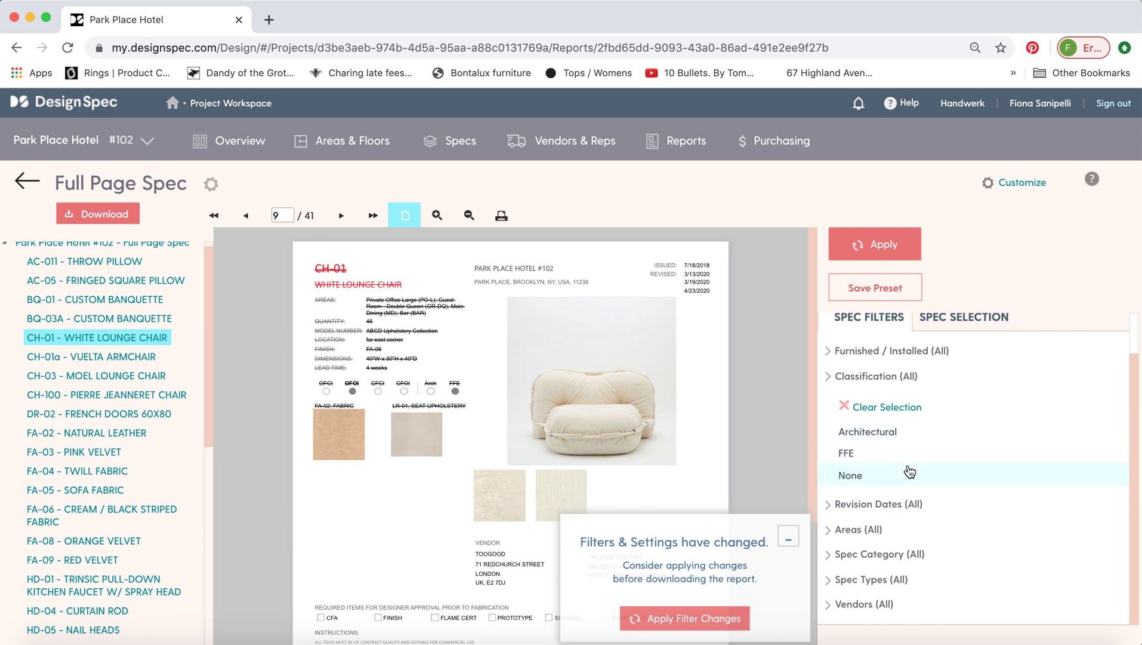
{"action": "left_click", "coordinate": [898, 504]}
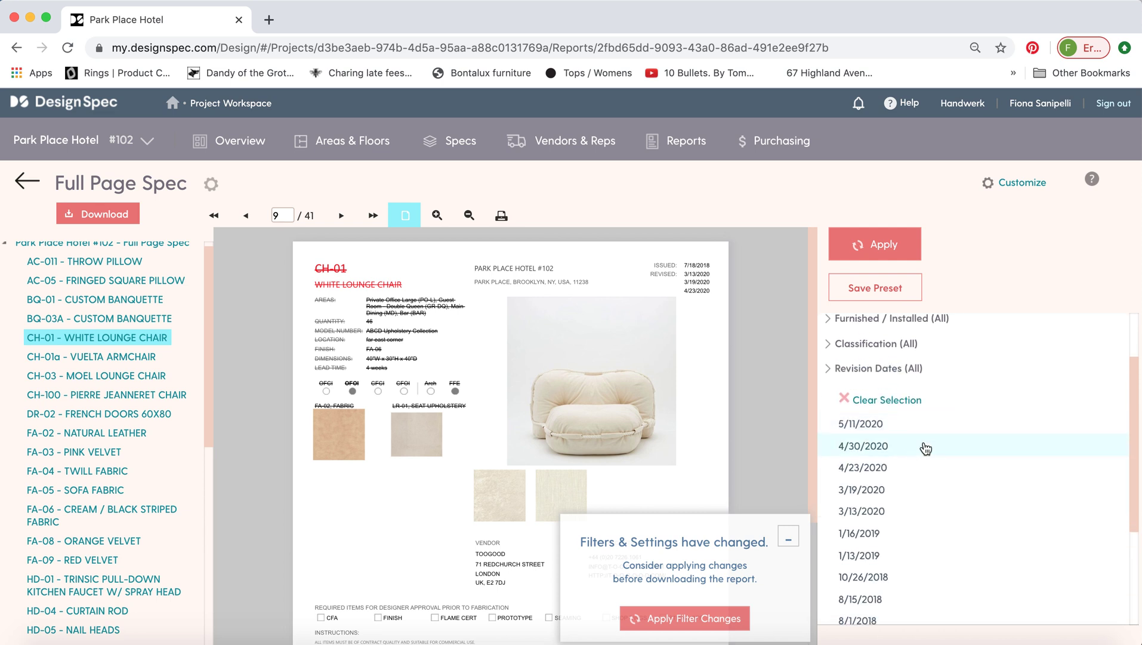
{"action": "scroll", "coordinate": [931, 450], "scroll_direction": "down", "scroll_amount": 2}
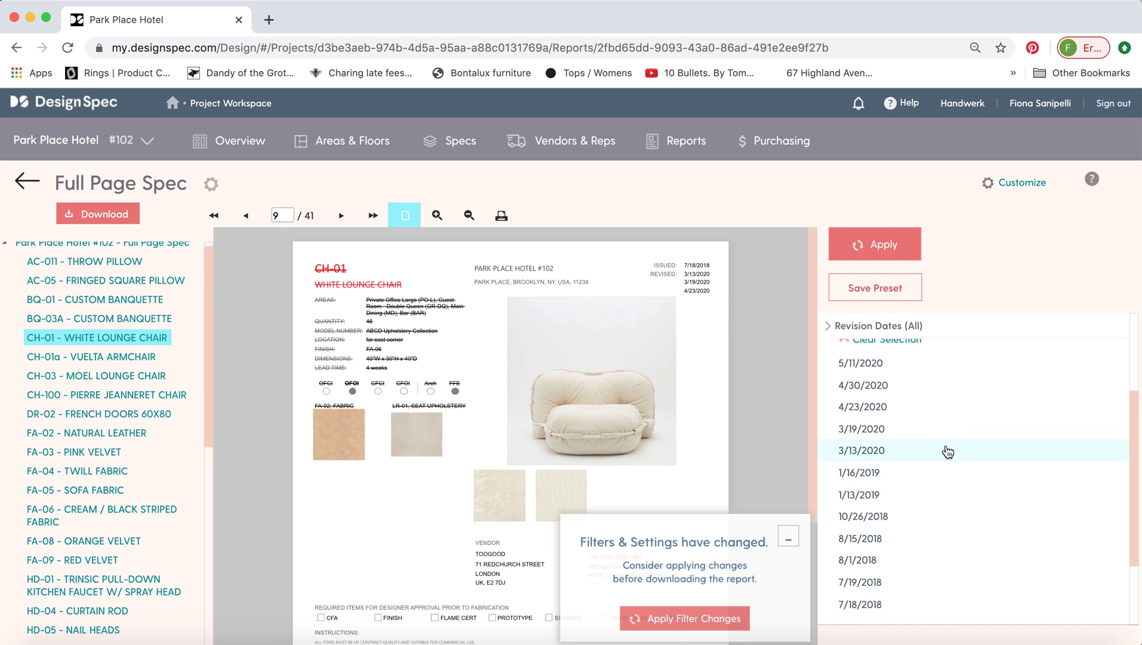
{"action": "scroll", "coordinate": [937, 451], "scroll_direction": "down", "scroll_amount": 3}
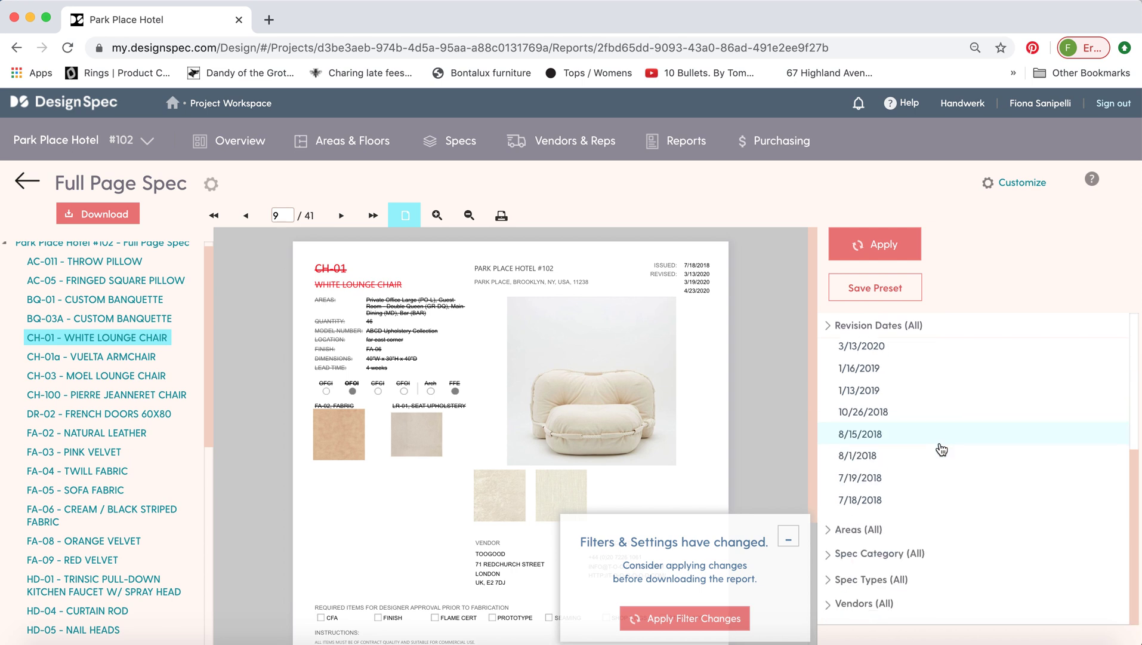
{"action": "left_click", "coordinate": [879, 528]}
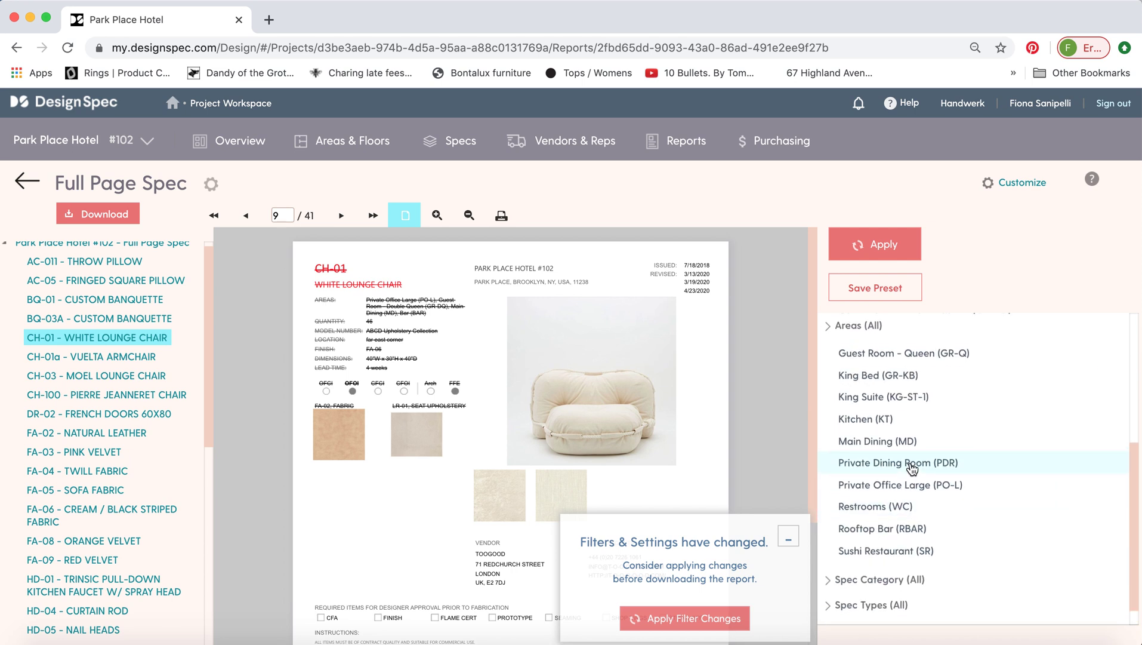
{"action": "scroll", "coordinate": [911, 468], "scroll_direction": "up", "scroll_amount": 3}
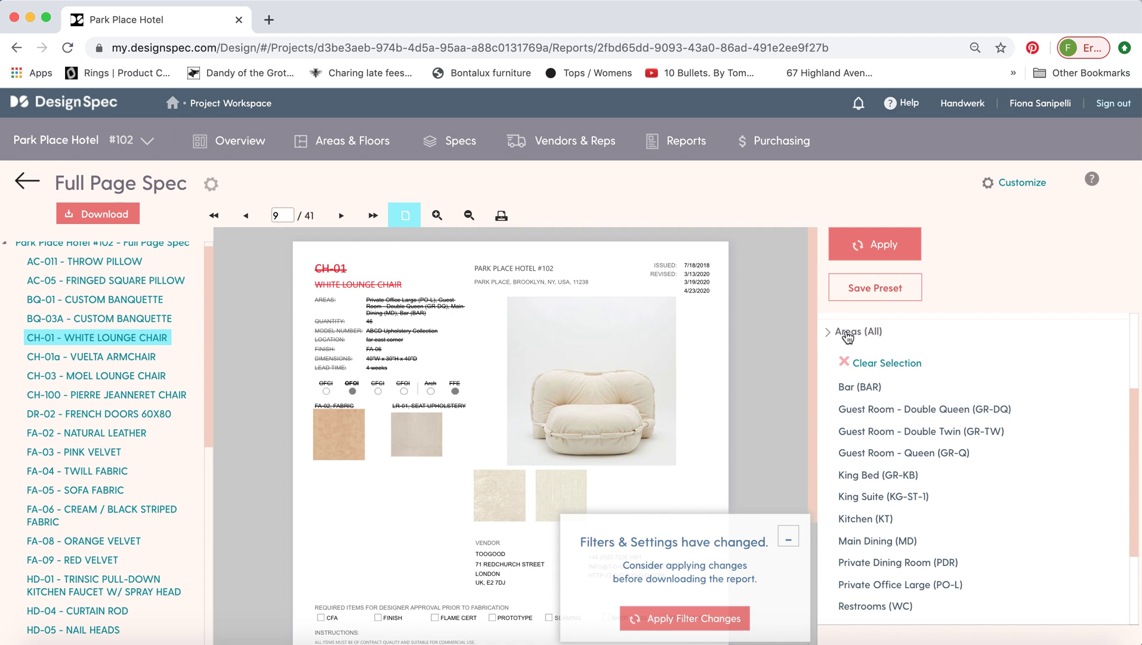
{"action": "left_click", "coordinate": [873, 454]}
{"action": "left_click", "coordinate": [873, 425]}
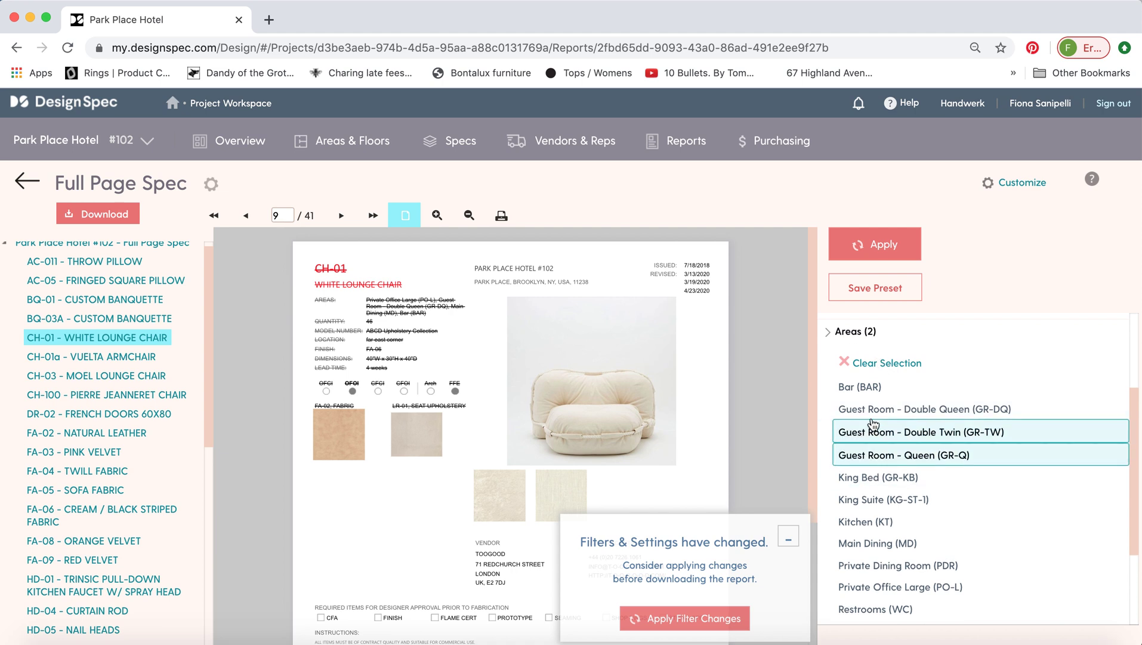
{"action": "left_click", "coordinate": [873, 409]}
{"action": "scroll", "coordinate": [886, 521], "scroll_direction": "down", "scroll_amount": 2}
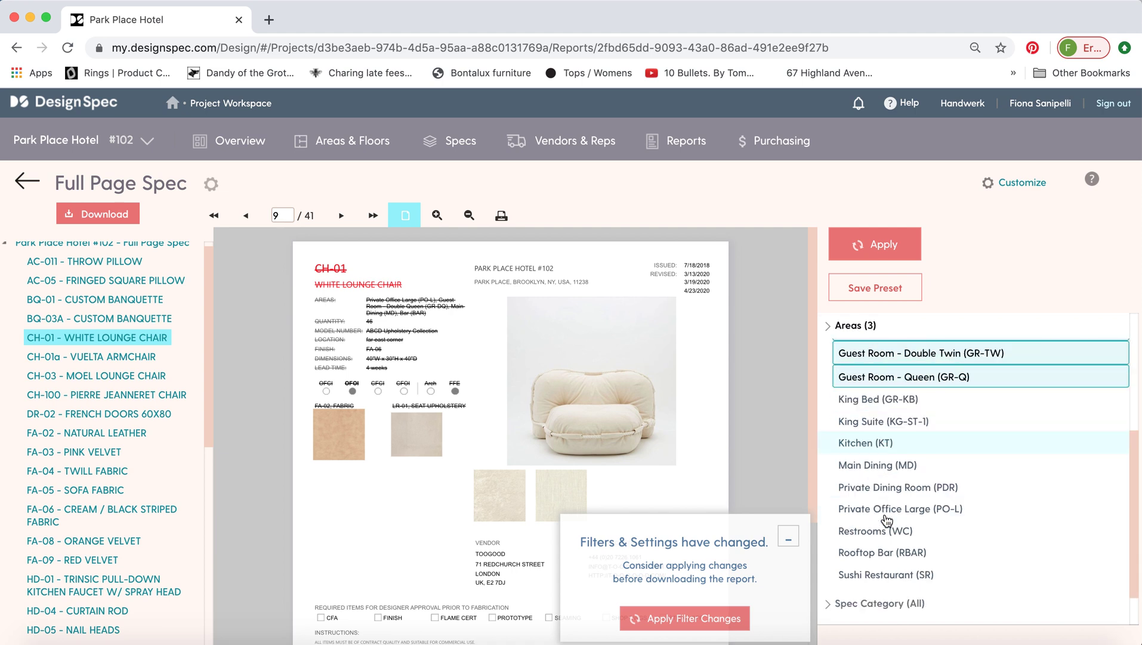
{"action": "scroll", "coordinate": [887, 521], "scroll_direction": "up", "scroll_amount": 4}
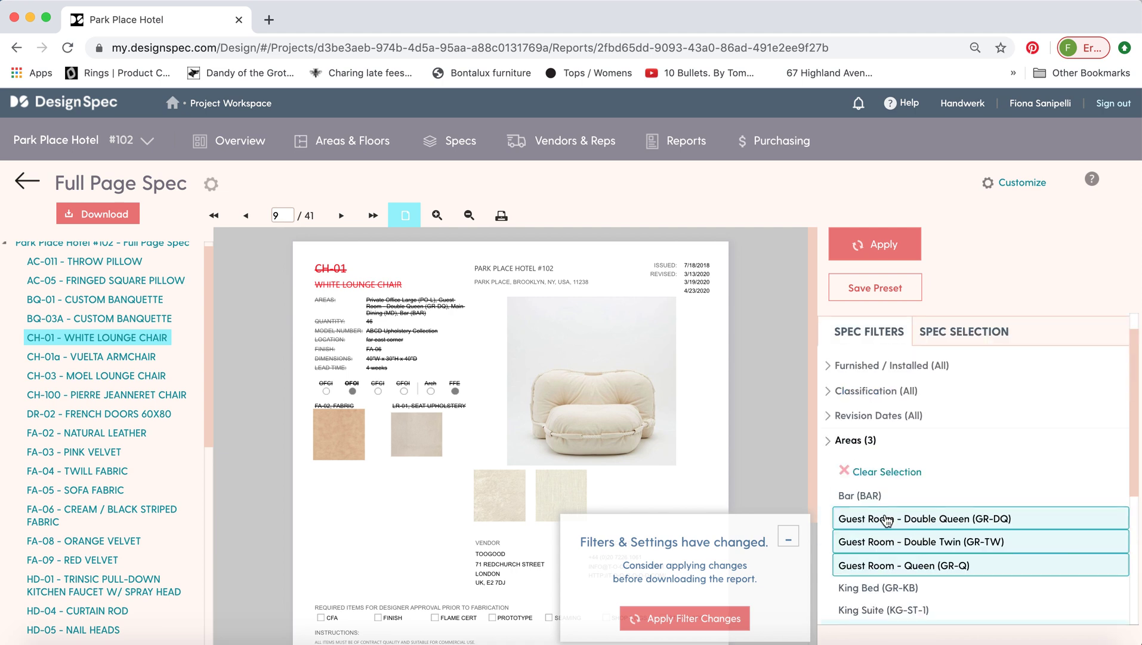
Step: Check OFOI and OFCI under Furnished / Installed and apply the filter changes
{"action": "left_click", "coordinate": [886, 370]}
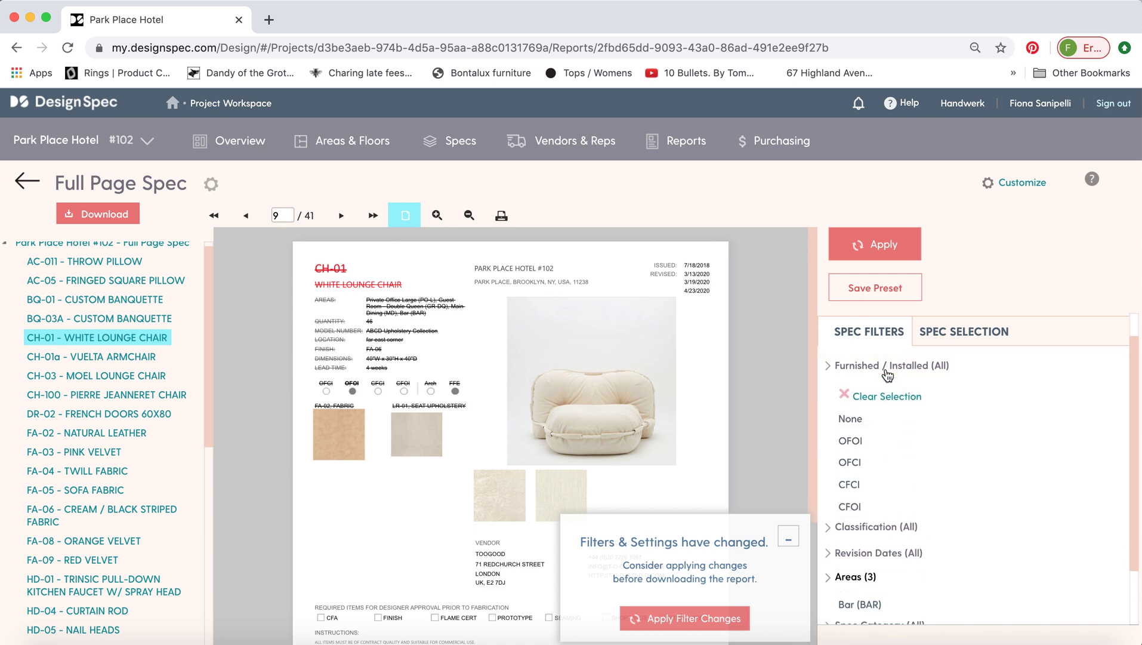
{"action": "left_click", "coordinate": [859, 444]}
{"action": "left_click", "coordinate": [861, 468]}
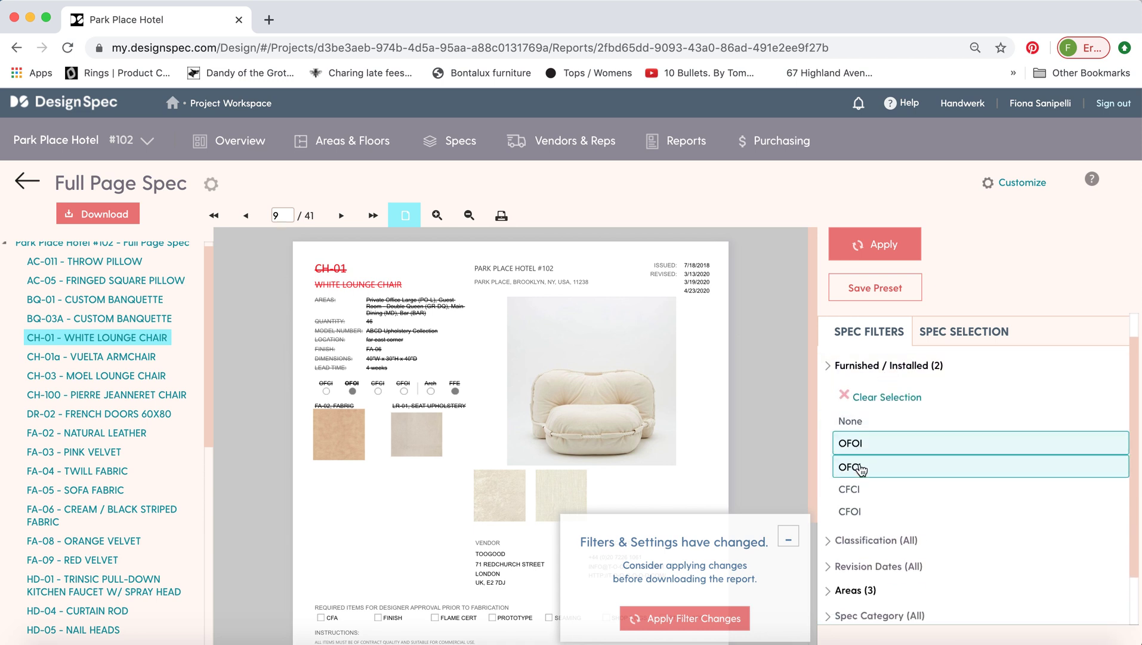
{"action": "left_click", "coordinate": [684, 618]}
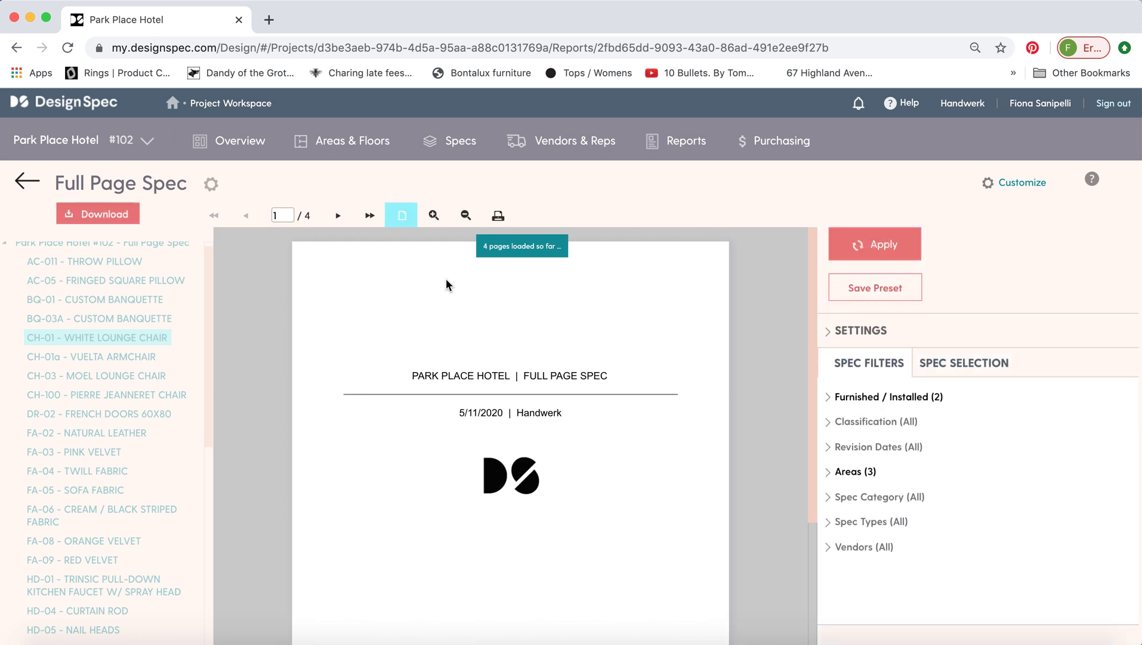
Step: Zoom the preview out and page through Contents, pillow and lounge chairs to Natural Leather
{"action": "left_click", "coordinate": [465, 217]}
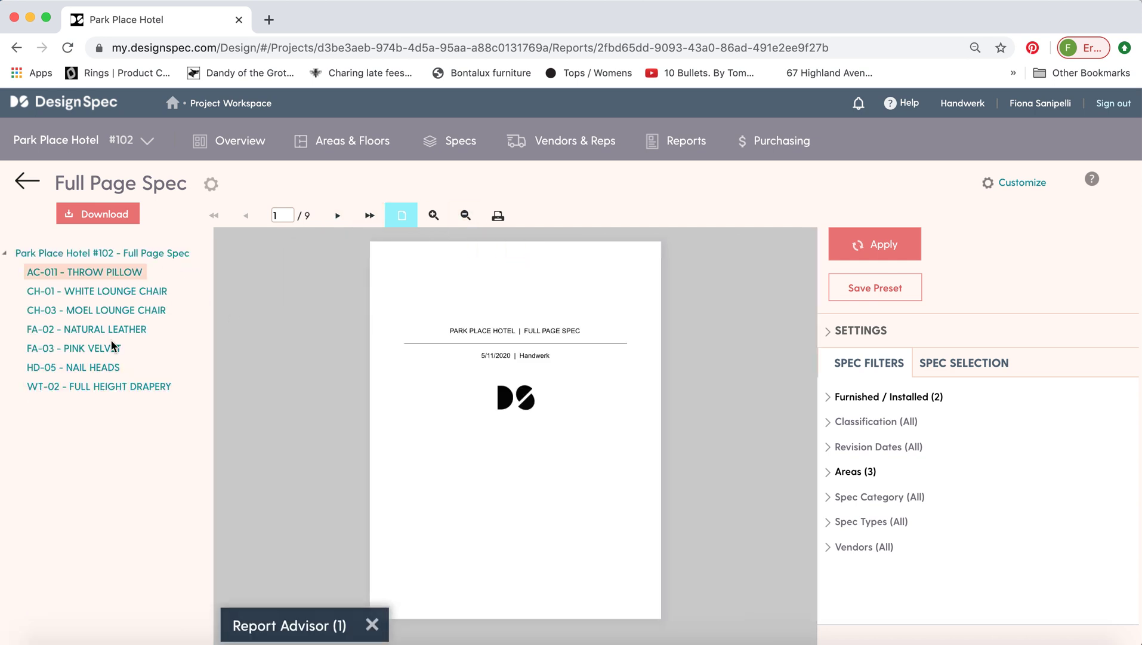
{"action": "left_click", "coordinate": [338, 215]}
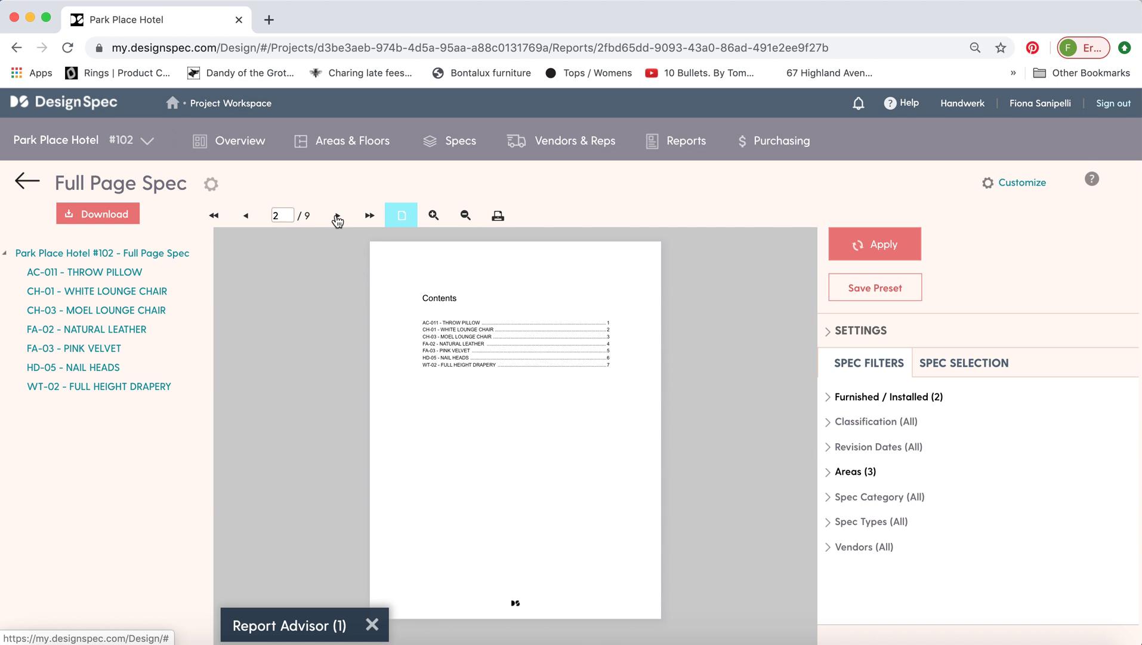
{"action": "left_click", "coordinate": [338, 216]}
{"action": "left_click", "coordinate": [337, 216]}
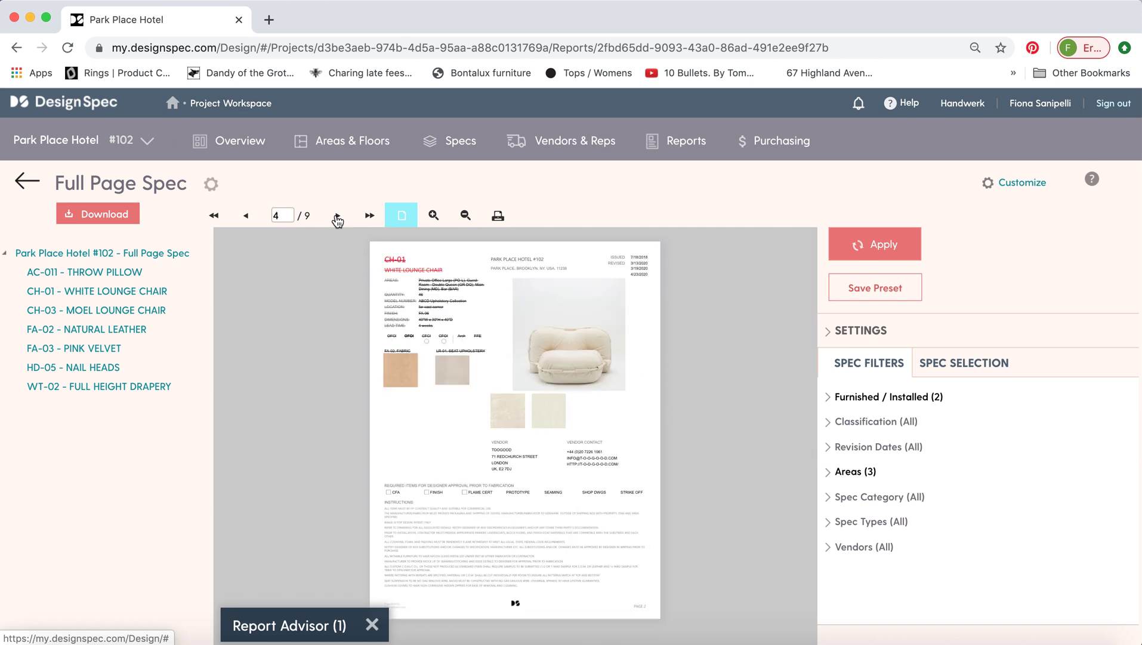
{"action": "left_click", "coordinate": [337, 215]}
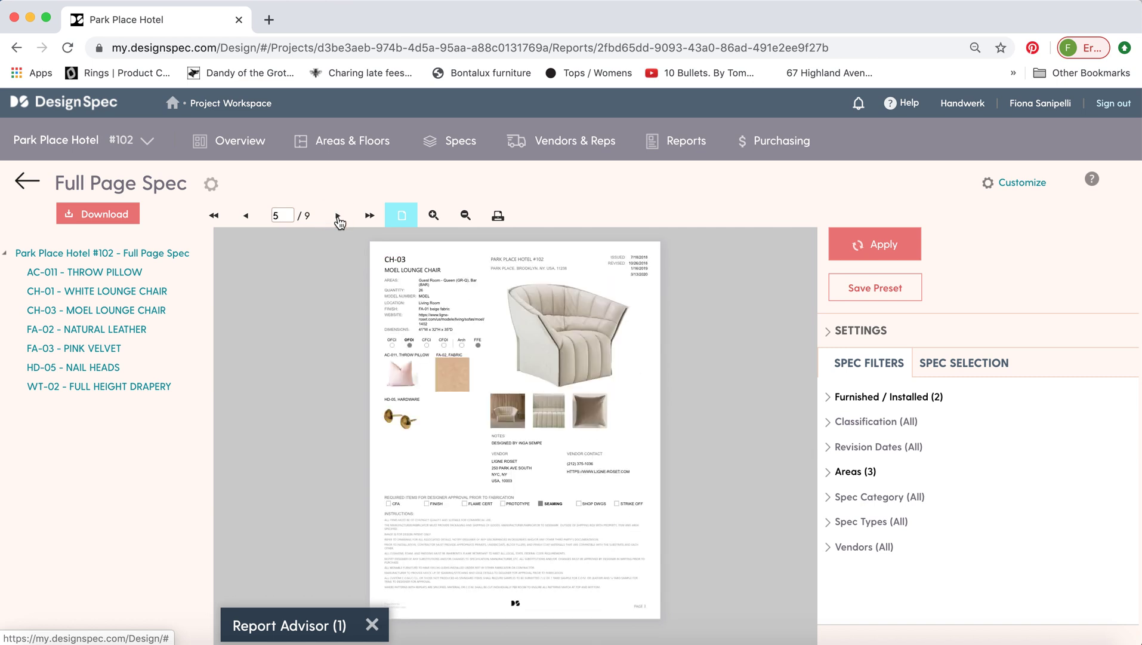
{"action": "left_click", "coordinate": [338, 217]}
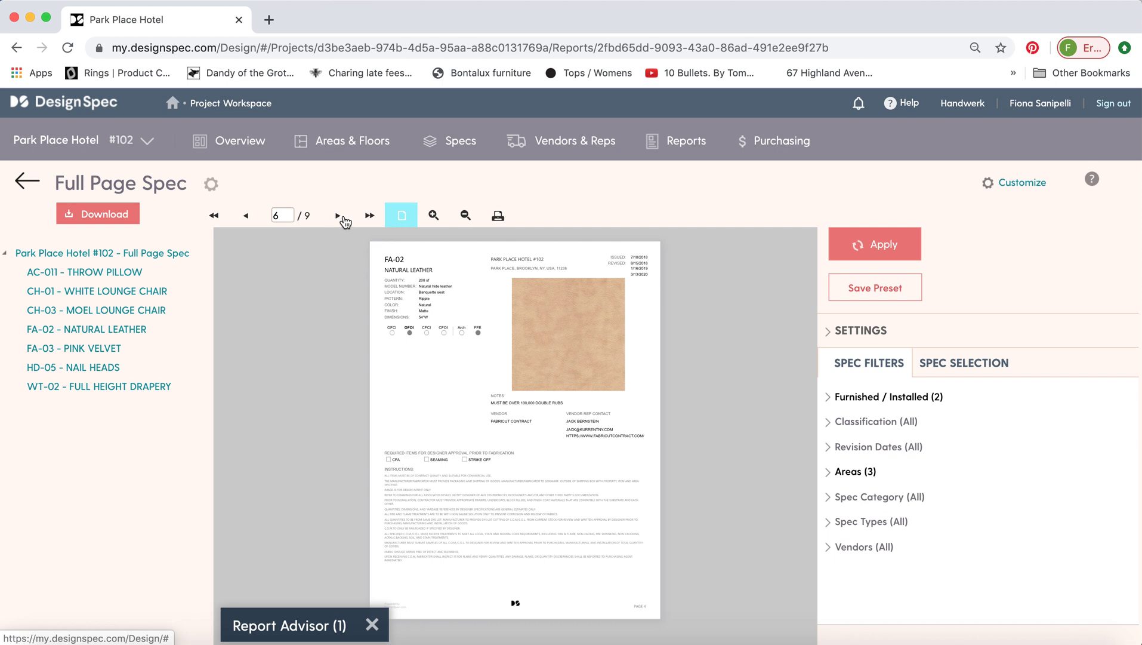
Step: Check the Download export formats, then go back to the Reports page
{"action": "left_click", "coordinate": [99, 215]}
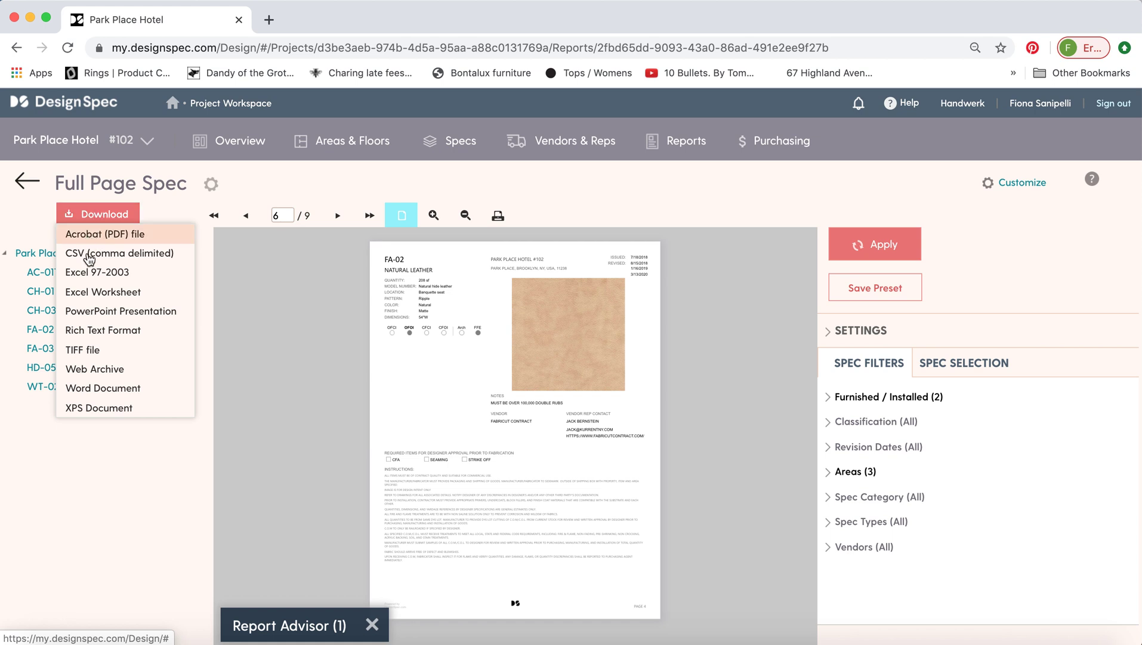
{"action": "left_click", "coordinate": [101, 291]}
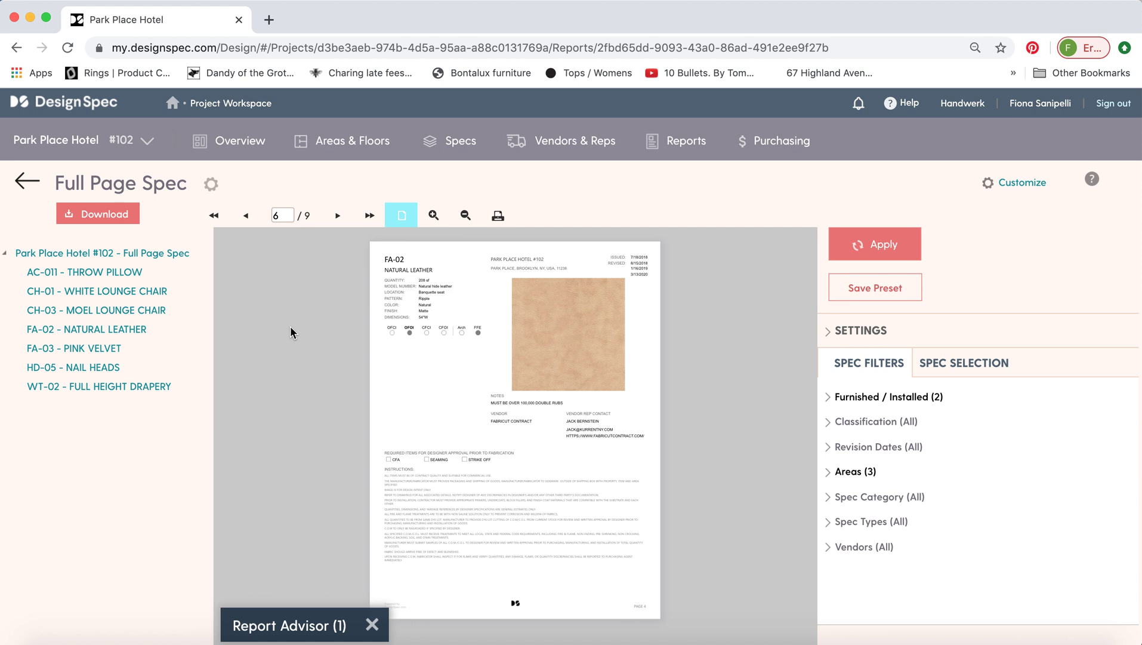
{"action": "left_click", "coordinate": [19, 182]}
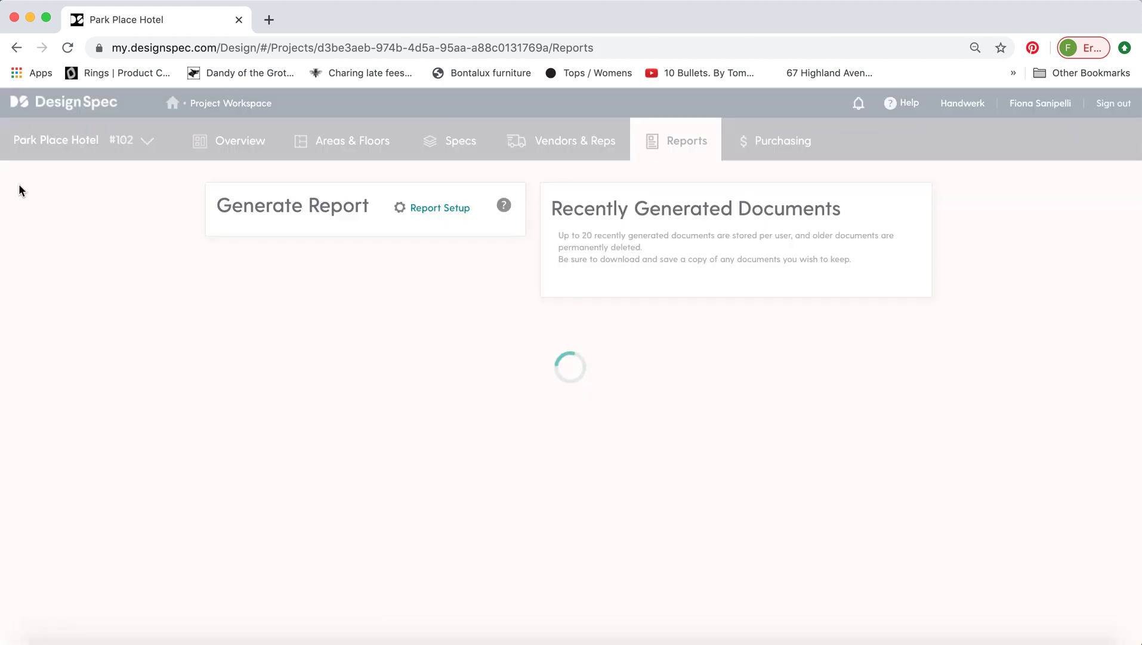
Step: Generate the full six-page Spec Index report for Park Place Hotel
{"action": "mouse_move", "coordinate": [66, 349]}
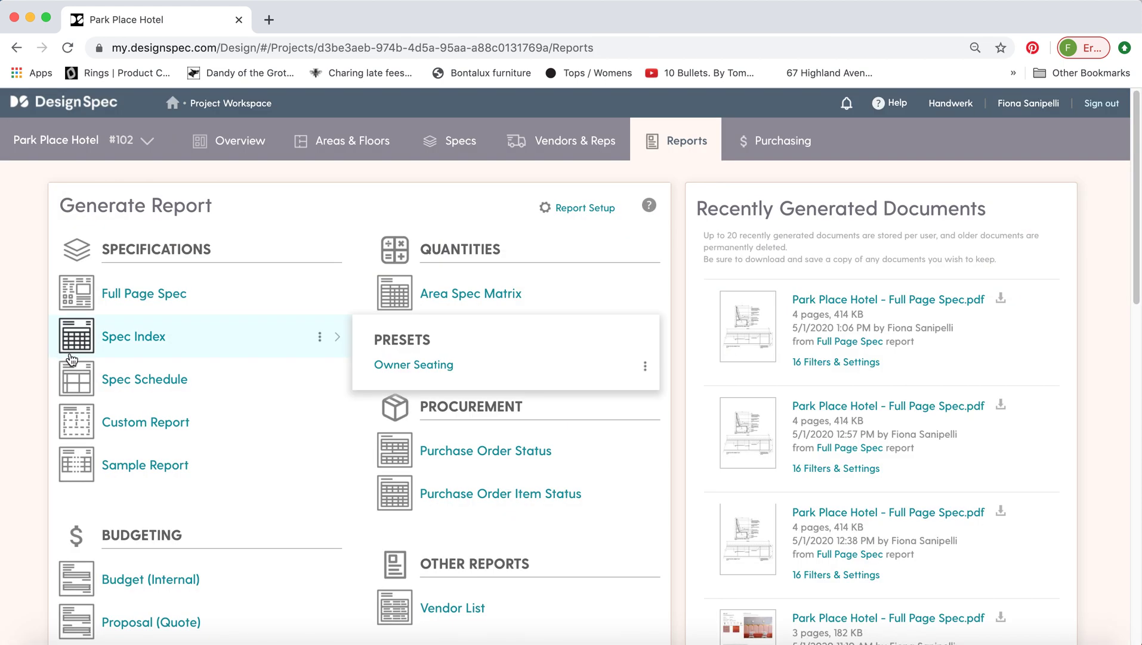
{"action": "left_click", "coordinate": [124, 338]}
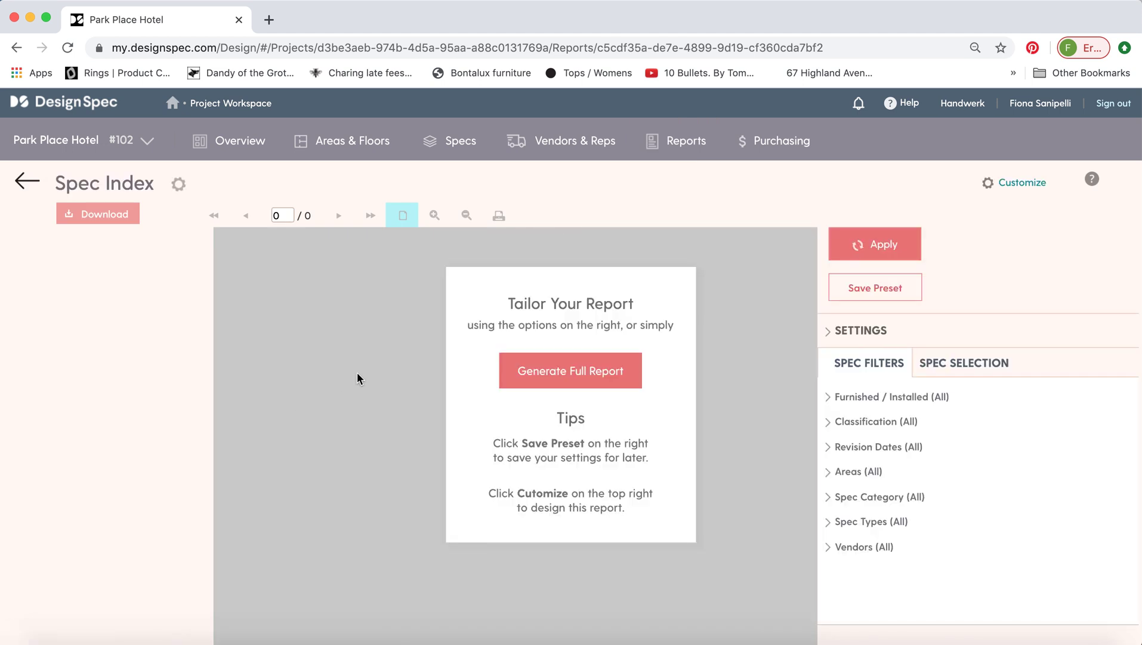
{"action": "left_click", "coordinate": [542, 381]}
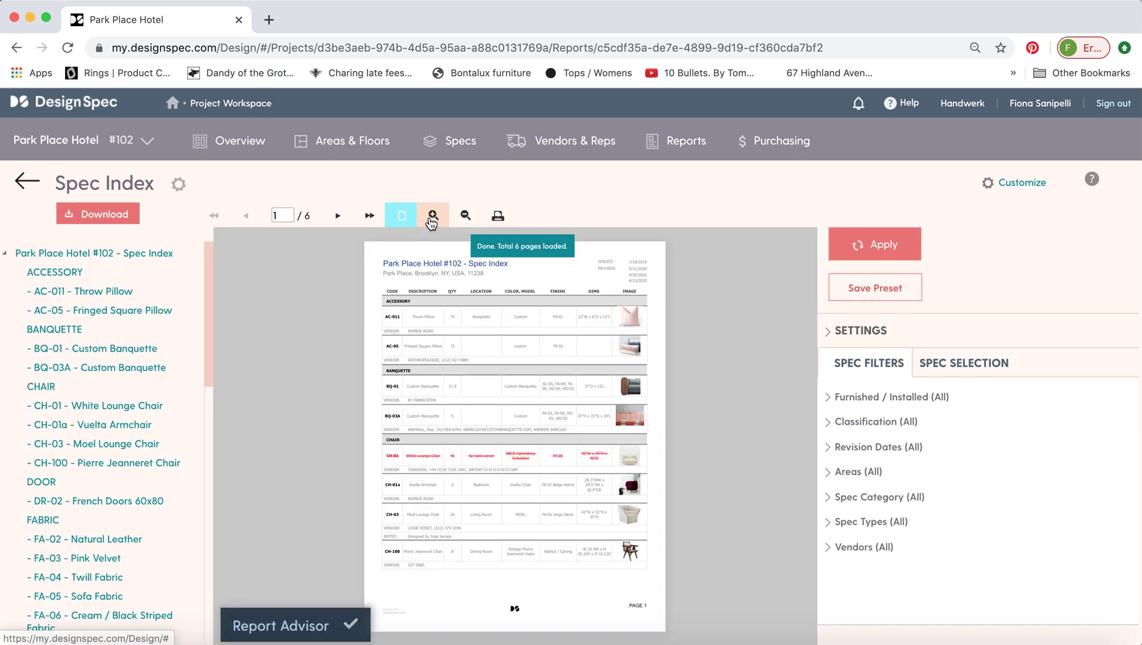
Step: Enlarge the first page of the Spec Index preview and look over its title and contents
{"action": "left_click", "coordinate": [432, 216]}
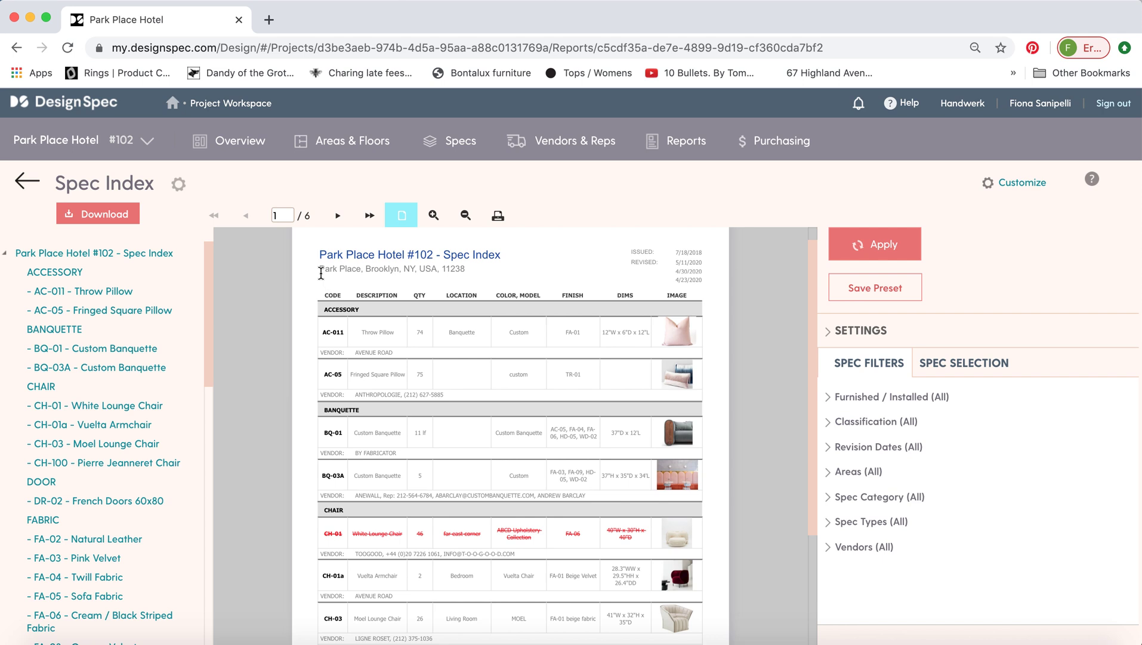
{"action": "left_click_drag", "start_coordinate": [321, 256], "coordinate": [465, 271]}
{"action": "left_click", "coordinate": [464, 271]}
{"action": "scroll", "coordinate": [308, 365], "scroll_direction": "down", "scroll_amount": 5}
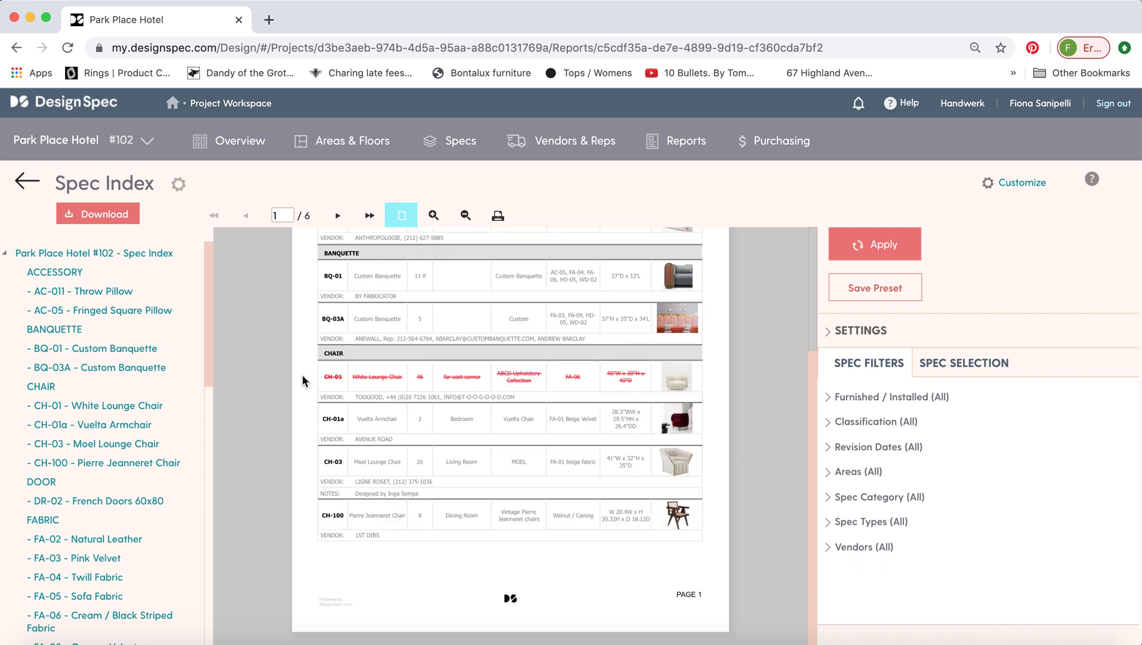
{"action": "scroll", "coordinate": [303, 373], "scroll_direction": "up", "scroll_amount": 1}
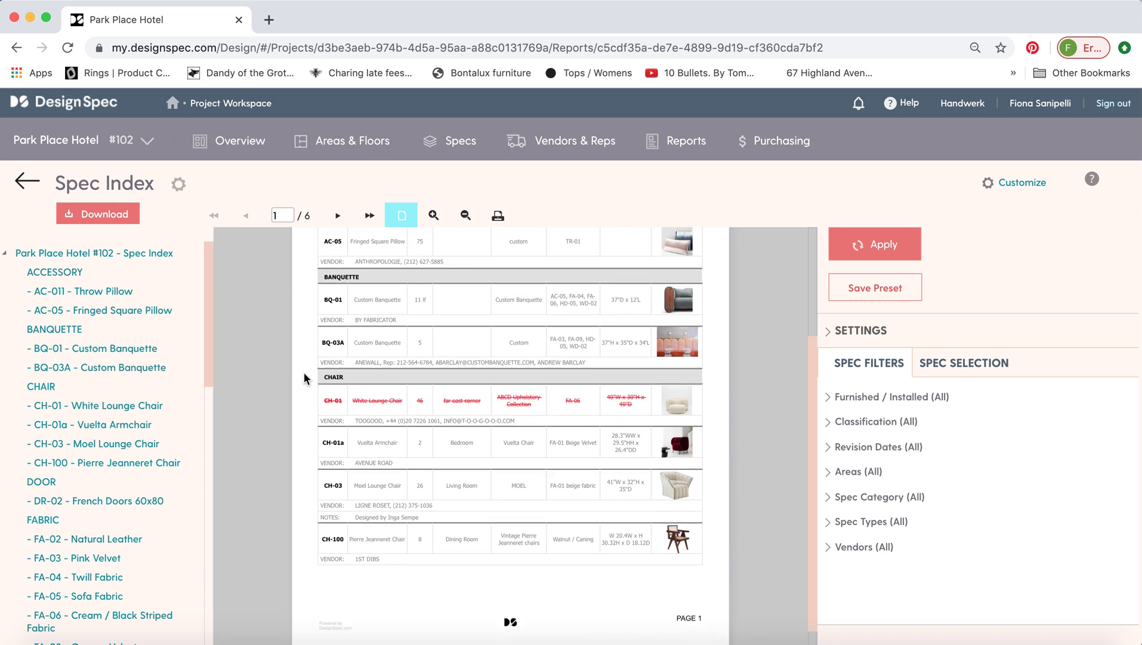
Step: Rename the report title to 'Spec Index FULL' in the report settings
{"action": "left_click", "coordinate": [865, 334]}
{"action": "scroll", "coordinate": [829, 415], "scroll_direction": "down", "scroll_amount": 5}
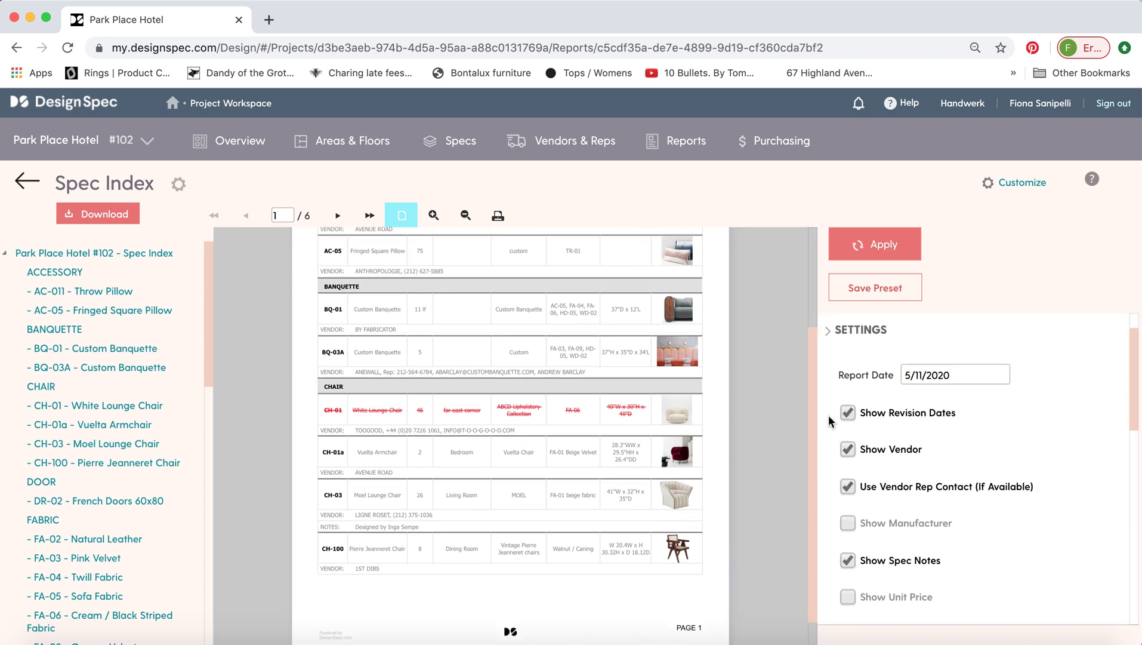
{"action": "scroll", "coordinate": [830, 418], "scroll_direction": "up", "scroll_amount": 5}
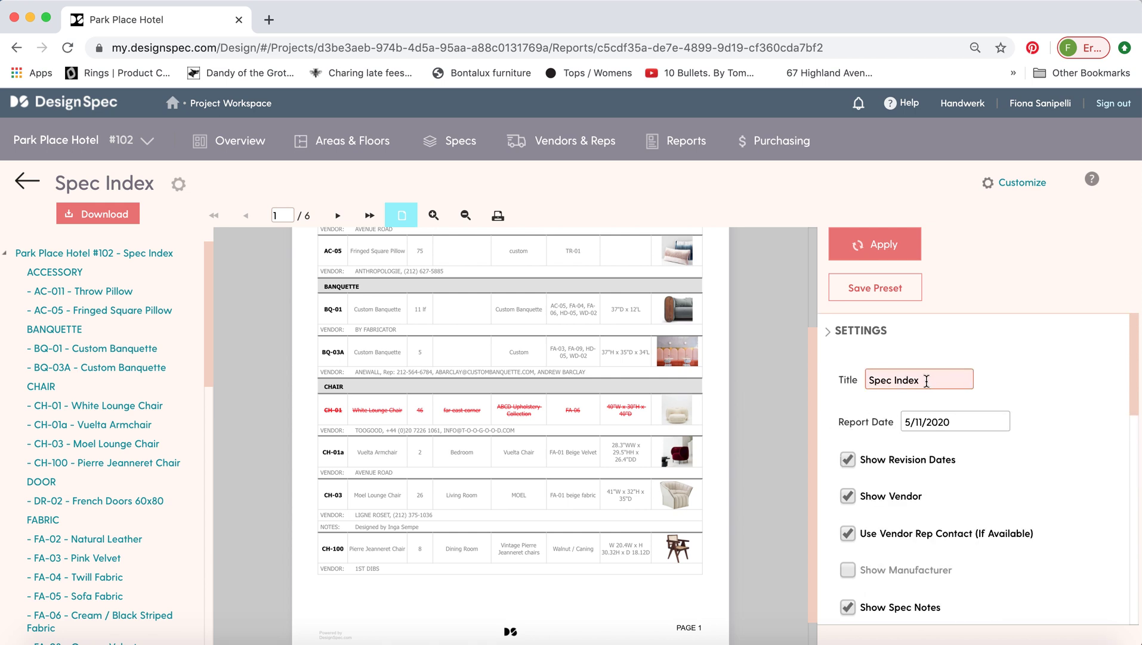
{"action": "left_click", "coordinate": [930, 379]}
{"action": "type", "text": "FULL"}
{"action": "left_click", "coordinate": [843, 447]}
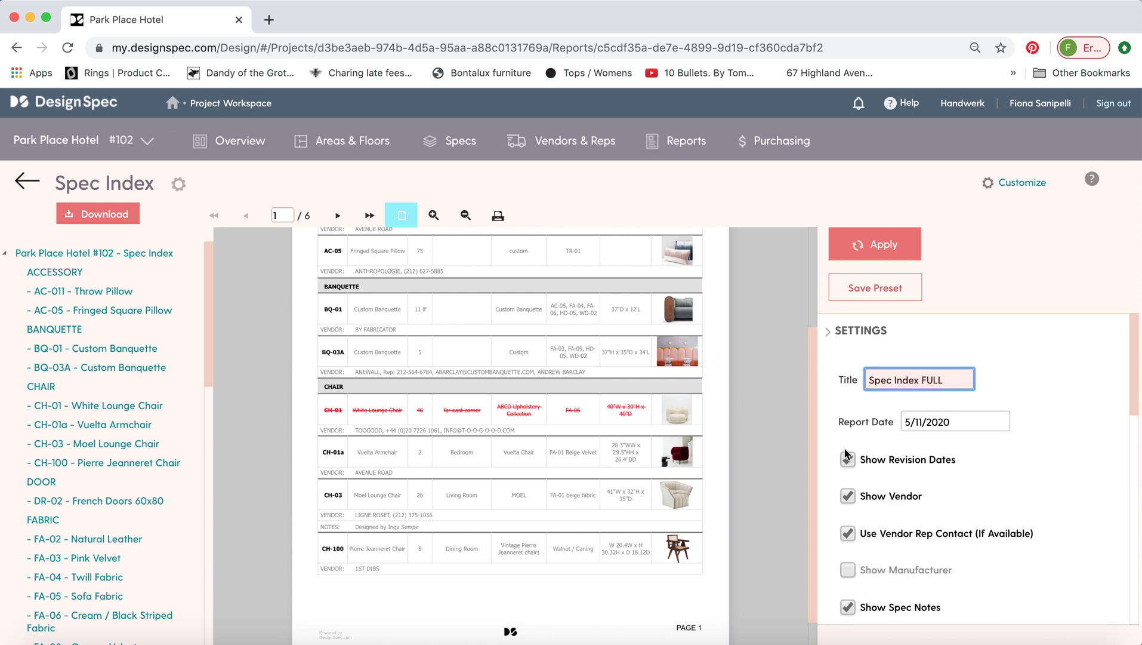
Step: Turn on Show Unit Price and Show Budget Totals for the report
{"action": "scroll", "coordinate": [828, 446], "scroll_direction": "down", "scroll_amount": 1}
{"action": "scroll", "coordinate": [828, 446], "scroll_direction": "down", "scroll_amount": 3}
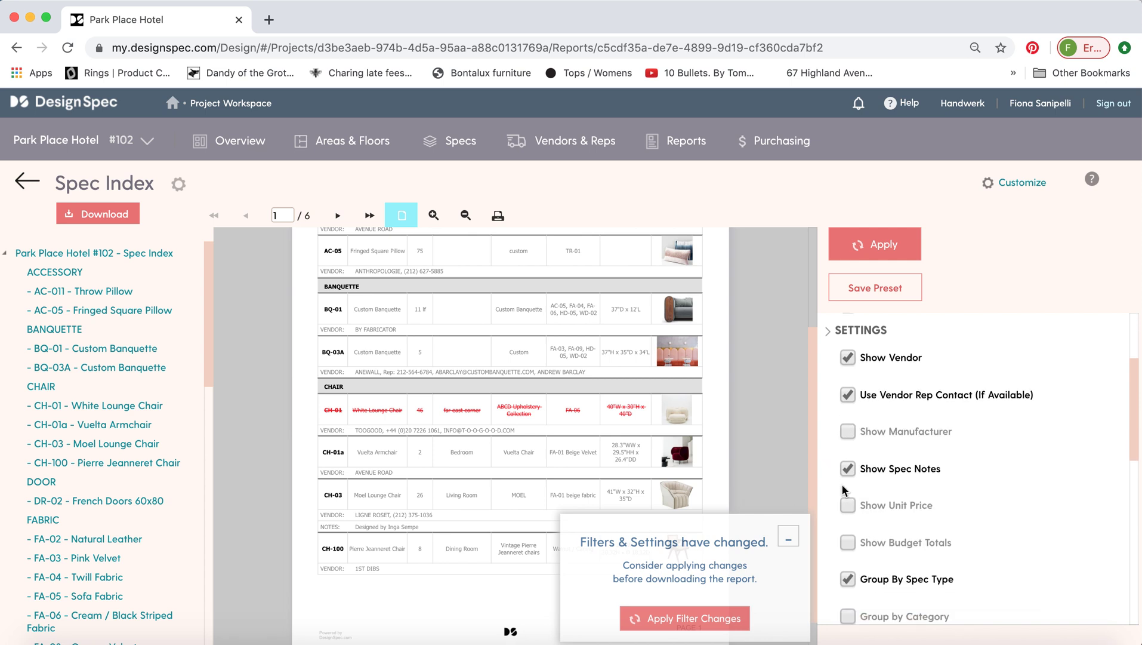
{"action": "left_click", "coordinate": [847, 503]}
{"action": "left_click", "coordinate": [847, 541]}
{"action": "scroll", "coordinate": [895, 510], "scroll_direction": "down", "scroll_amount": 4}
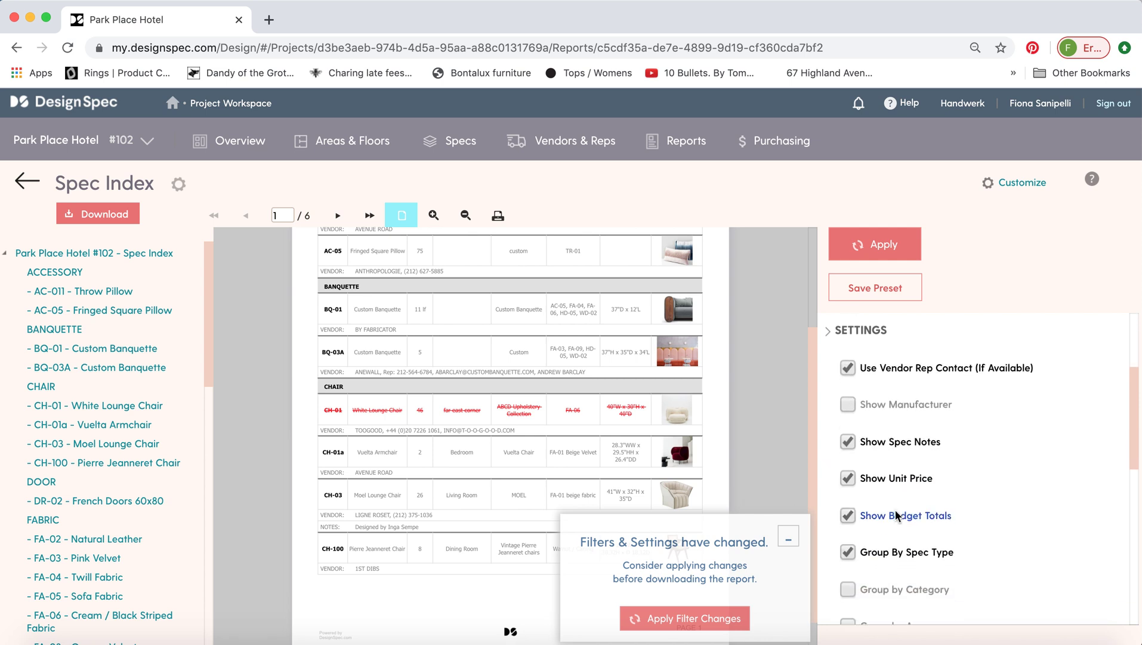
{"action": "scroll", "coordinate": [939, 503], "scroll_direction": "down", "scroll_amount": 1}
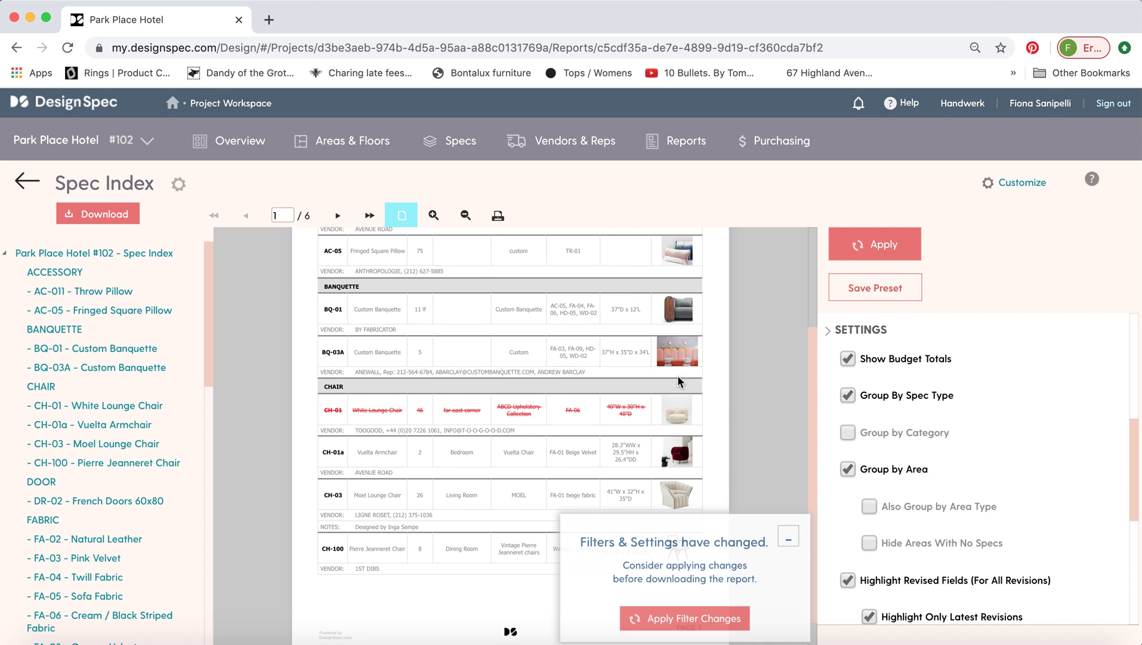
{"action": "scroll", "coordinate": [828, 499], "scroll_direction": "down", "scroll_amount": 8}
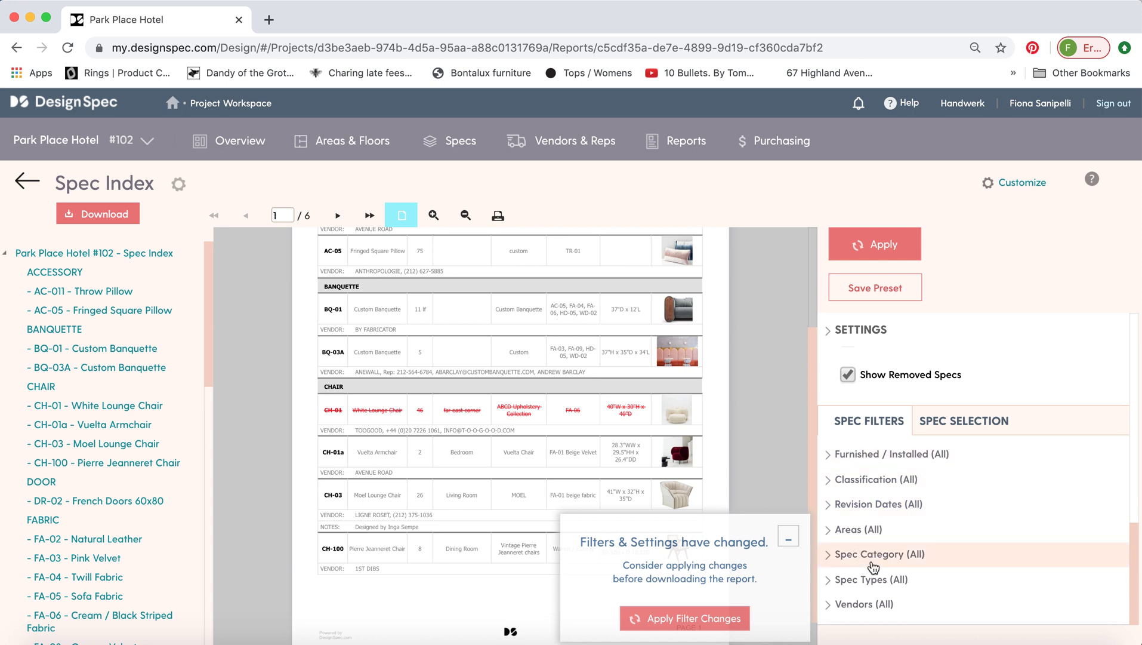
Step: Review the Vendors and Spec Types filters, then regenerate Spec Index FULL as 18 pages grouped by area
{"action": "left_click", "coordinate": [869, 604]}
{"action": "scroll", "coordinate": [902, 537], "scroll_direction": "down", "scroll_amount": 3}
{"action": "scroll", "coordinate": [908, 537], "scroll_direction": "down", "scroll_amount": 3}
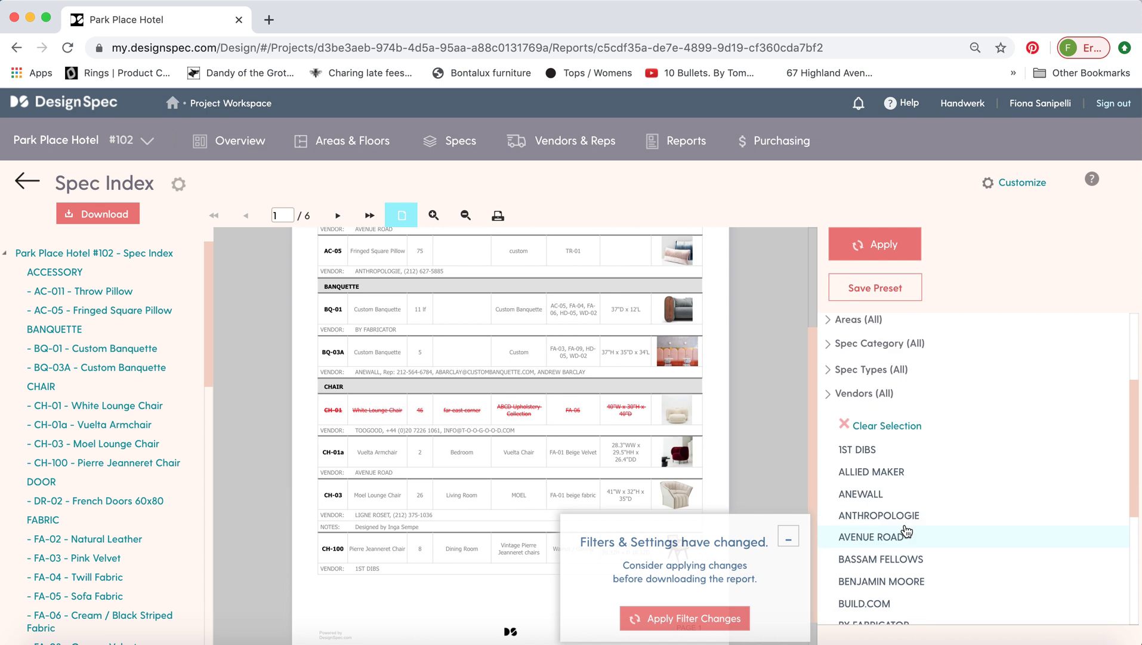
{"action": "scroll", "coordinate": [882, 574], "scroll_direction": "up", "scroll_amount": 4}
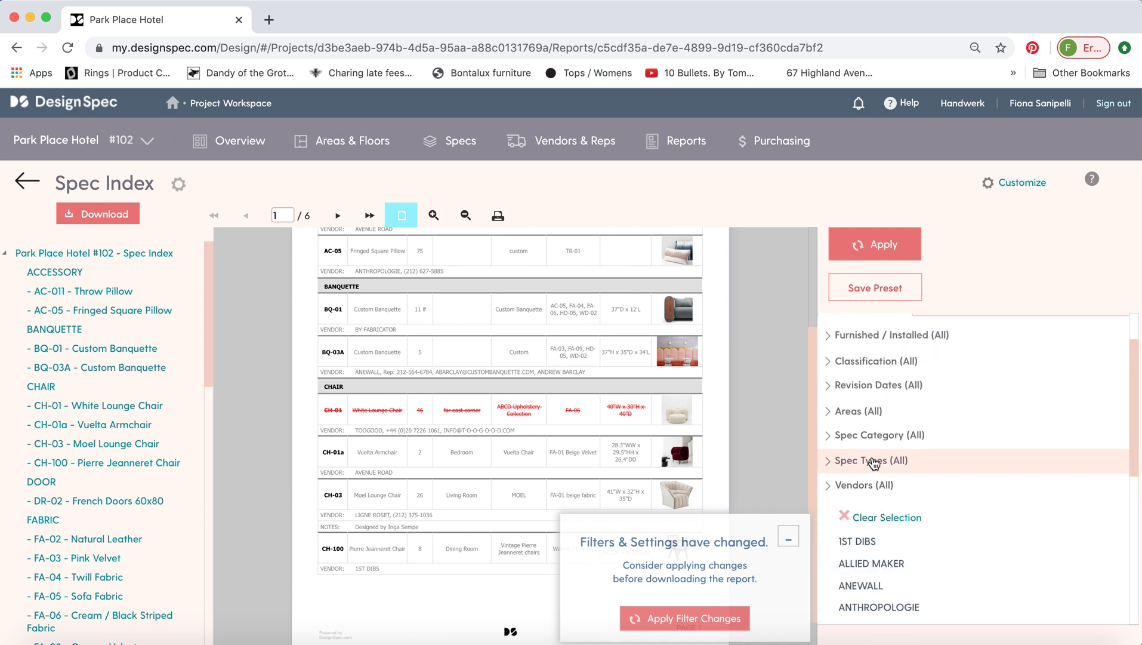
{"action": "left_click", "coordinate": [875, 460]}
{"action": "scroll", "coordinate": [883, 514], "scroll_direction": "down", "scroll_amount": 4}
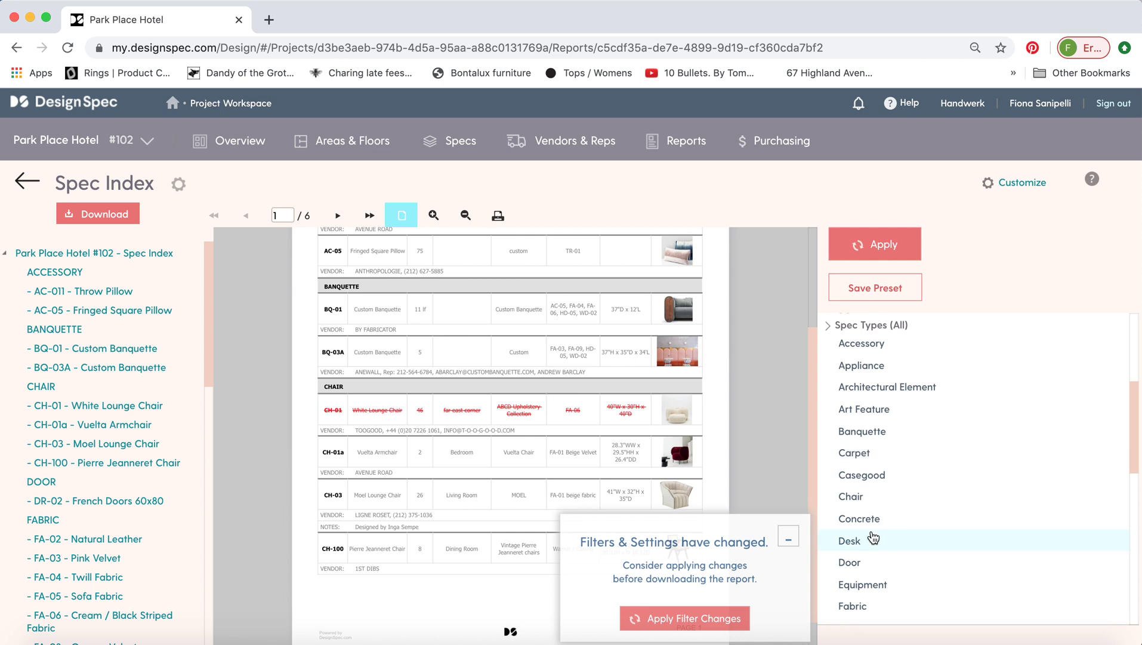
{"action": "left_click", "coordinate": [678, 619]}
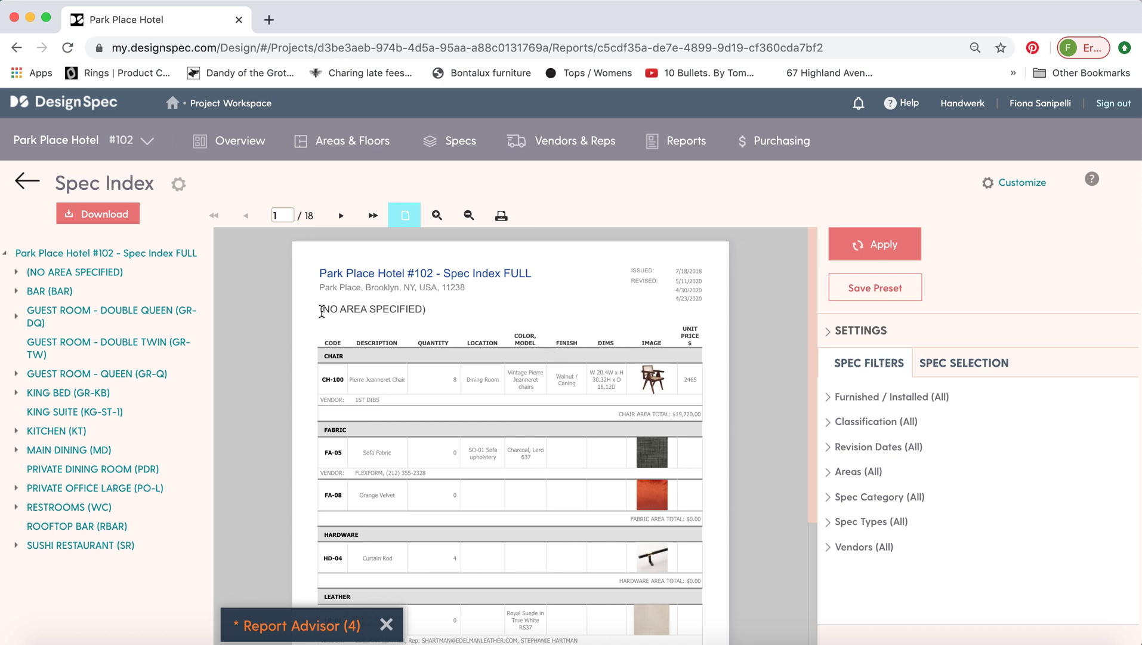
Step: Page through the Spec Index FULL preview to page 4, where the BAR area's Fabric specs begin
{"action": "left_click_drag", "start_coordinate": [321, 308], "coordinate": [423, 312]}
{"action": "left_click", "coordinate": [340, 216]}
{"action": "left_click", "coordinate": [340, 216]}
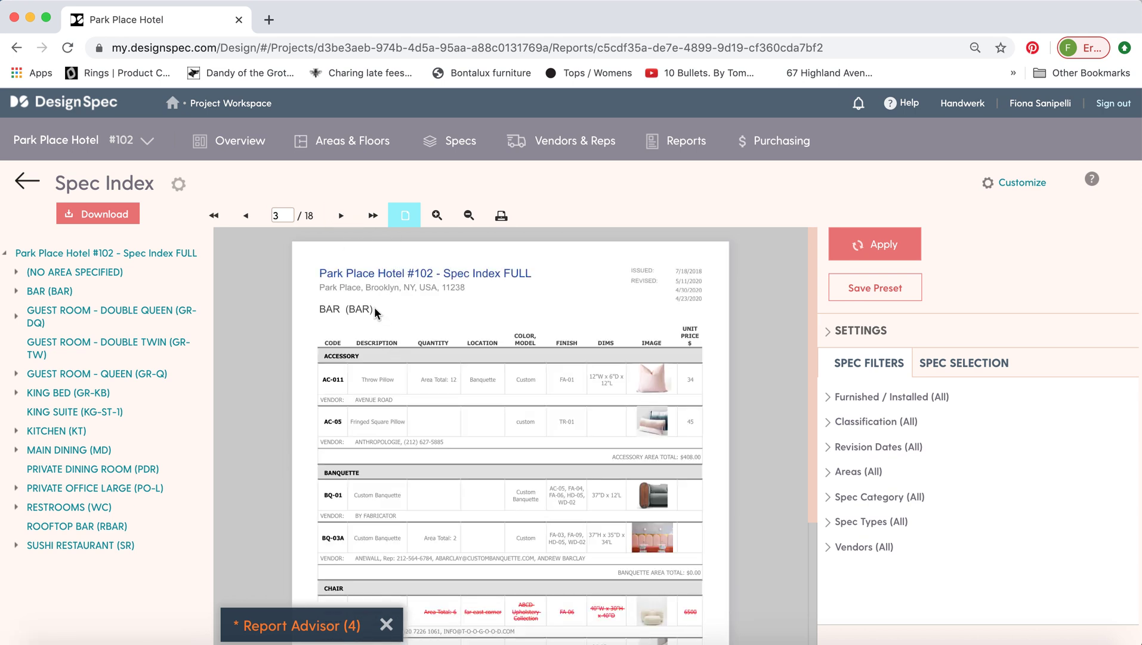
{"action": "scroll", "coordinate": [422, 449], "scroll_direction": "down", "scroll_amount": 3}
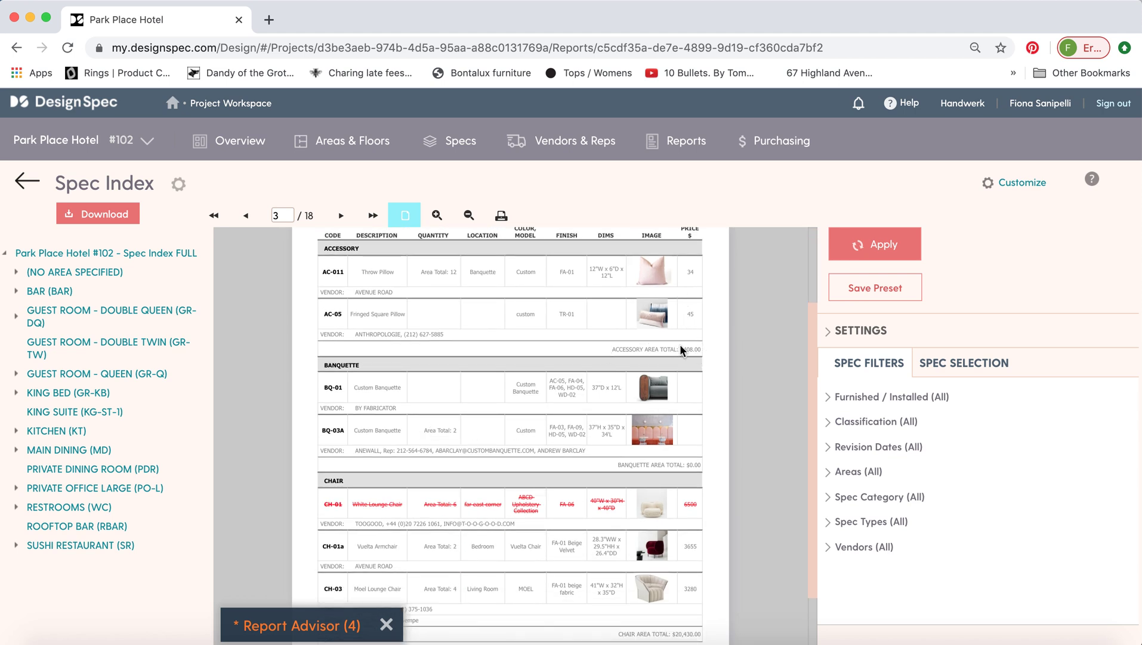
{"action": "scroll", "coordinate": [669, 418], "scroll_direction": "down", "scroll_amount": 1}
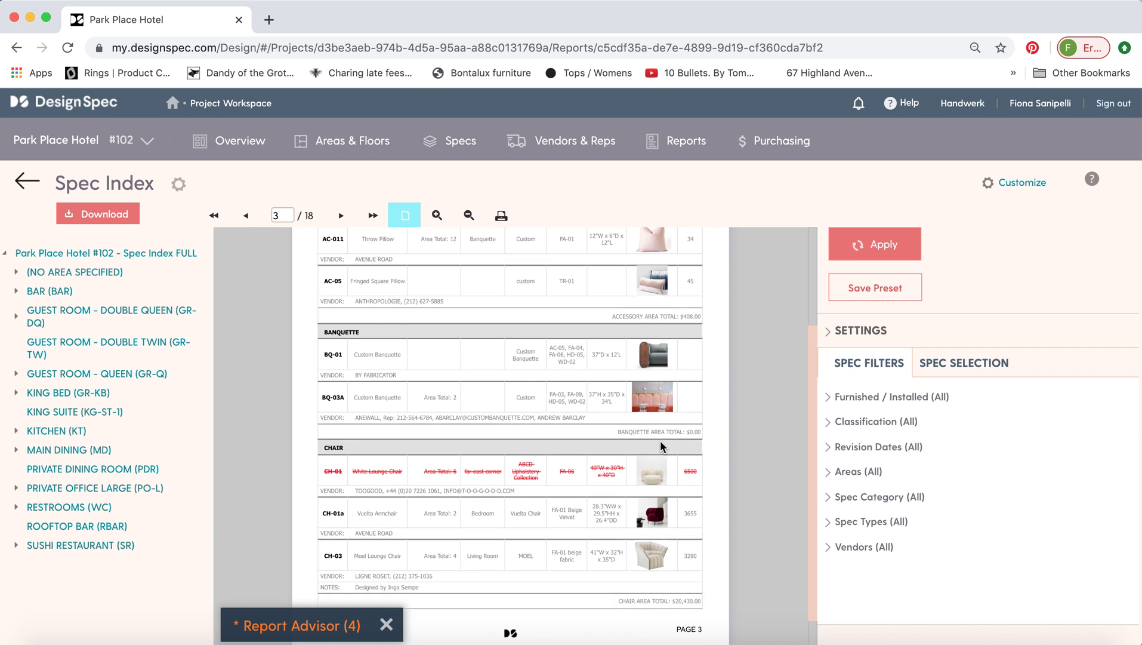
{"action": "left_click", "coordinate": [341, 215]}
{"action": "scroll", "coordinate": [310, 406], "scroll_direction": "down", "scroll_amount": 1}
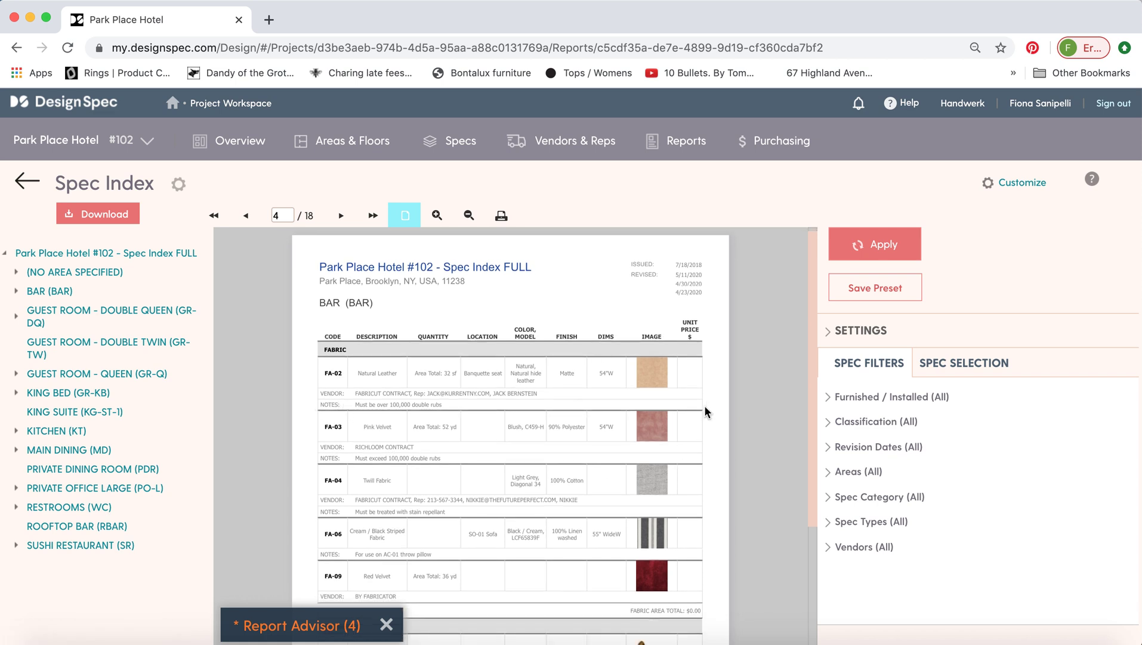
Step: Select only the BQ-01 and BQ-03A Custom Banquette specs and regenerate the report as 3 pages
{"action": "left_click", "coordinate": [974, 363]}
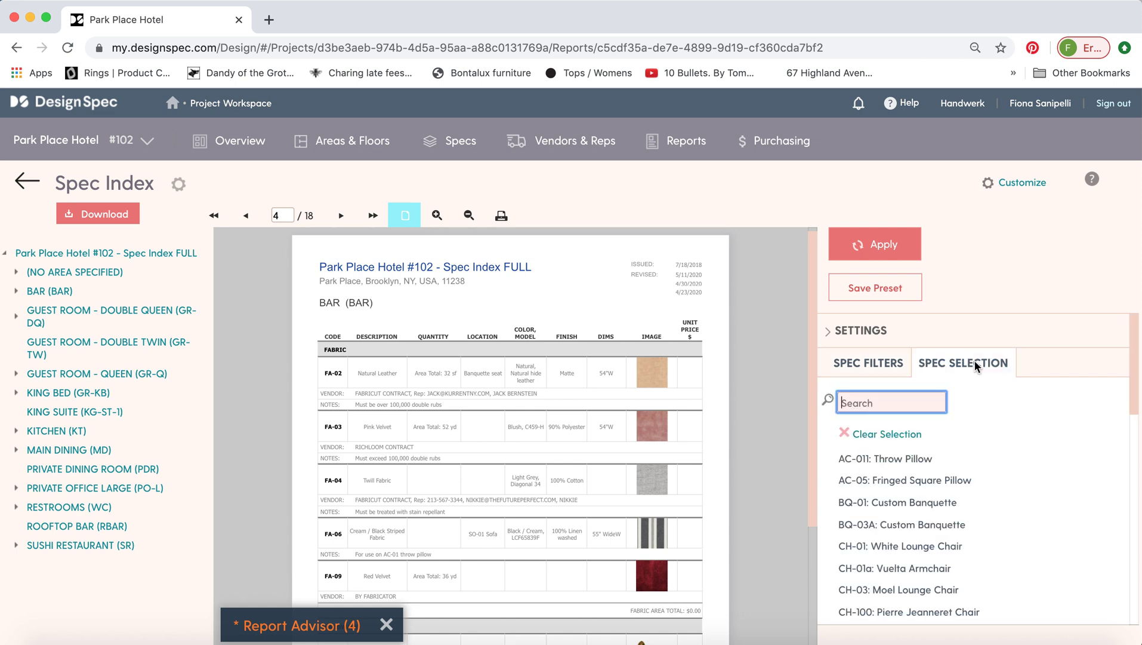
{"action": "scroll", "coordinate": [980, 443], "scroll_direction": "down", "scroll_amount": 1}
{"action": "scroll", "coordinate": [974, 465], "scroll_direction": "down", "scroll_amount": 1}
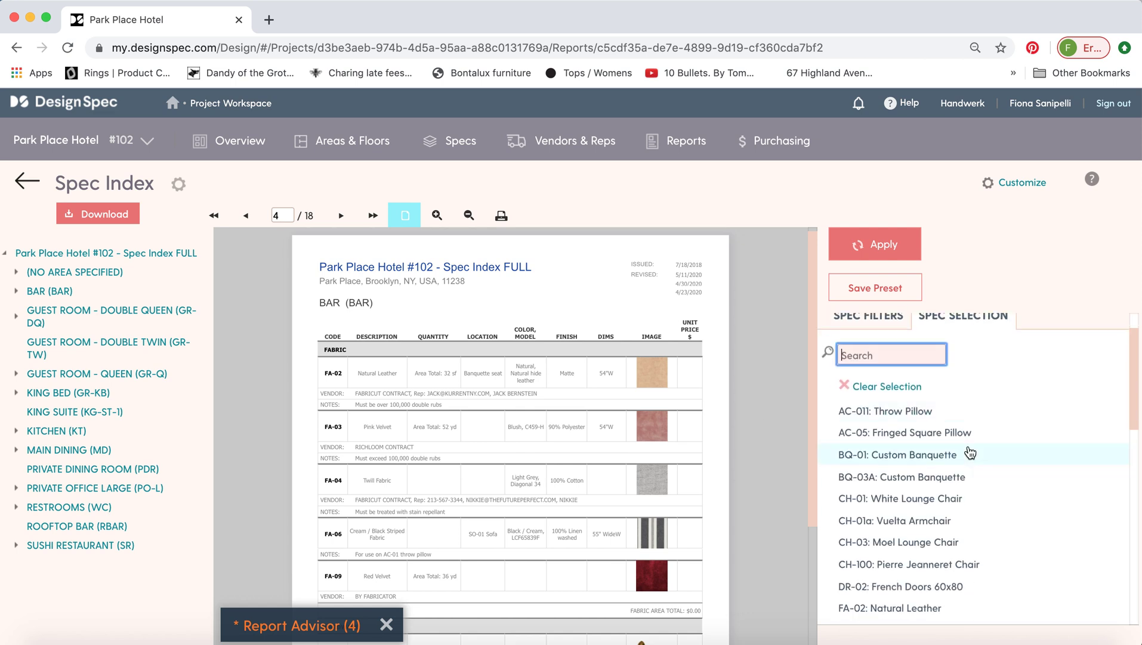
{"action": "left_click", "coordinate": [902, 455]}
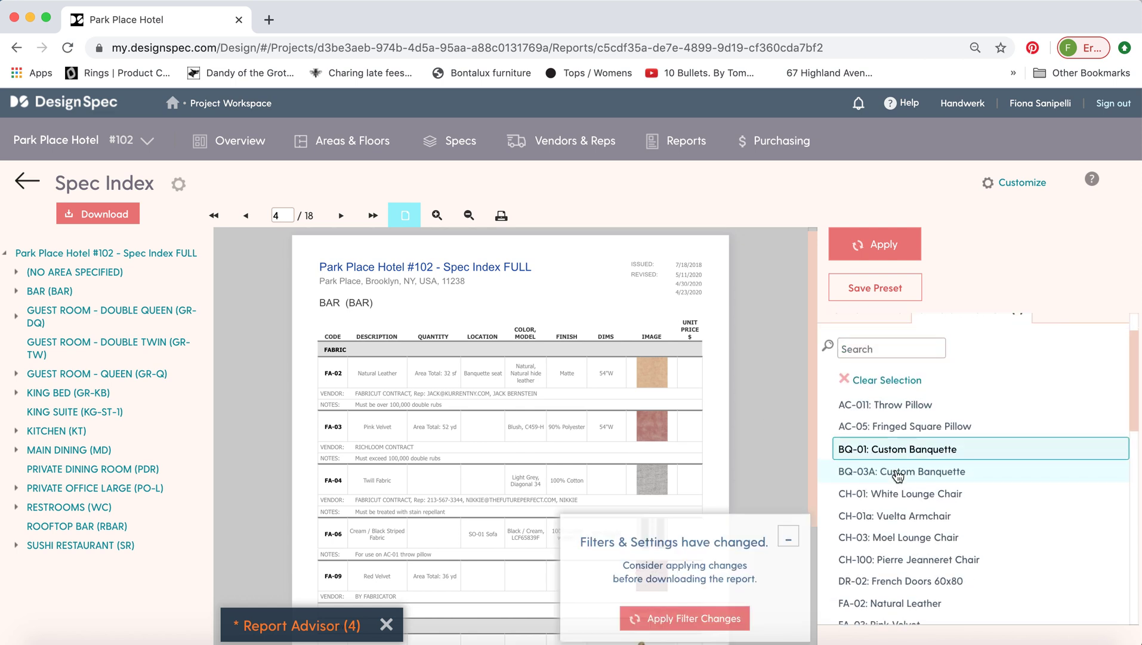
{"action": "left_click", "coordinate": [895, 471]}
{"action": "left_click", "coordinate": [709, 626]}
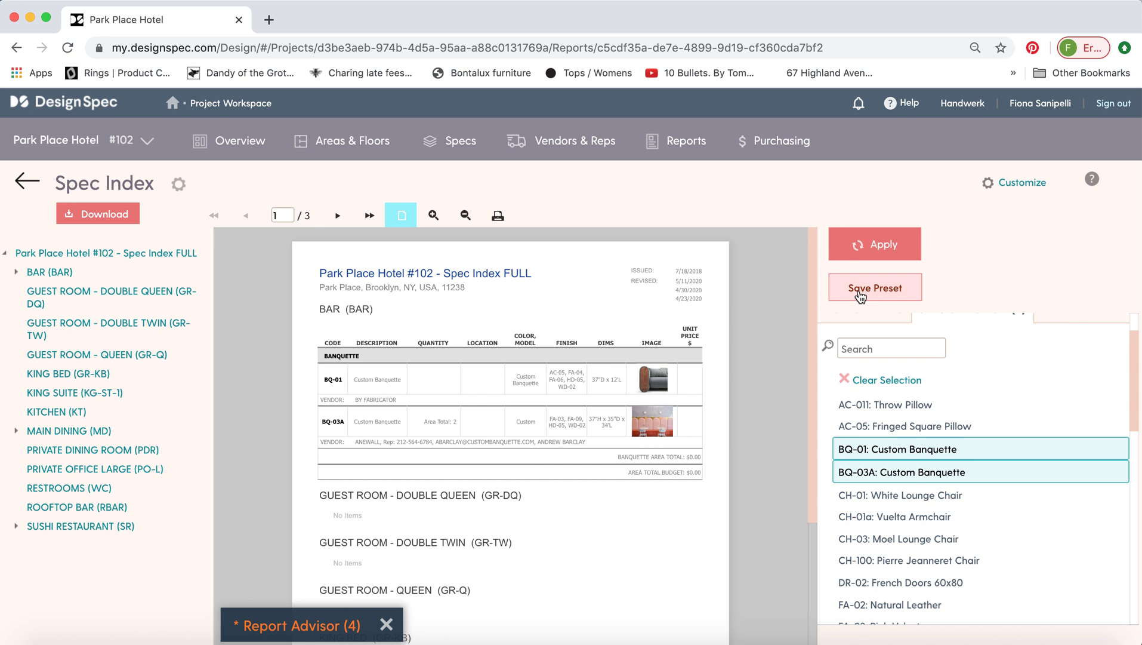
Step: Generate the full 20-page Spec Schedule report from the reports list
{"action": "left_click", "coordinate": [27, 184]}
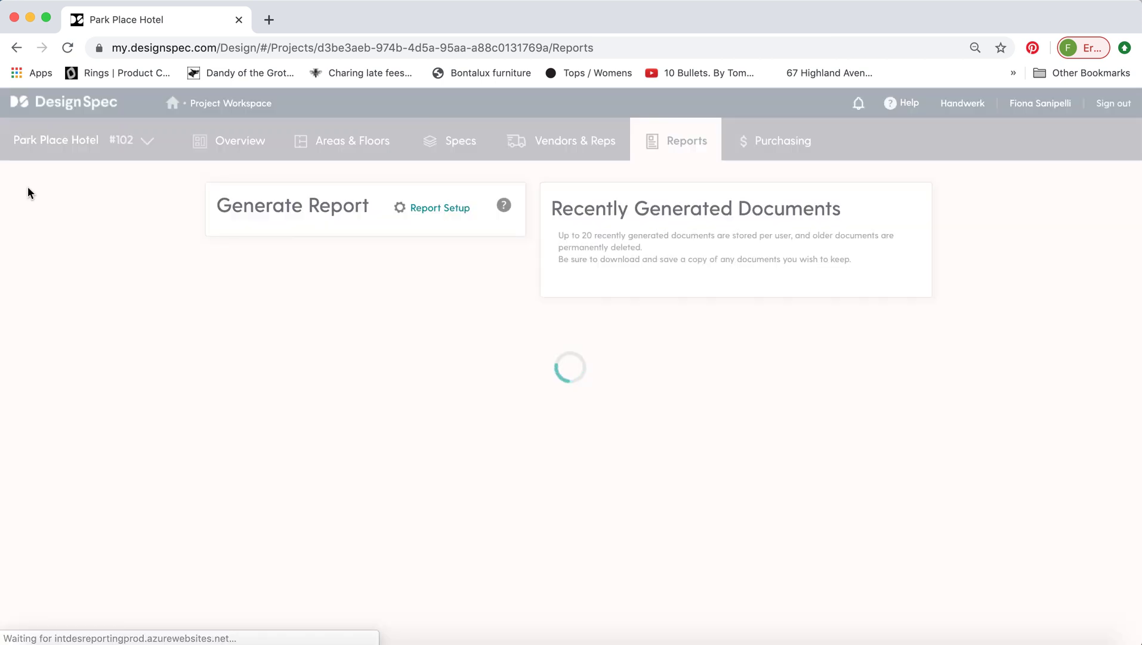
{"action": "mouse_move", "coordinate": [158, 336]}
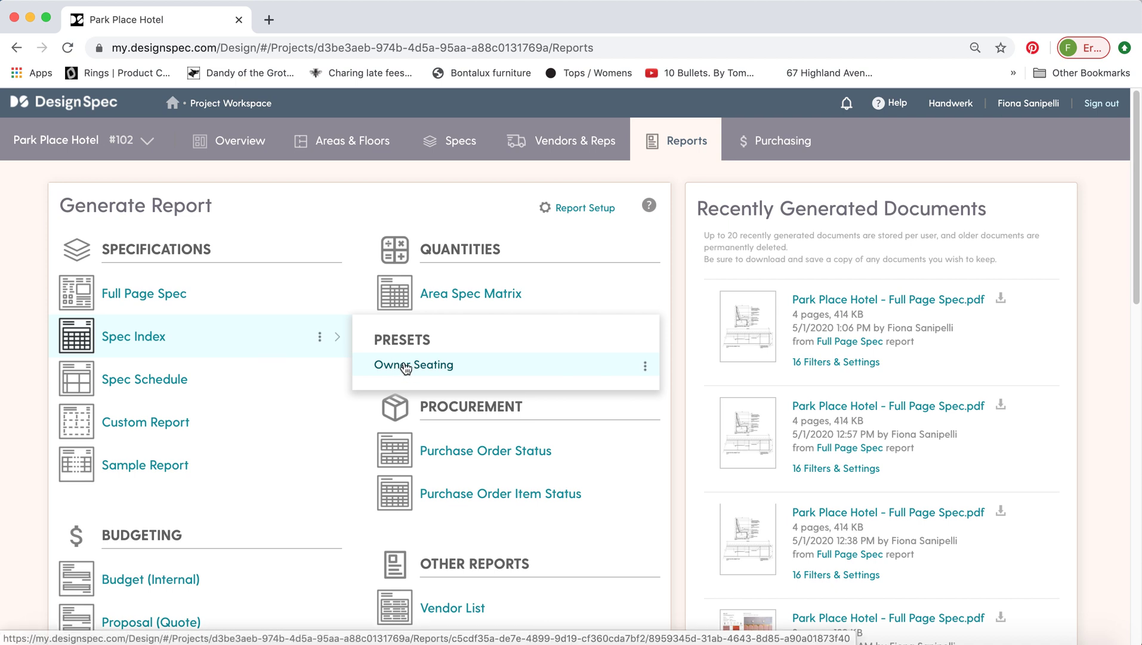
{"action": "left_click", "coordinate": [121, 382]}
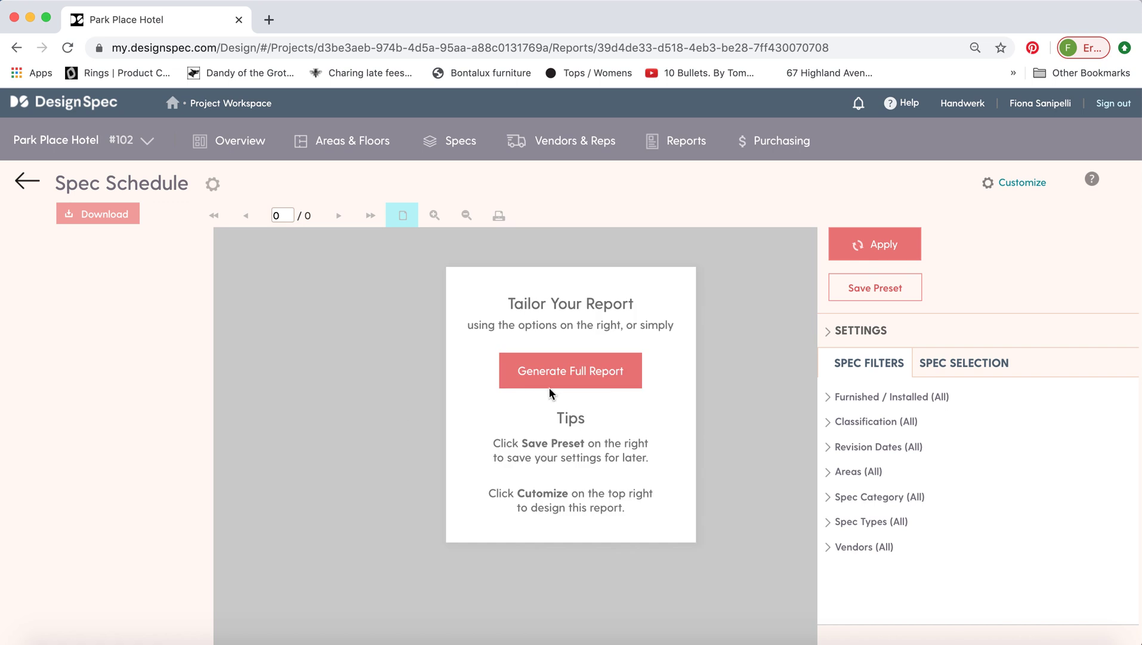
{"action": "left_click", "coordinate": [551, 385]}
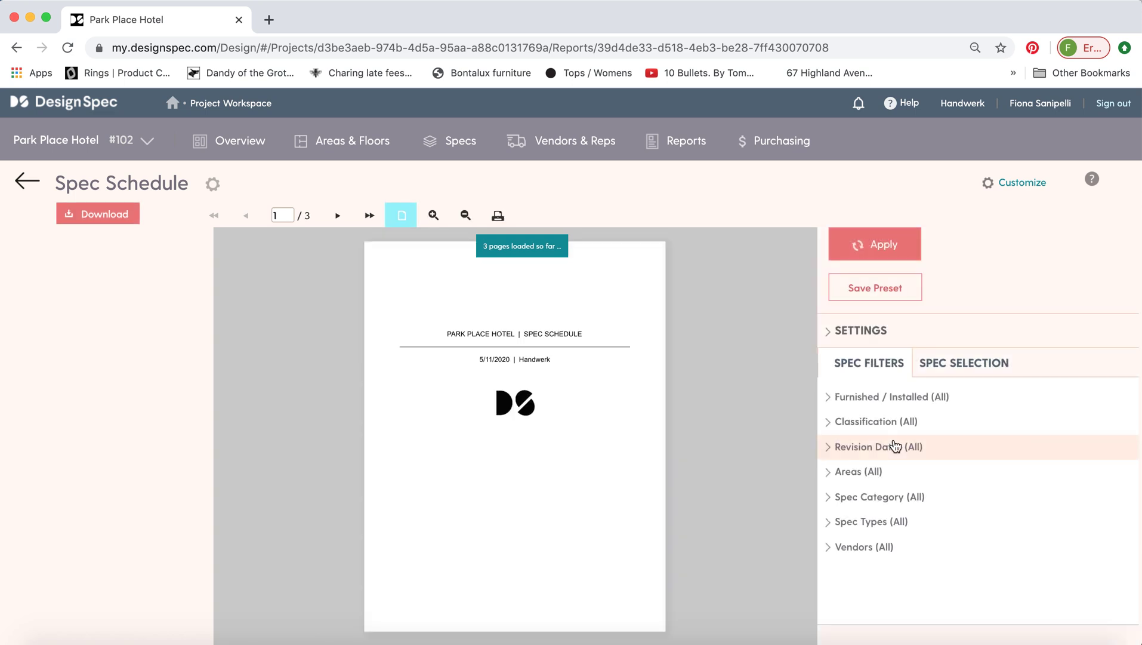
Step: Jump to the FA-03 Pink Velvet spec page in the schedule and view it enlarged
{"action": "left_click", "coordinate": [338, 217]}
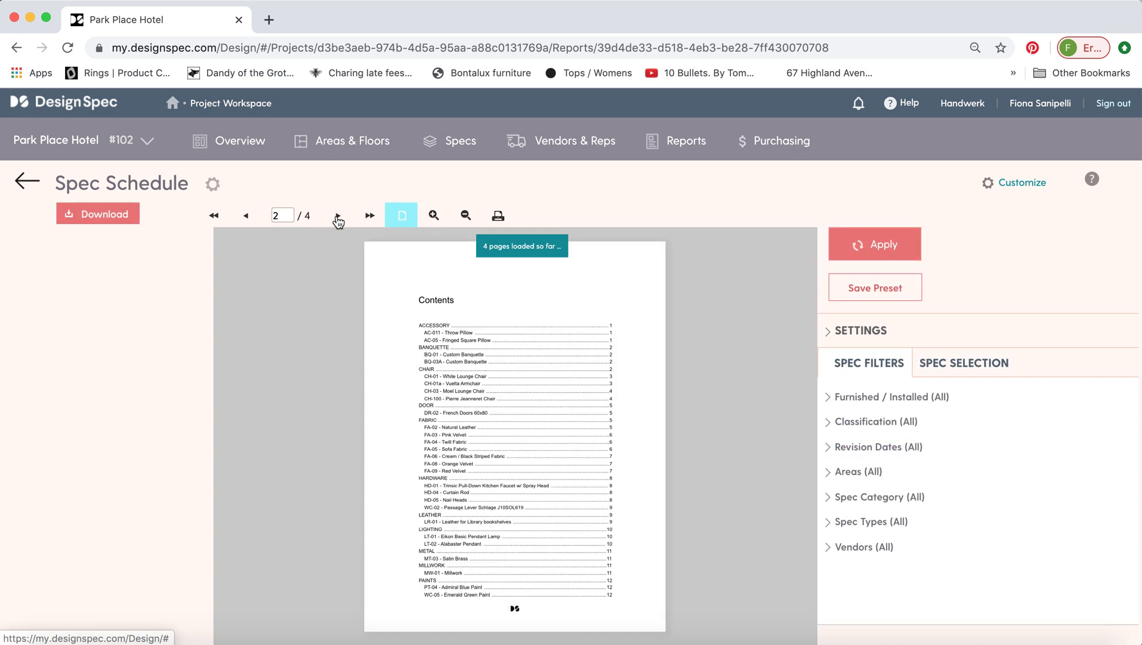
{"action": "left_click", "coordinate": [338, 218]}
{"action": "left_click", "coordinate": [339, 217]}
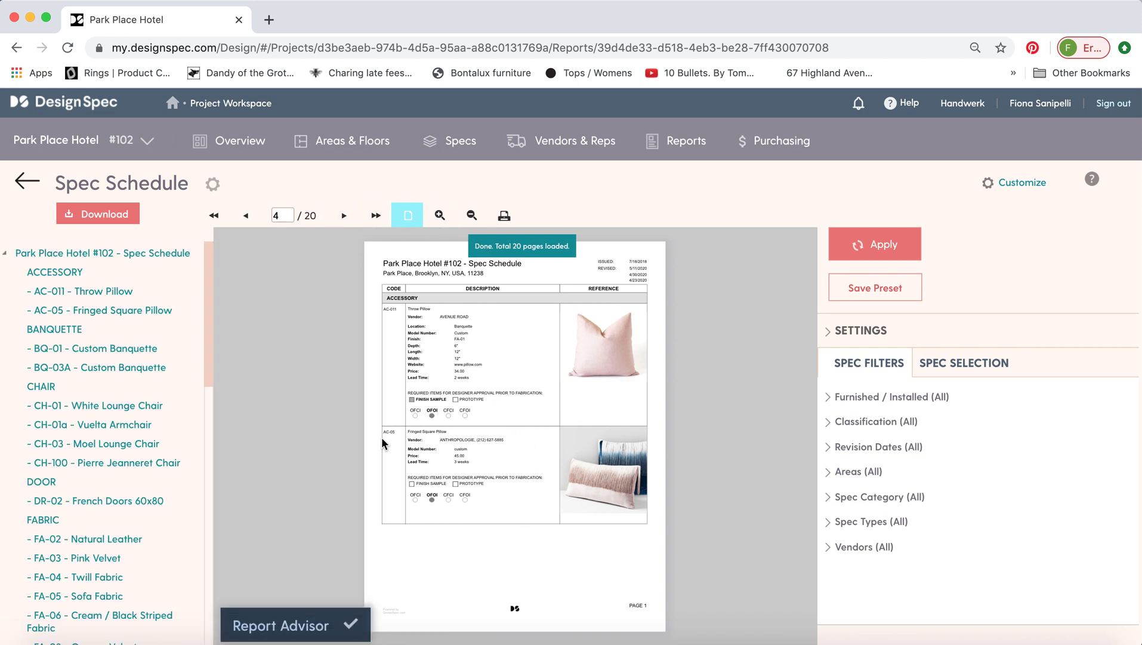
{"action": "left_click", "coordinate": [92, 558]}
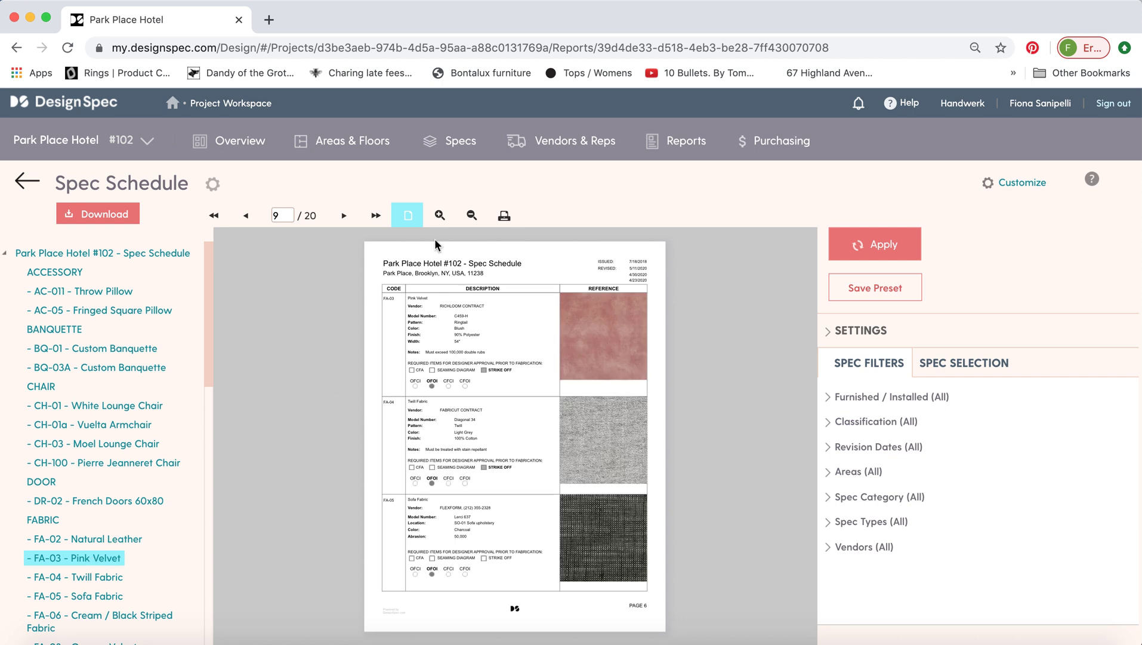
{"action": "left_click", "coordinate": [439, 216]}
{"action": "scroll", "coordinate": [300, 365], "scroll_direction": "down", "scroll_amount": 3}
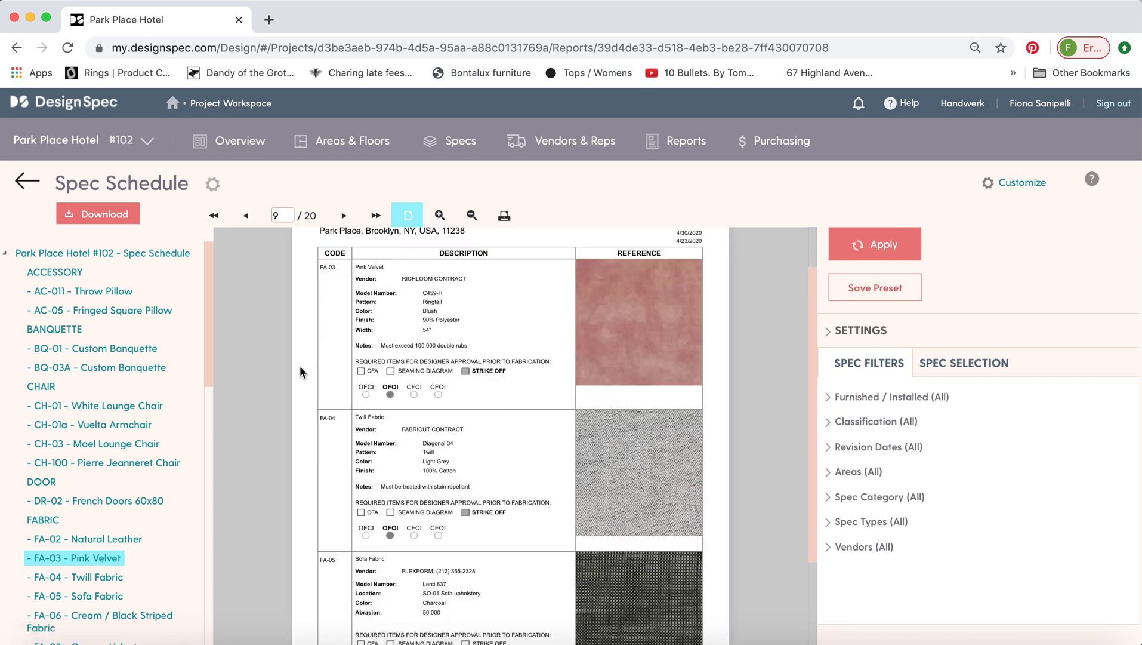
{"action": "scroll", "coordinate": [300, 365], "scroll_direction": "up", "scroll_amount": 3}
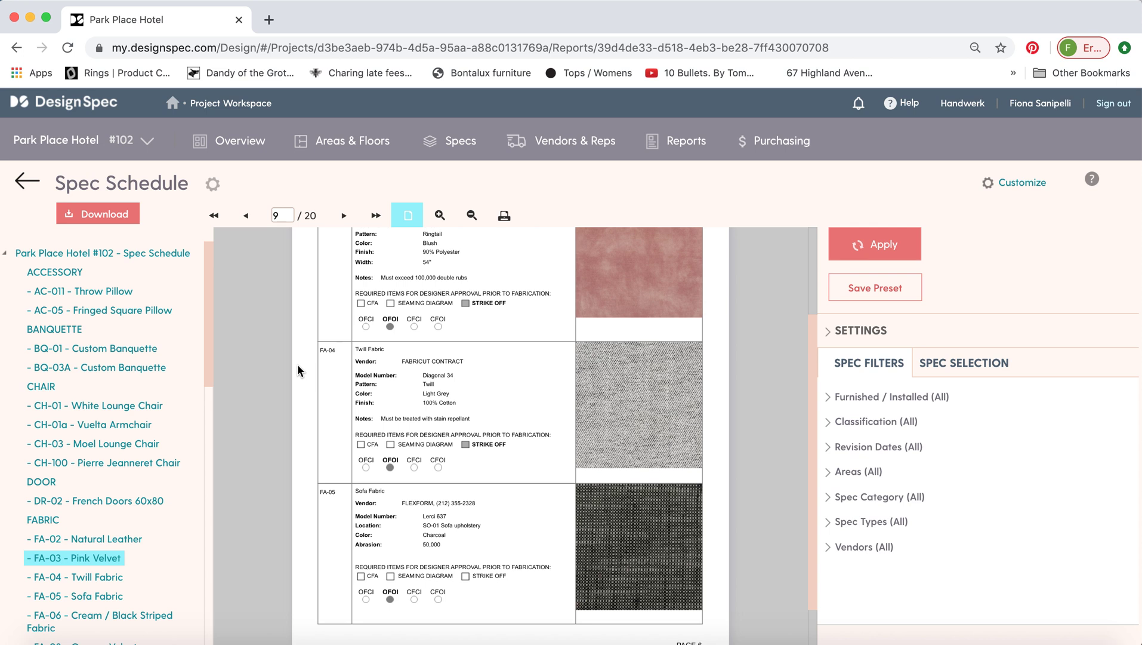
{"action": "scroll", "coordinate": [303, 366], "scroll_direction": "up", "scroll_amount": 1}
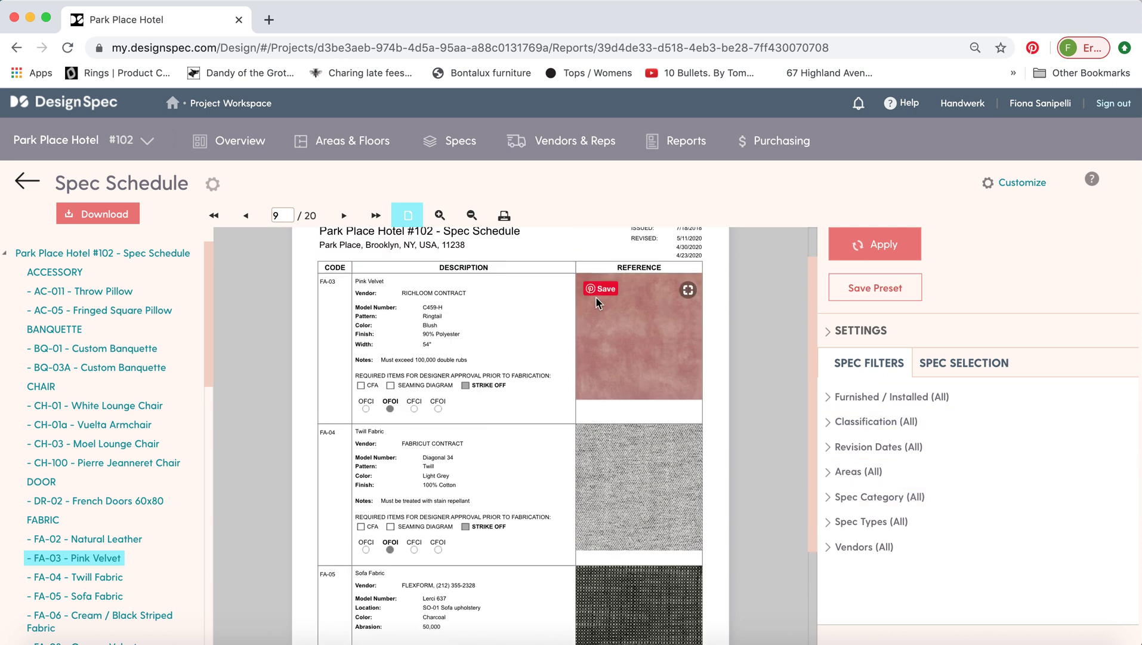
Step: Download the Spec Schedule as an Acrobat PDF and return to the reports list
{"action": "left_click", "coordinate": [90, 215]}
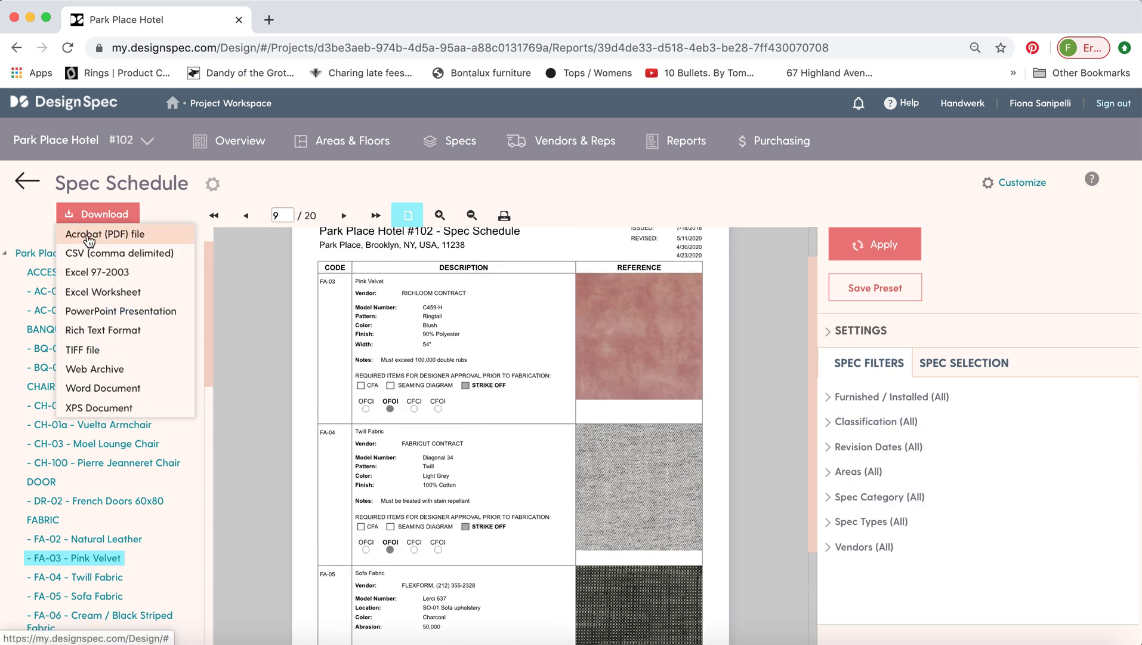
{"action": "left_click", "coordinate": [86, 237]}
{"action": "left_click", "coordinate": [23, 179]}
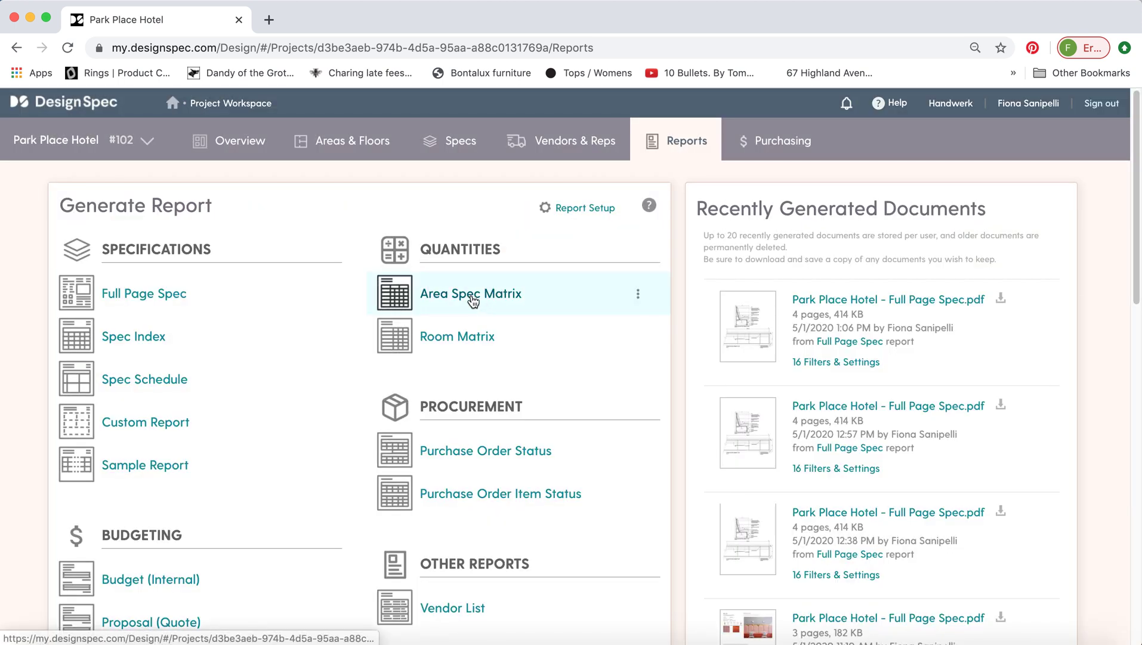
Step: Generate the 10-page Area Spec Matrix report and enlarge its first page
{"action": "left_click", "coordinate": [473, 301]}
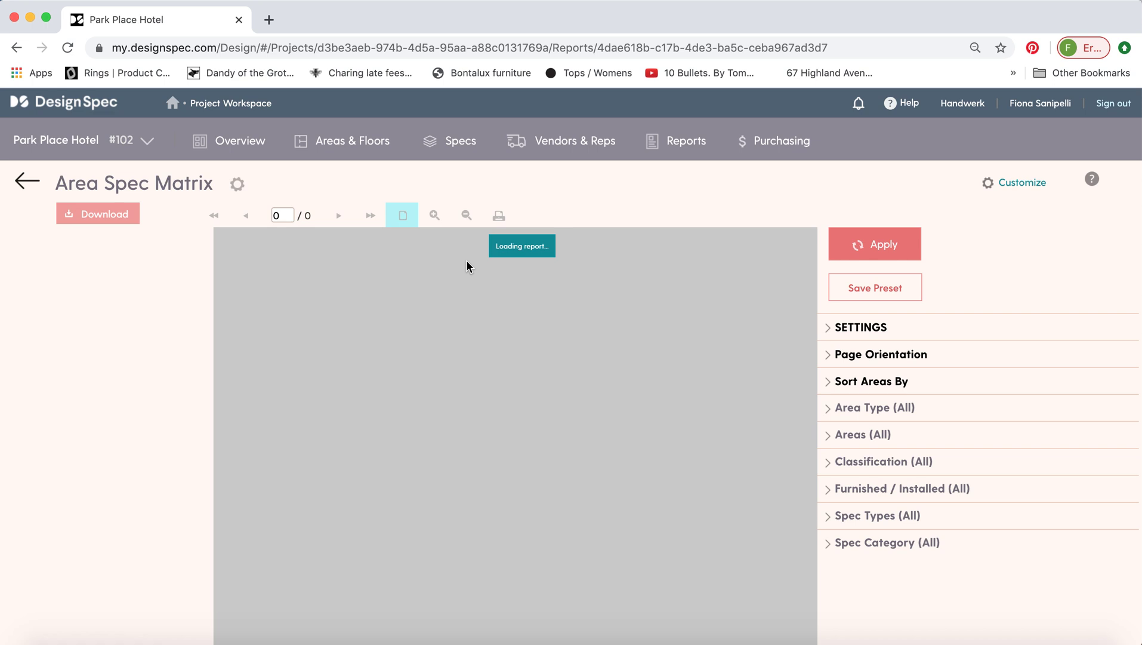
{"action": "left_click", "coordinate": [567, 369]}
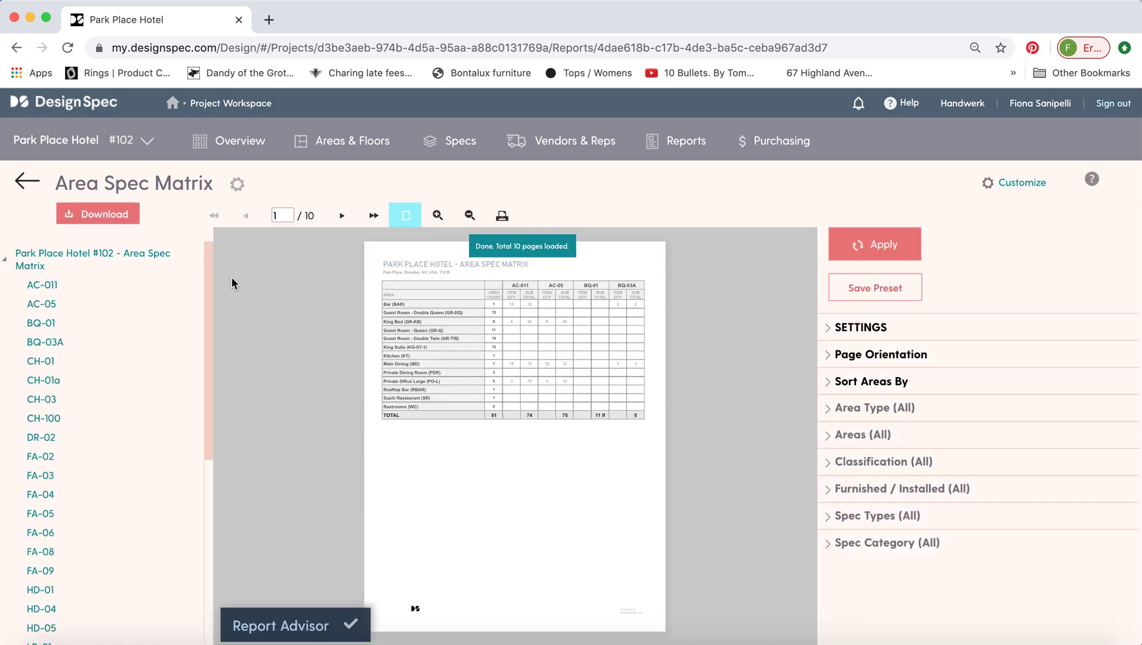
{"action": "left_click", "coordinate": [436, 216]}
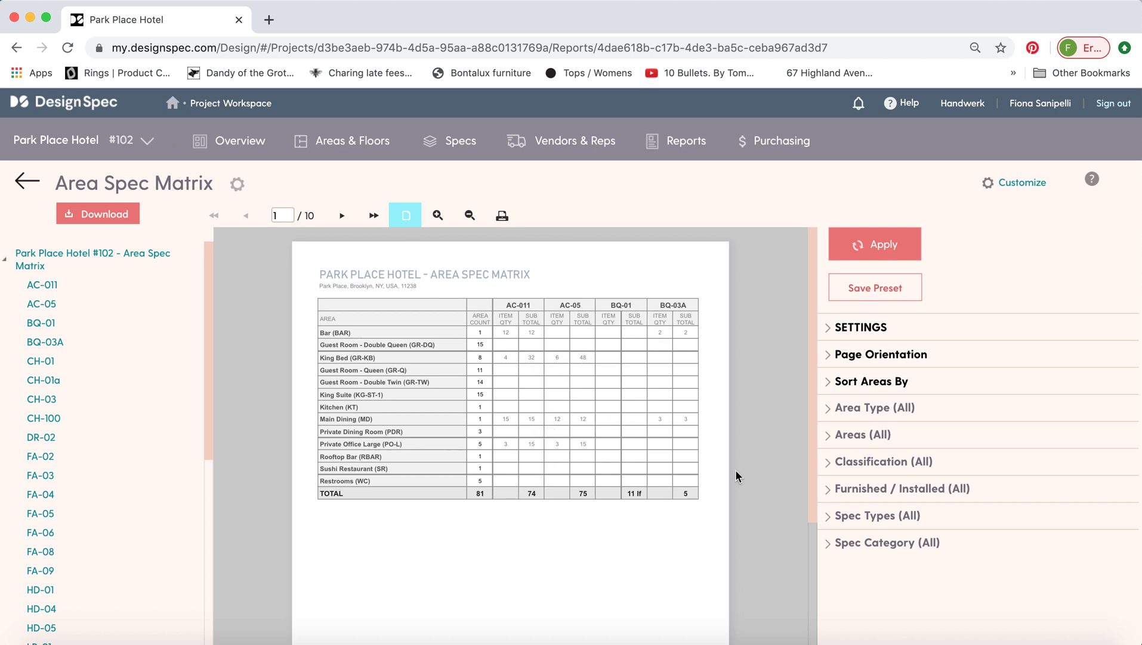
Step: Inspect the Settings, Page Orientation, Sort Areas By and Area Type options, view page 2, then go back
{"action": "left_click", "coordinate": [855, 334]}
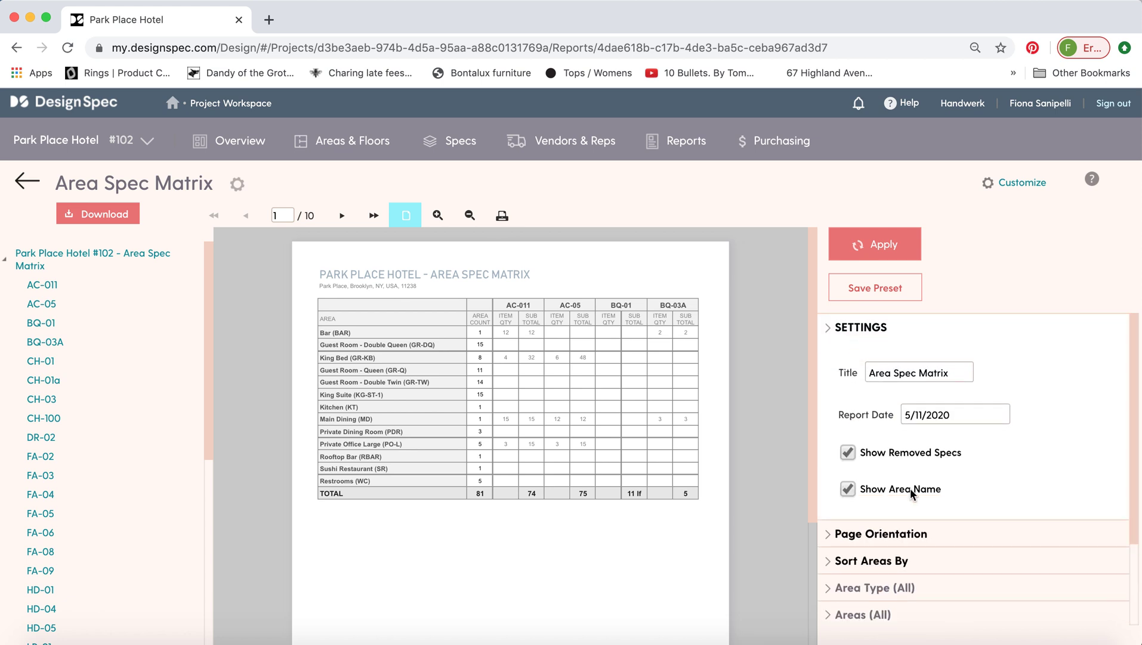
{"action": "left_click", "coordinate": [884, 533]}
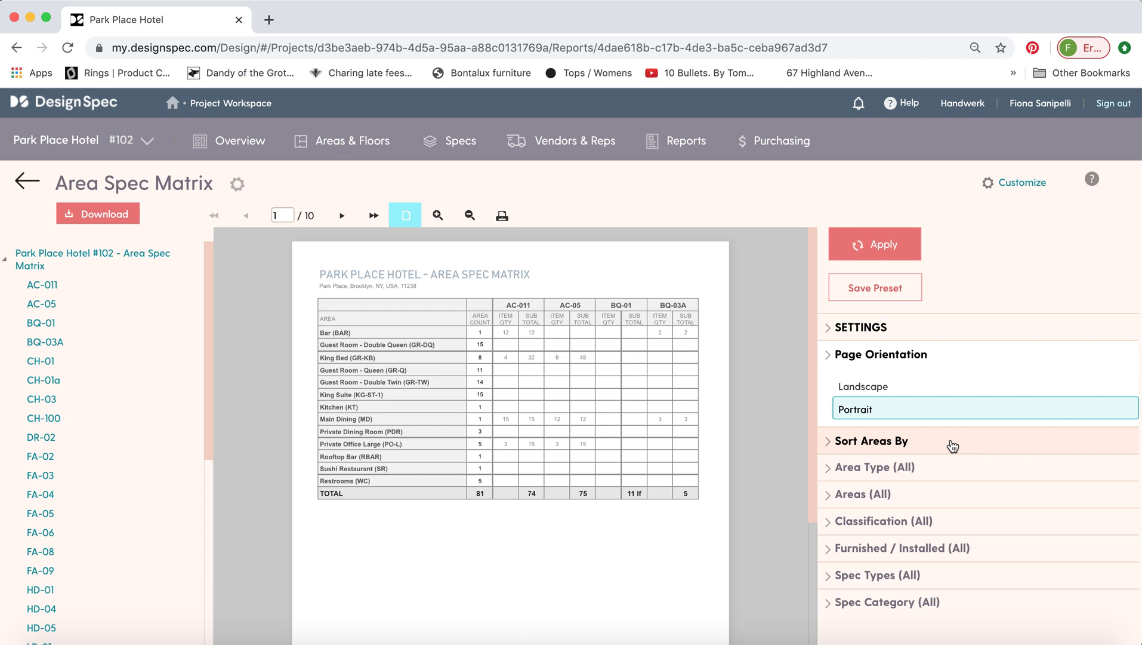
{"action": "left_click", "coordinate": [895, 446]}
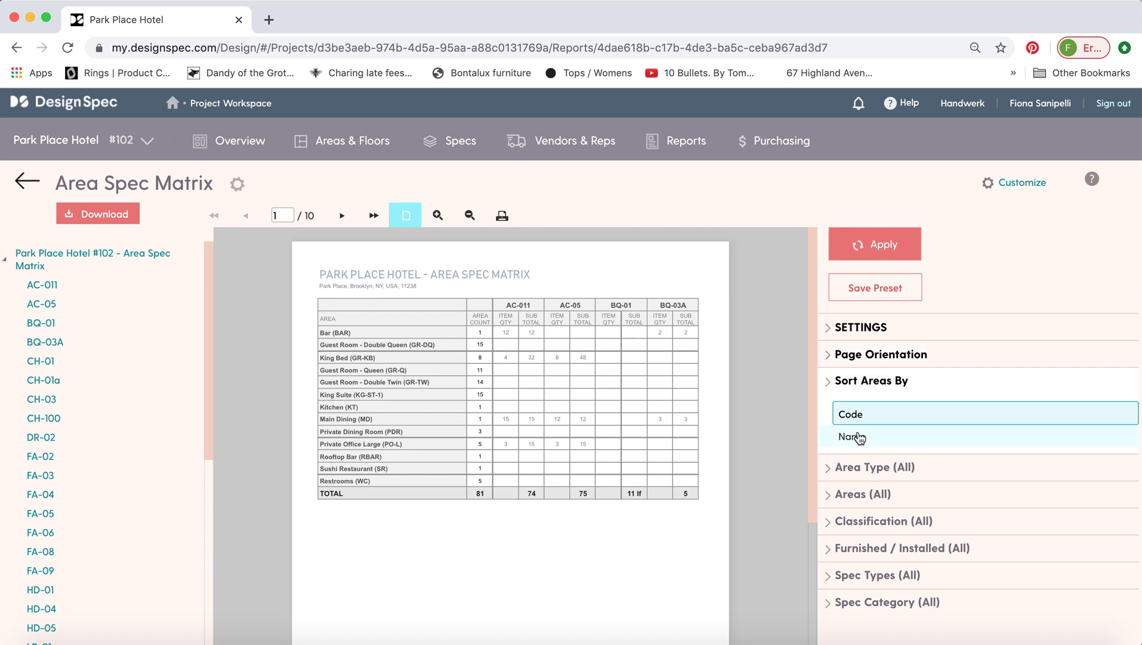
{"action": "left_click", "coordinate": [893, 467]}
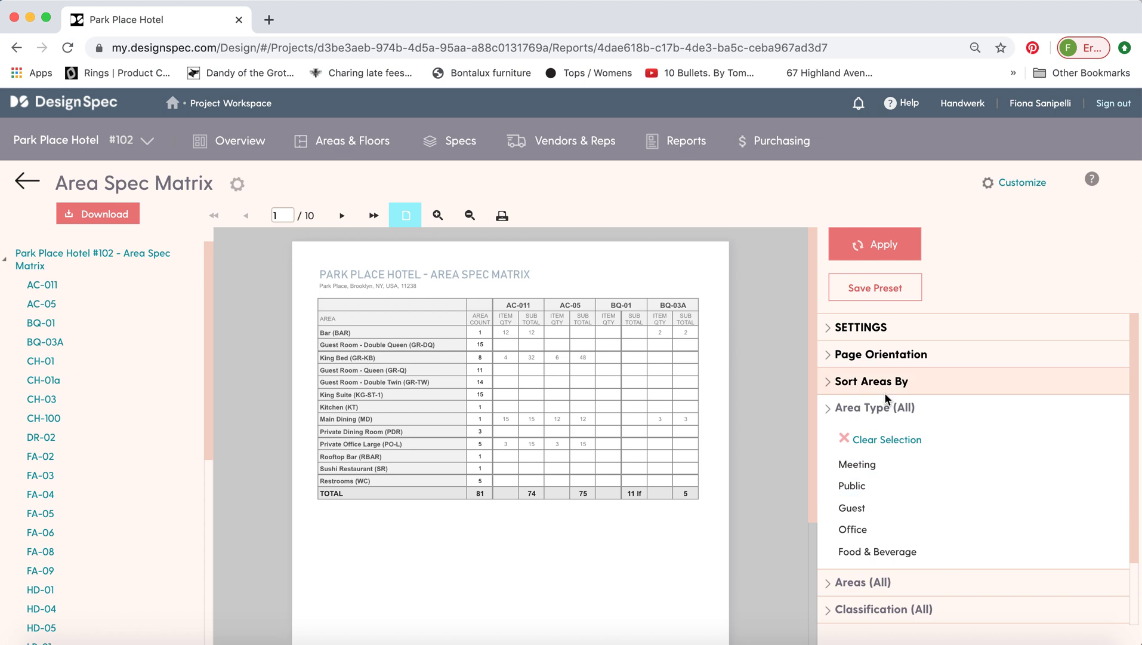
{"action": "scroll", "coordinate": [904, 510], "scroll_direction": "down", "scroll_amount": 2}
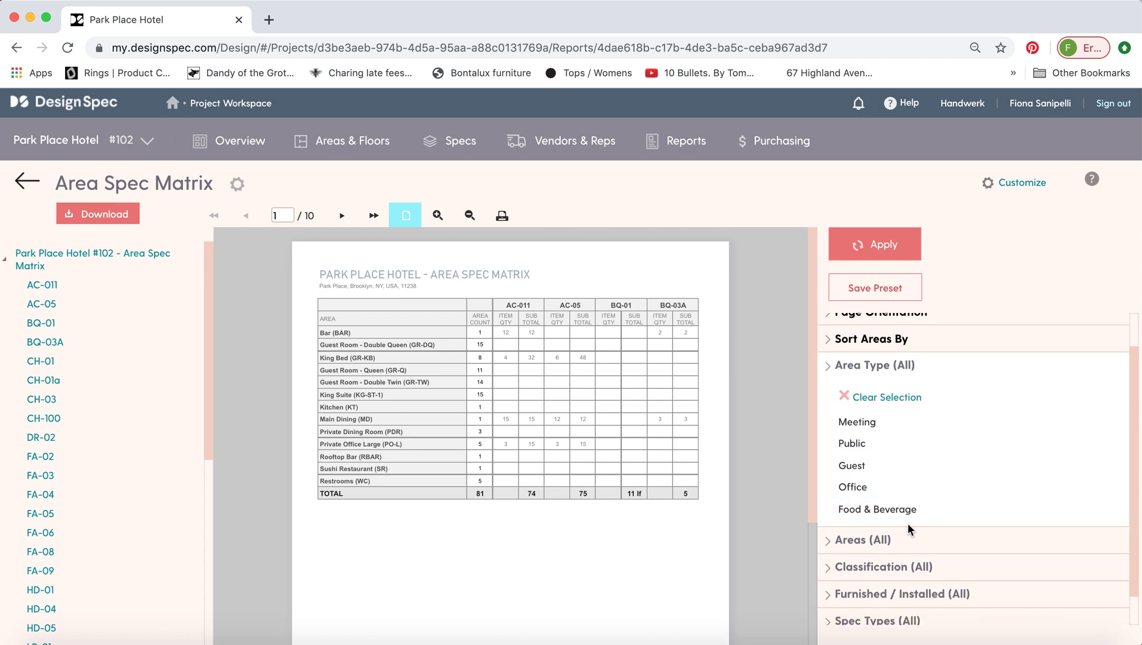
{"action": "scroll", "coordinate": [908, 529], "scroll_direction": "down", "scroll_amount": 1}
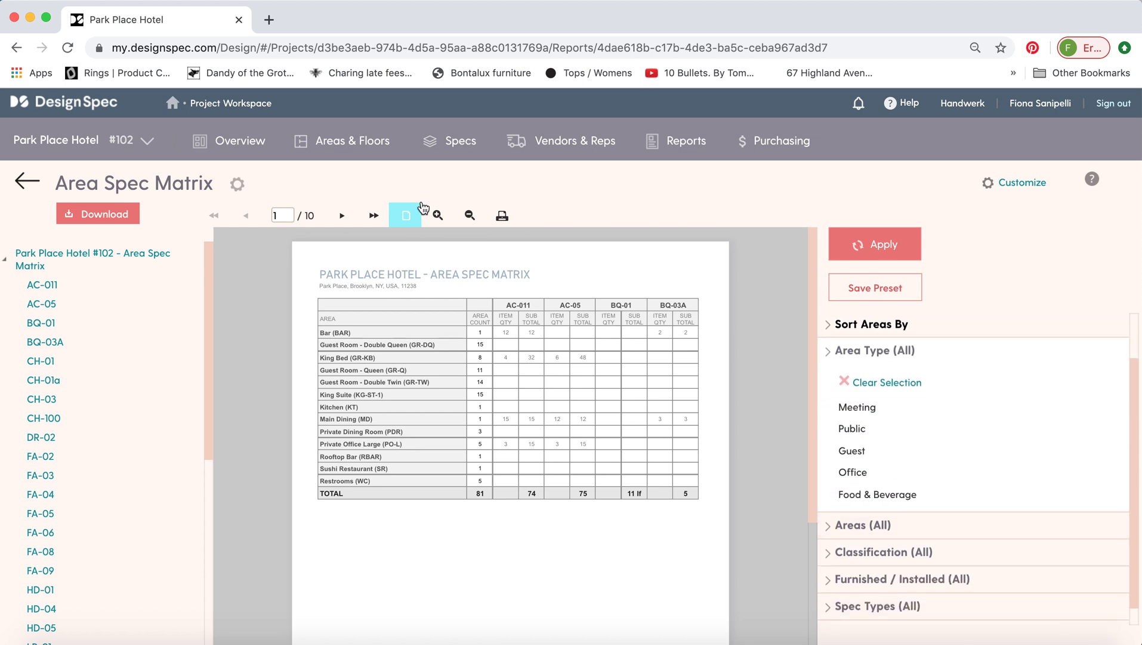
{"action": "left_click", "coordinate": [343, 216]}
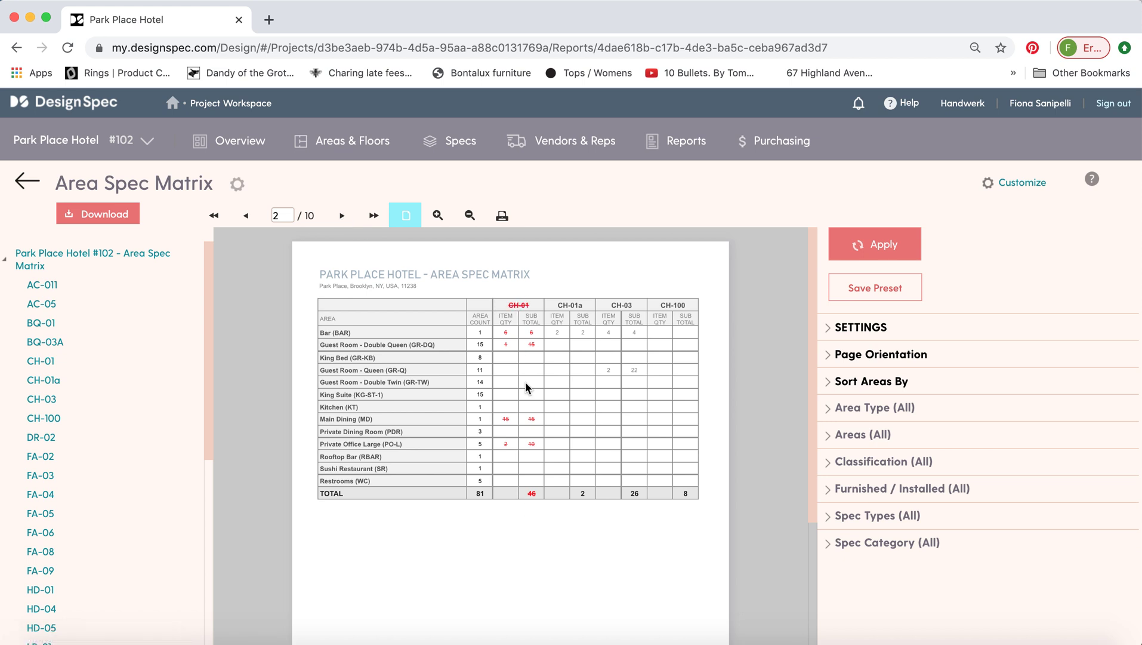
{"action": "left_click", "coordinate": [22, 184]}
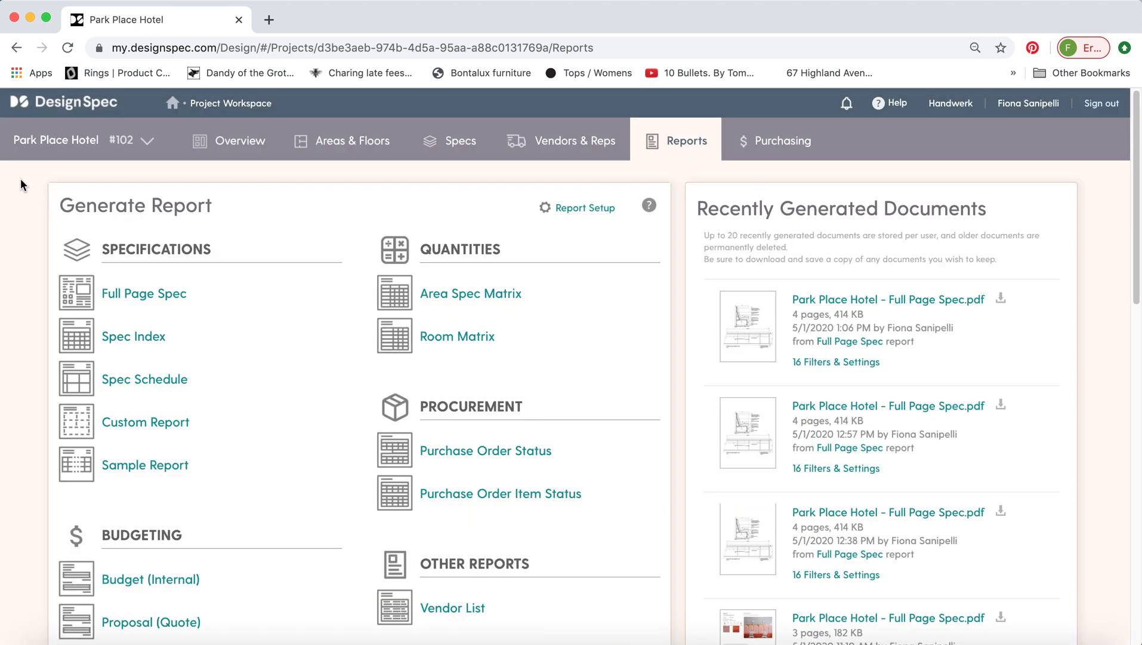
Step: Generate the two-page Room Matrix, view its 81-room totals page enlarged, then go back
{"action": "mouse_move", "coordinate": [334, 293]}
{"action": "left_click", "coordinate": [442, 336]}
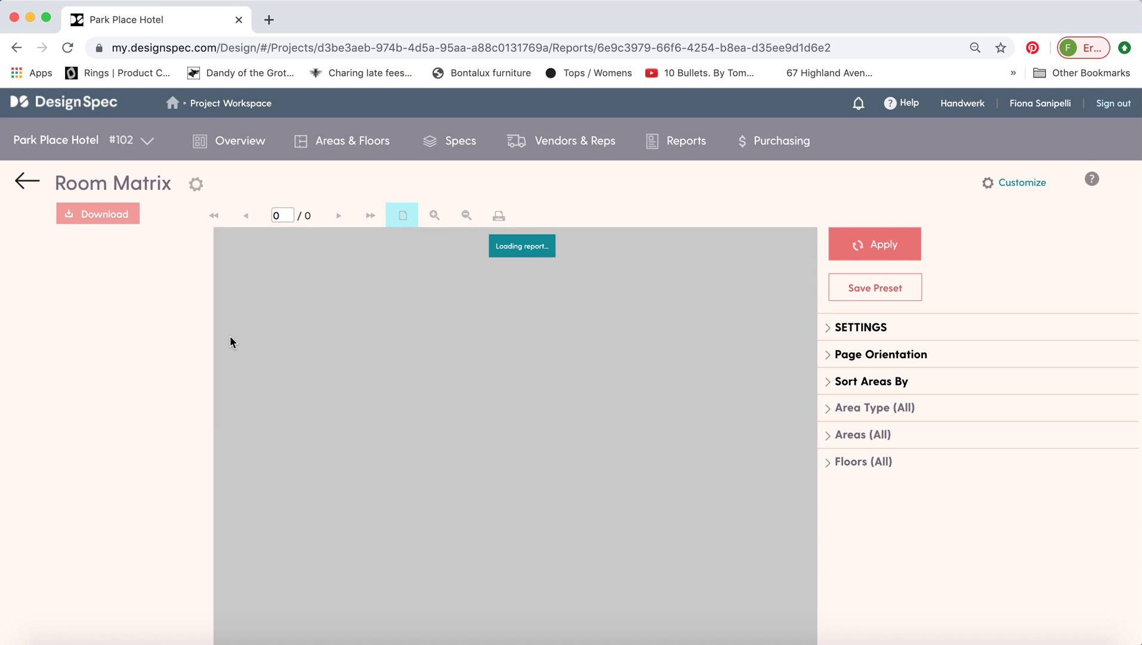
{"action": "left_click", "coordinate": [545, 371]}
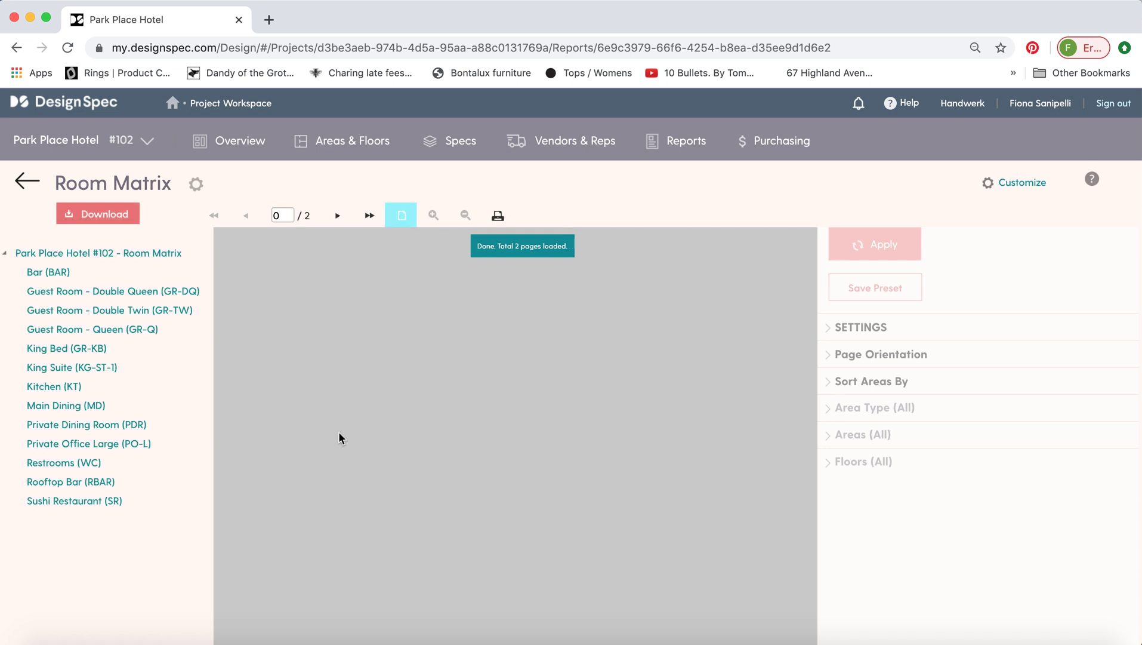
{"action": "left_click", "coordinate": [434, 215]}
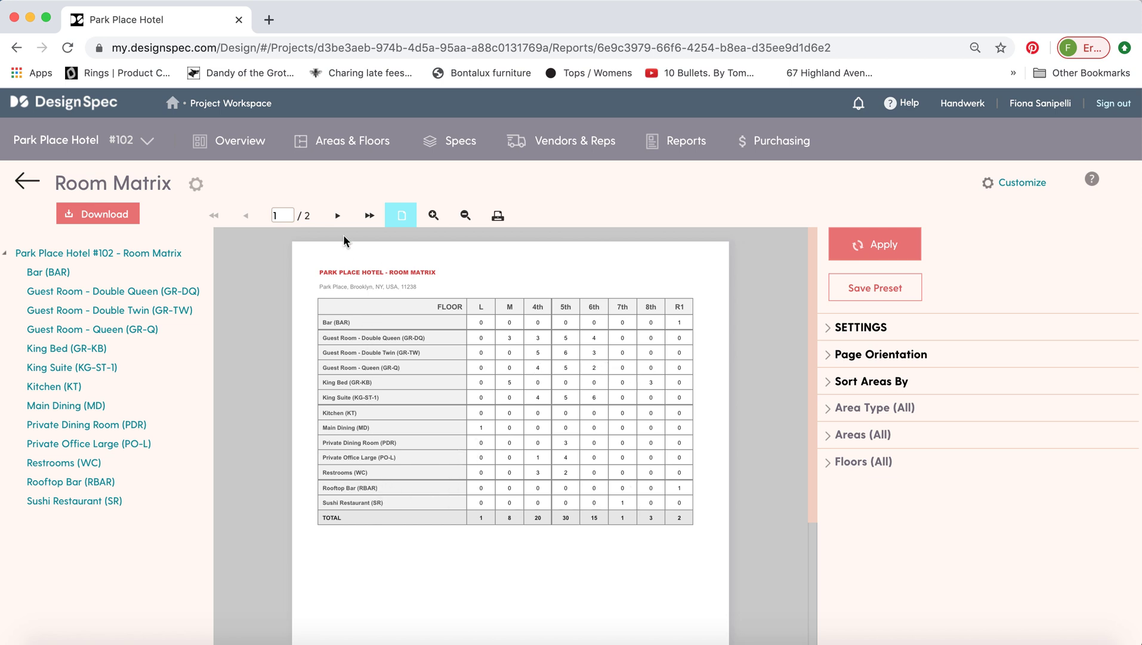
{"action": "left_click", "coordinate": [337, 215]}
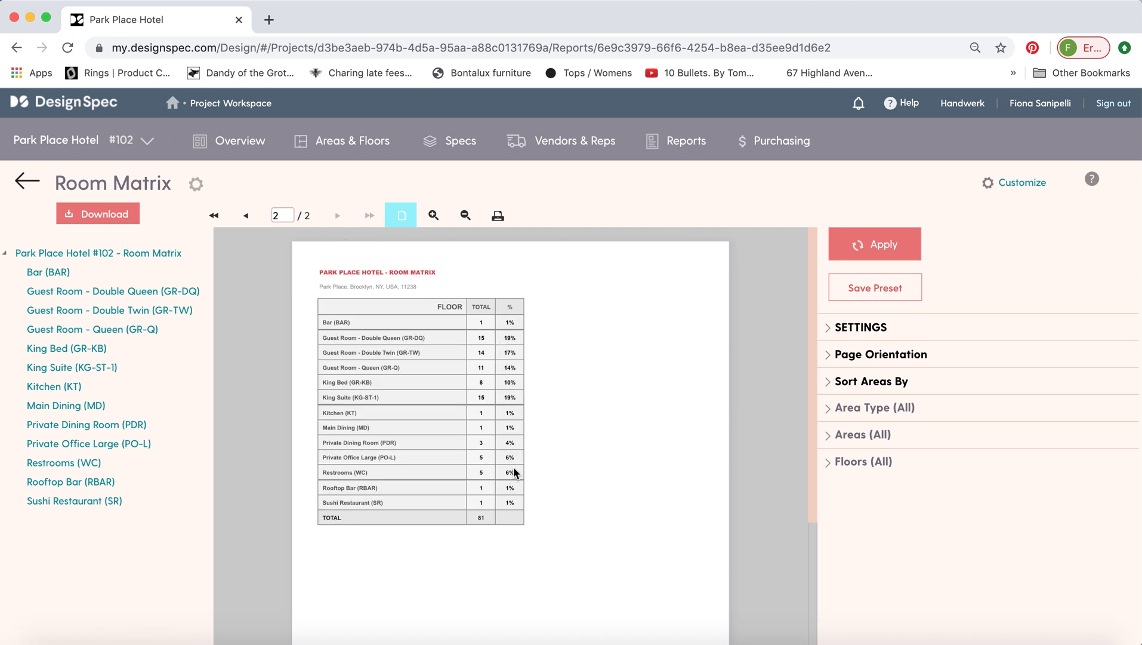
{"action": "left_click", "coordinate": [34, 189]}
Step: Scroll down to Budgeting and open the Budget (Internal) report
{"action": "scroll", "coordinate": [33, 353], "scroll_direction": "down", "scroll_amount": 1}
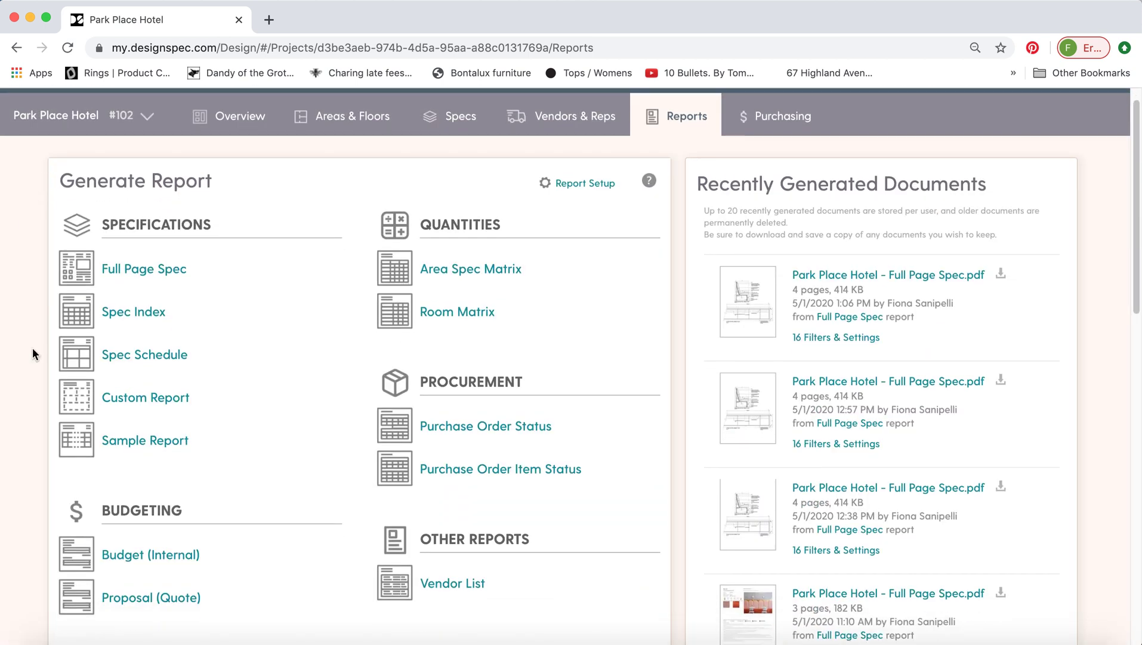
{"action": "scroll", "coordinate": [31, 349], "scroll_direction": "down", "scroll_amount": 1}
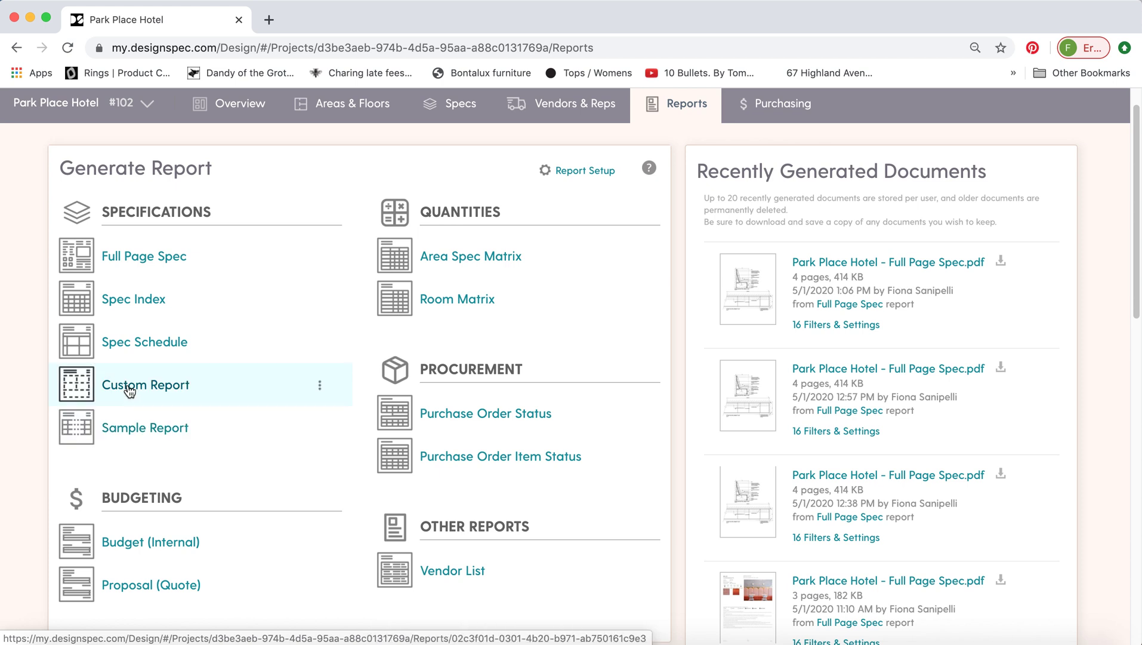
{"action": "scroll", "coordinate": [25, 373], "scroll_direction": "down", "scroll_amount": 3}
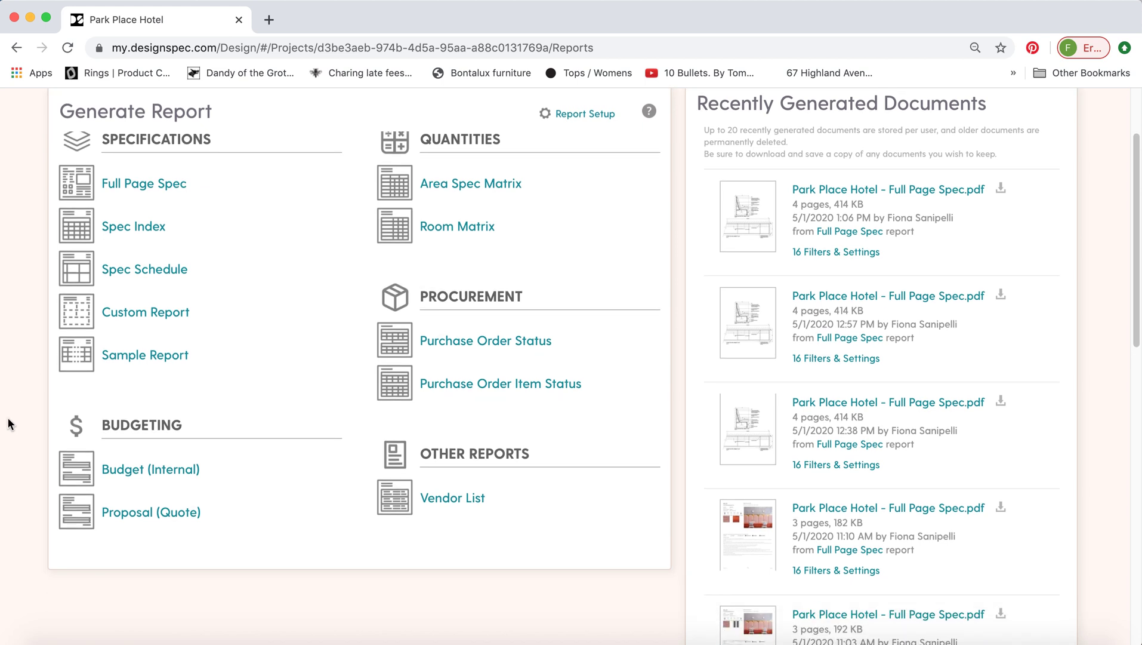
{"action": "left_click", "coordinate": [124, 472]}
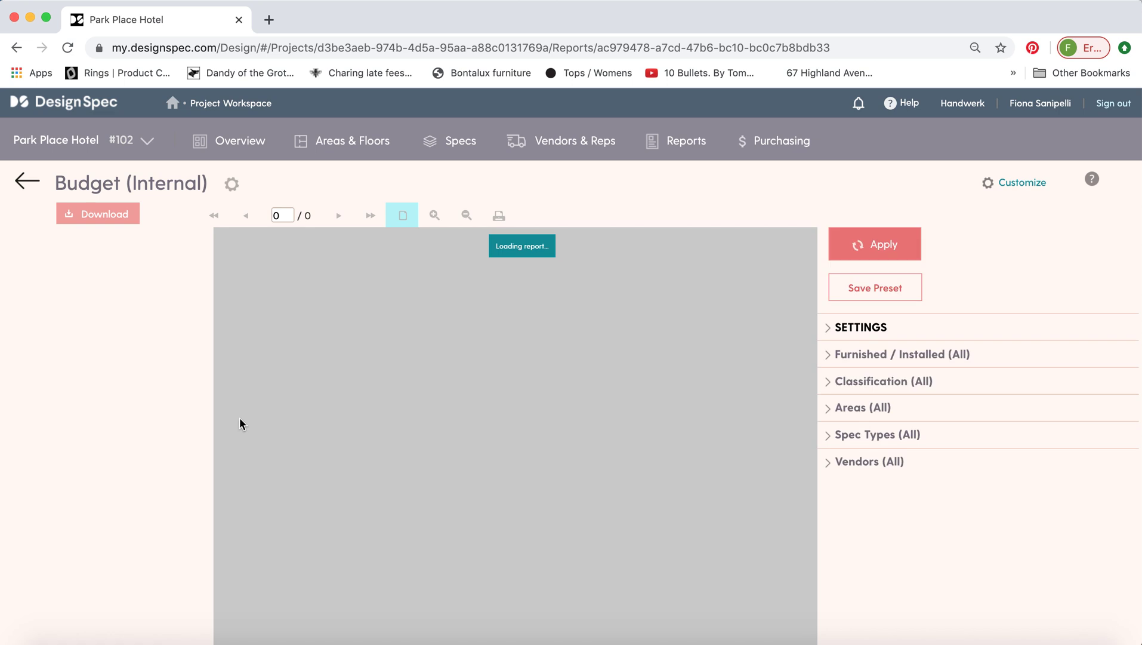
Step: Generate the 16-page Budget (Internal) report, page through to the Bar area's $20,838.00 total, then exit
{"action": "left_click", "coordinate": [534, 383]}
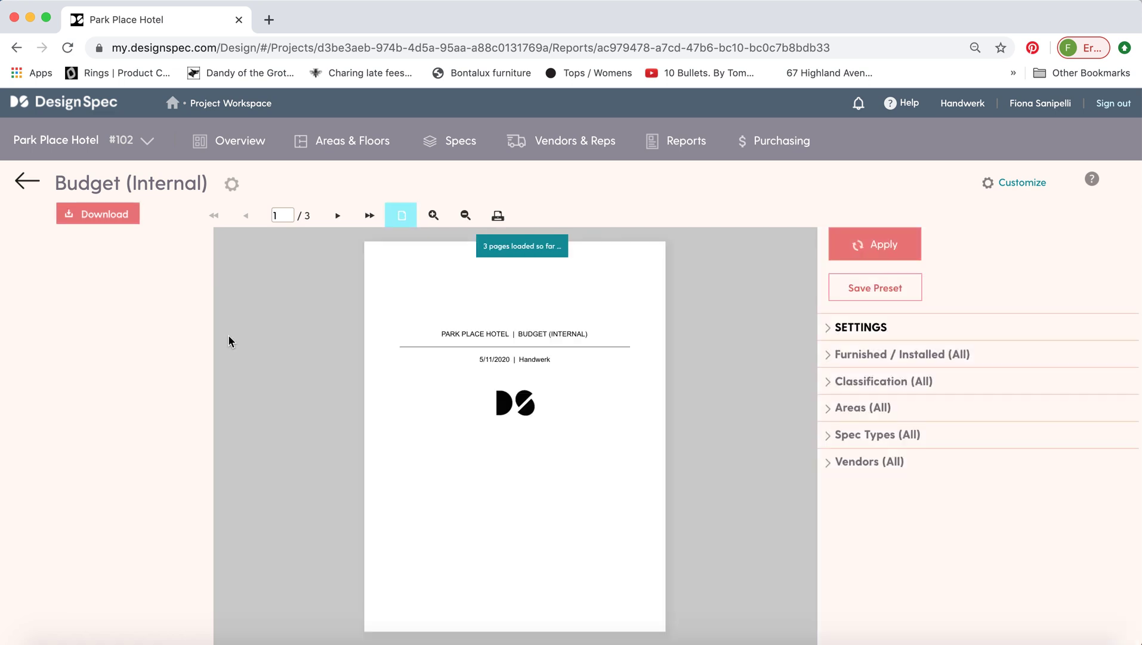
{"action": "left_click", "coordinate": [338, 218]}
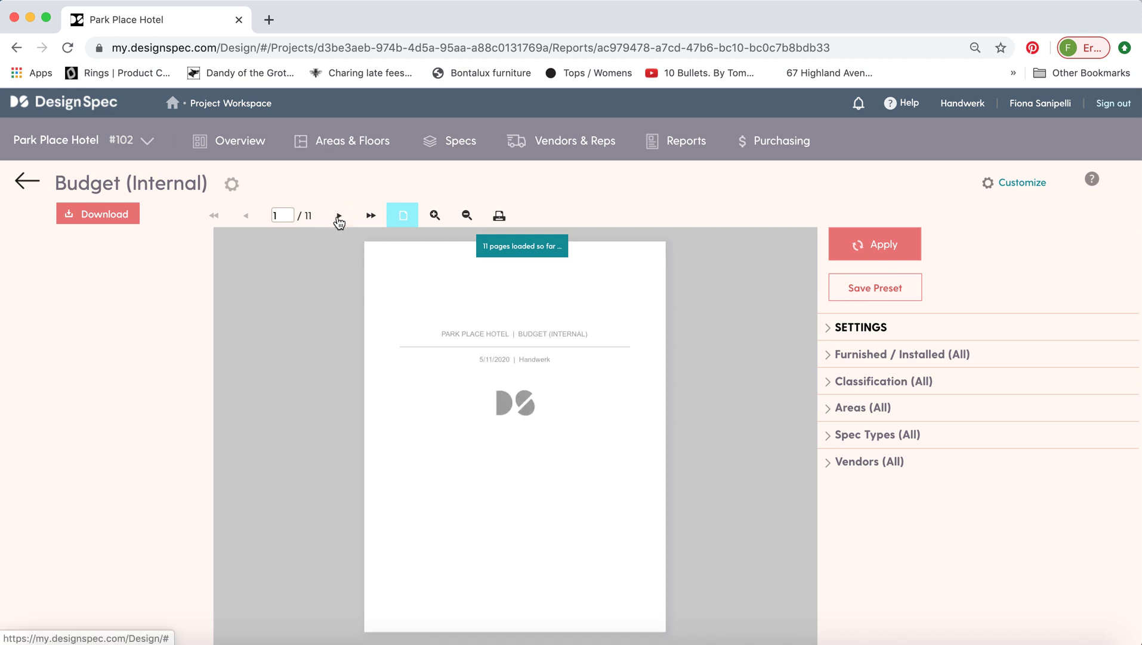
{"action": "left_click", "coordinate": [340, 218]}
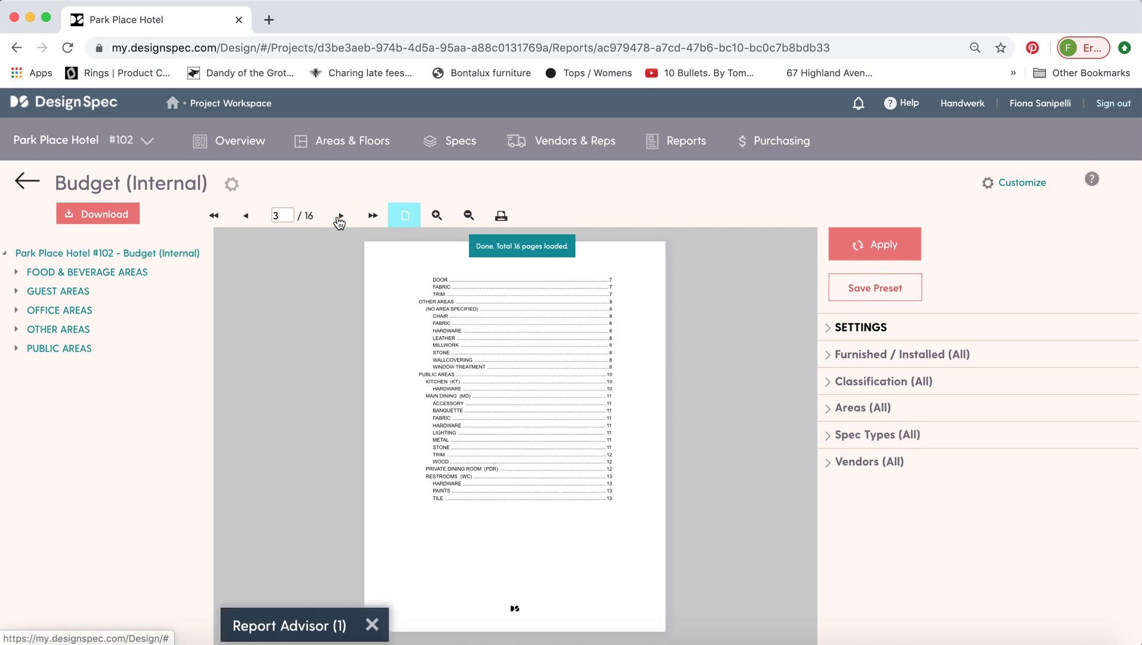
{"action": "left_click", "coordinate": [340, 219]}
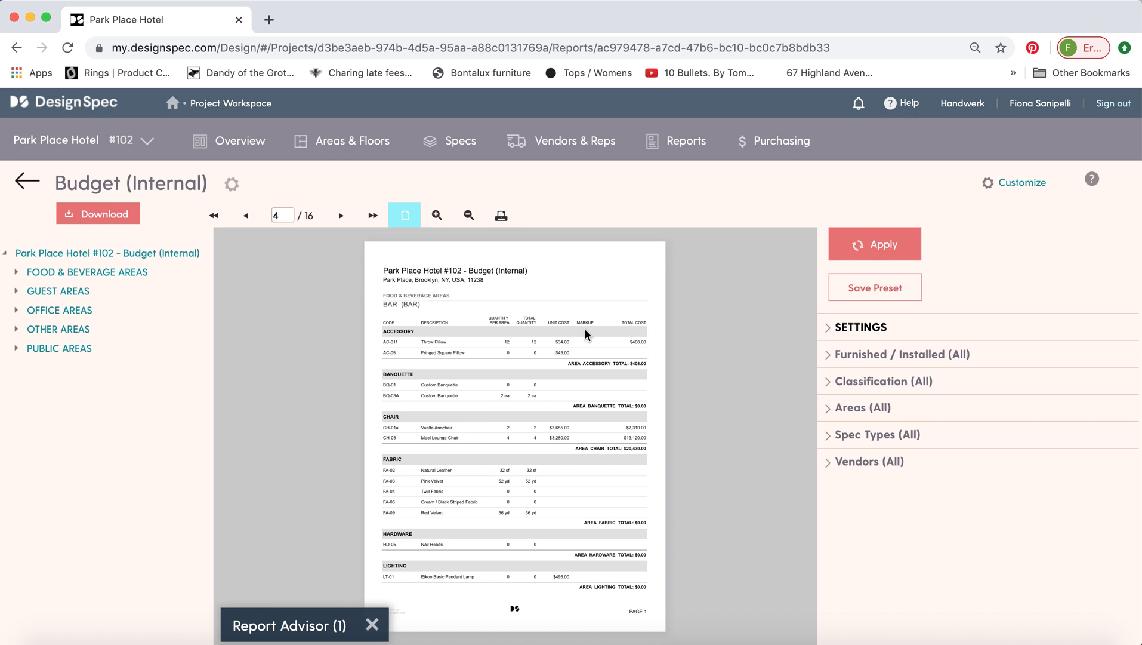
{"action": "left_click", "coordinate": [342, 216]}
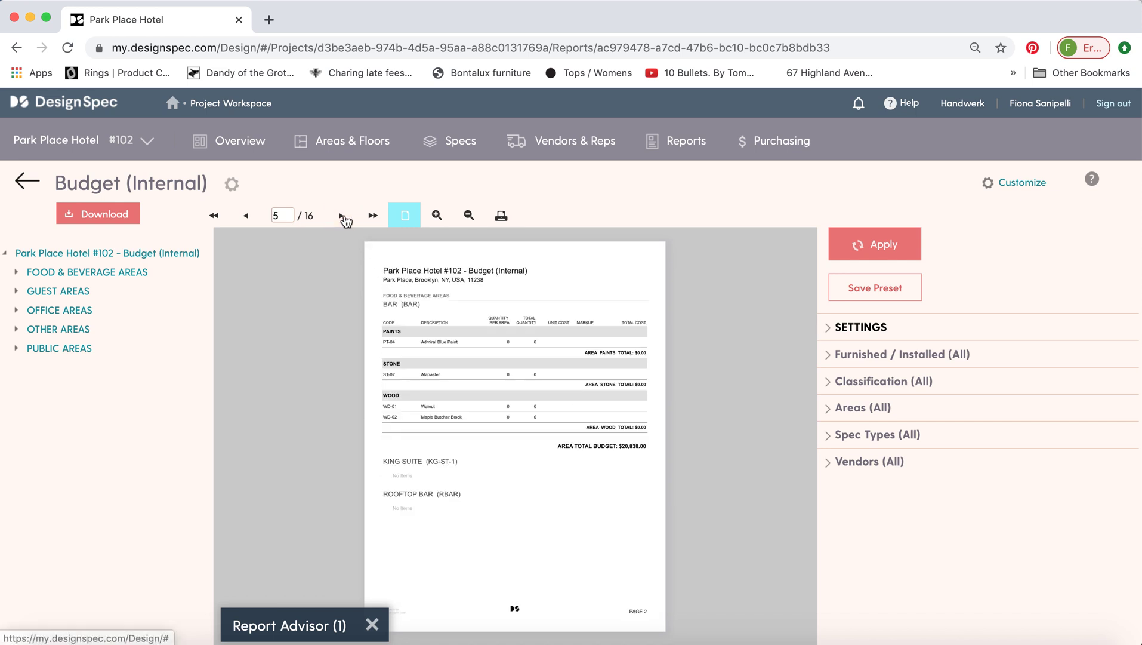
{"action": "left_click", "coordinate": [26, 182]}
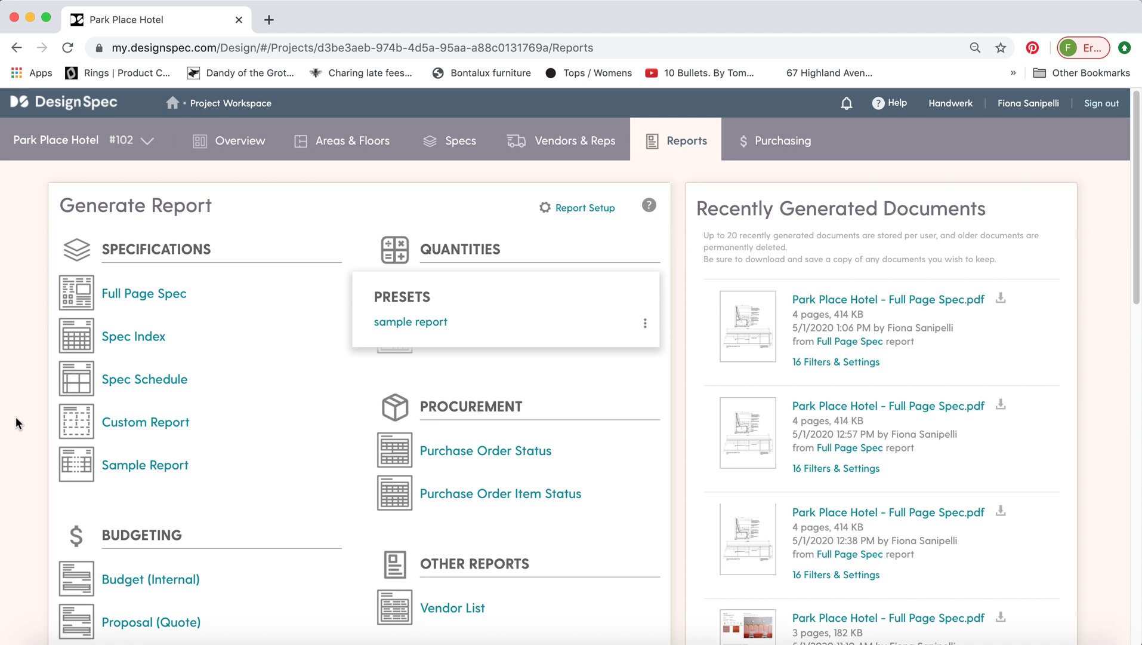
Step: Scroll the Reports page down and back up to review the budgeting, procurement and other report types
{"action": "scroll", "coordinate": [525, 447], "scroll_direction": "down", "scroll_amount": 2}
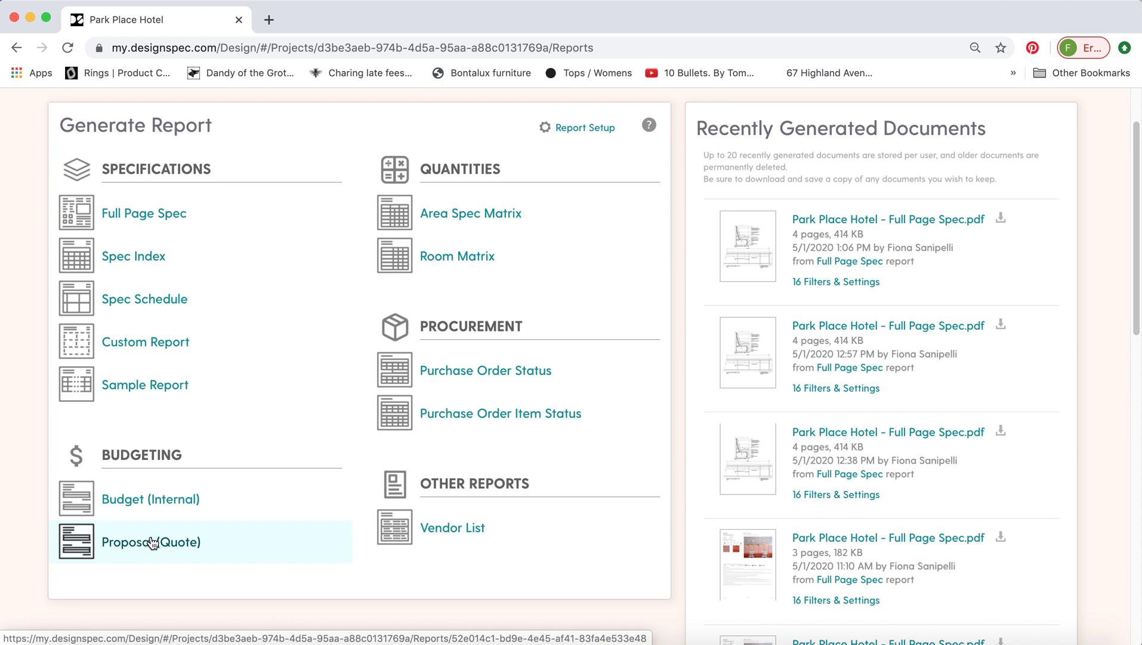
{"action": "scroll", "coordinate": [678, 414], "scroll_direction": "up", "scroll_amount": 1}
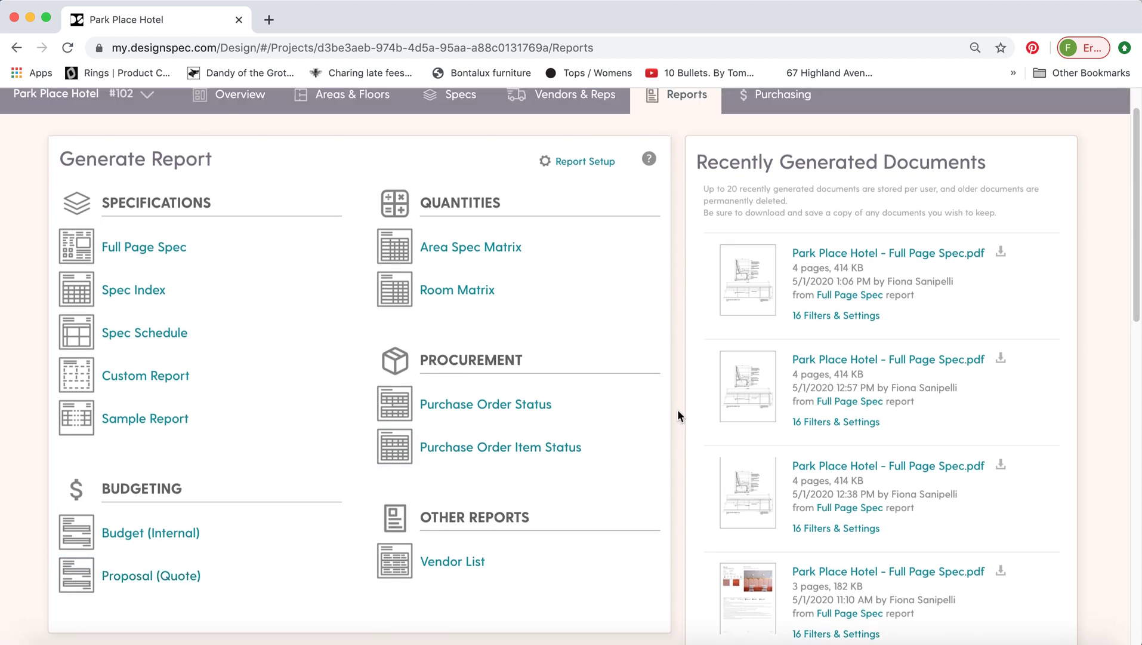
{"action": "scroll", "coordinate": [678, 412], "scroll_direction": "up", "scroll_amount": 1}
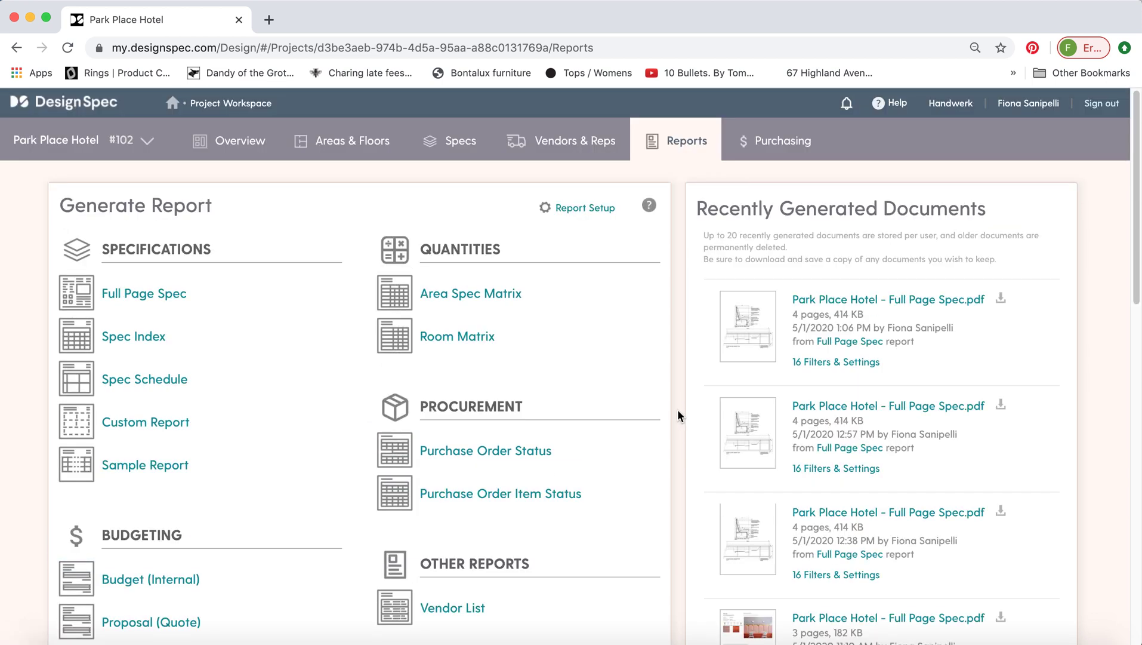